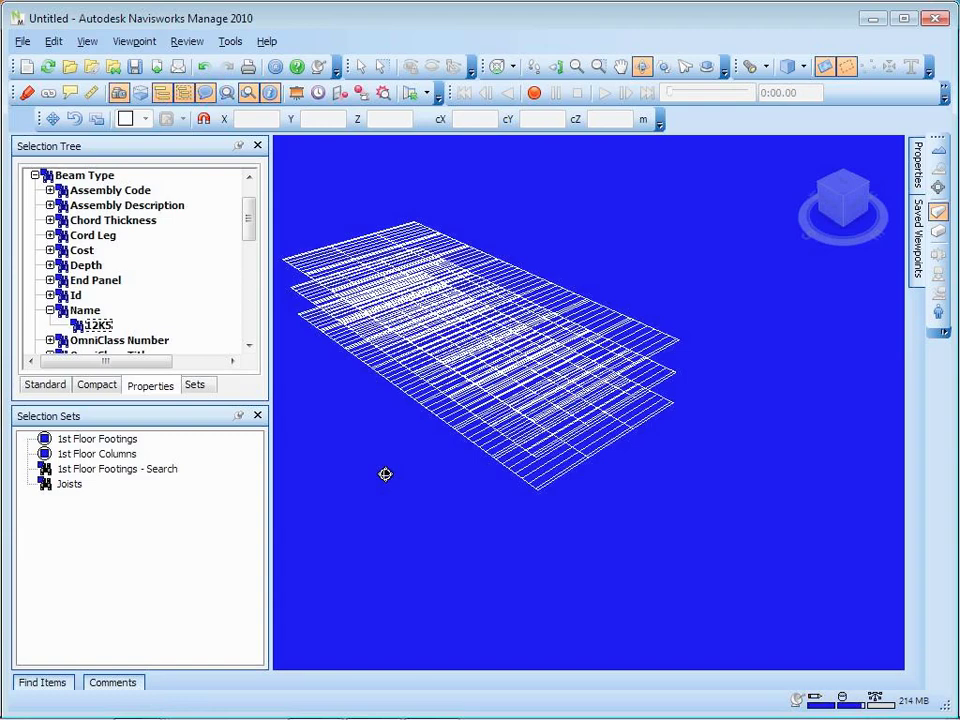
Step: Examine the beam type properties available as search criteria in Find Items
click(58, 686)
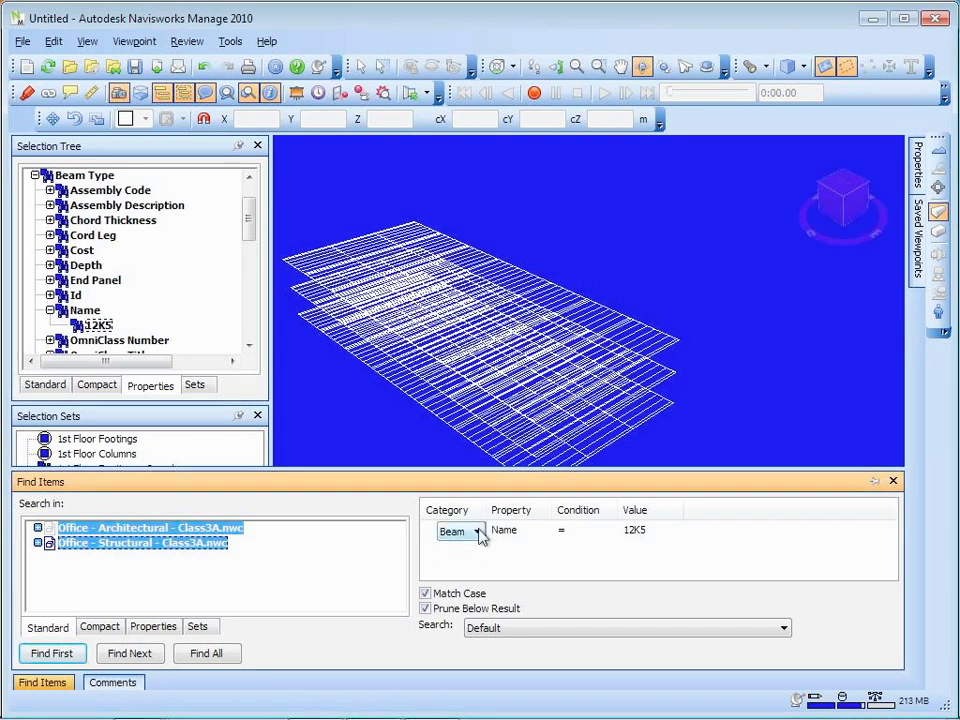
click(478, 532)
click(512, 534)
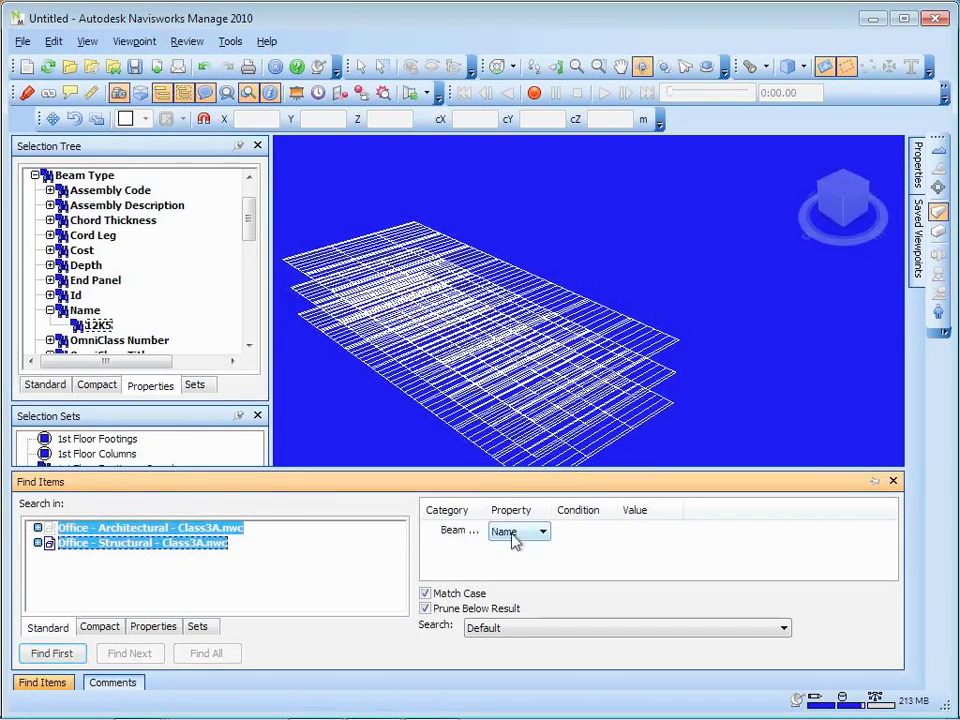
click(542, 533)
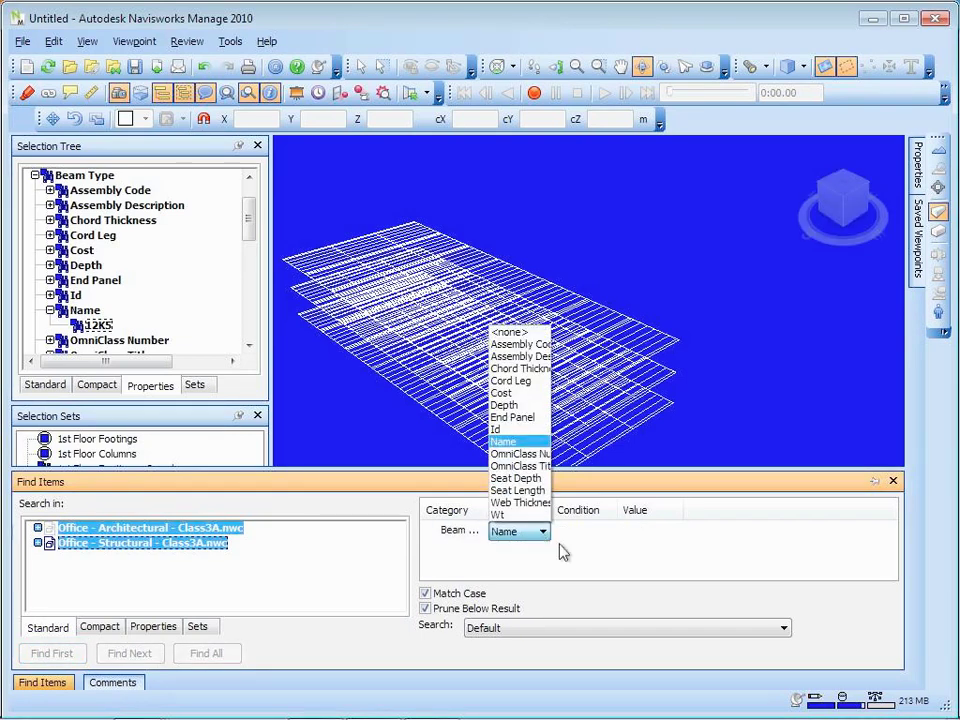
click(567, 555)
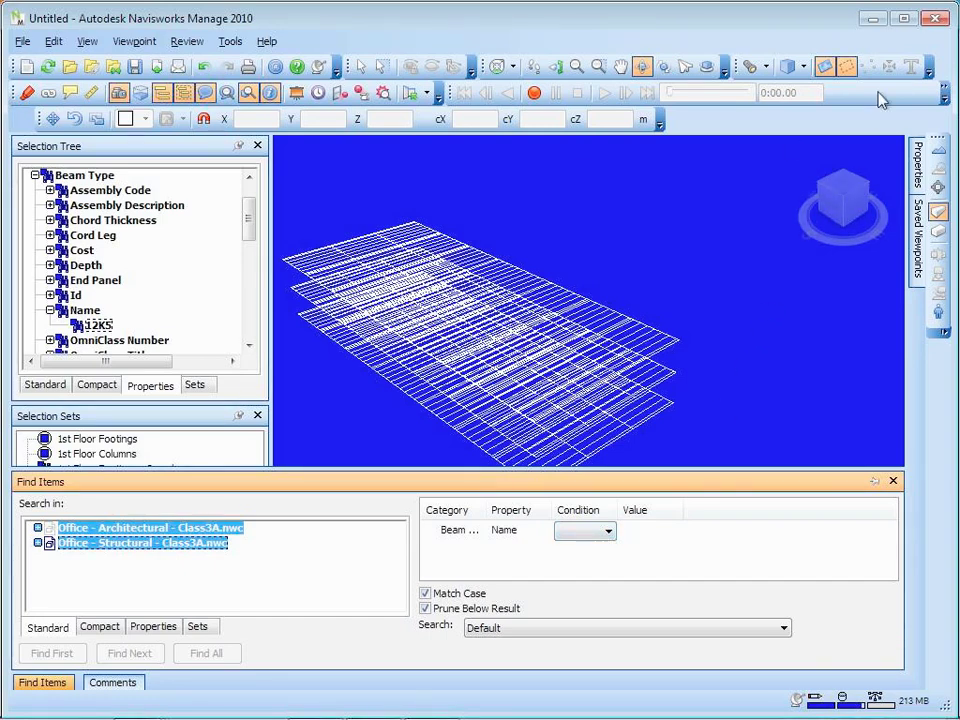
Step: Switch to Excel and review the task IDs and expected dates in Session19_TaskTimeline.csv
click(871, 21)
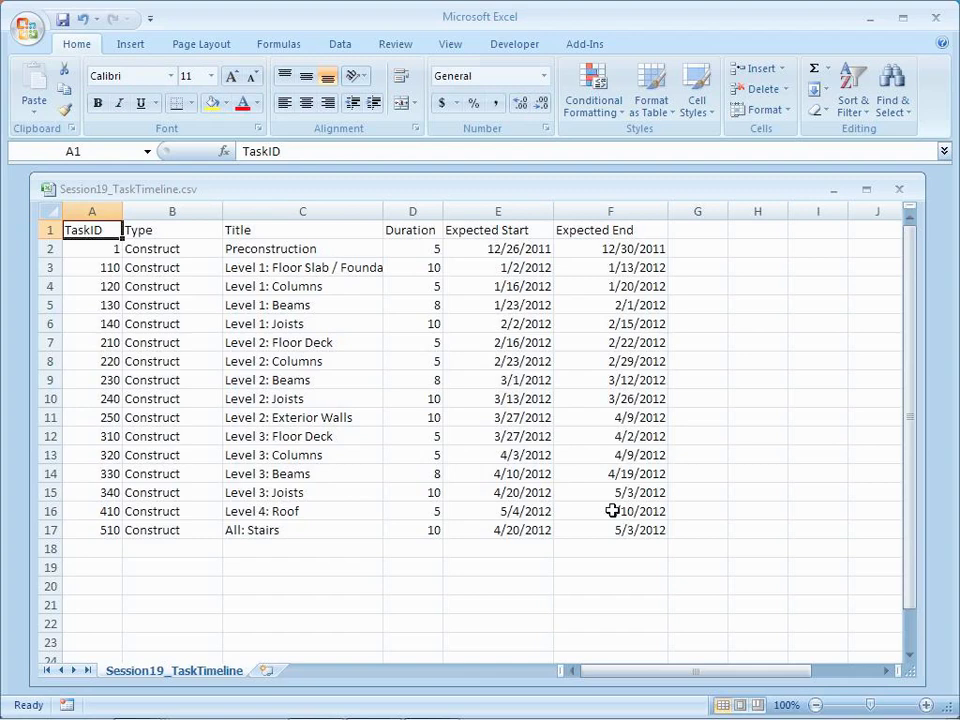
click(612, 511)
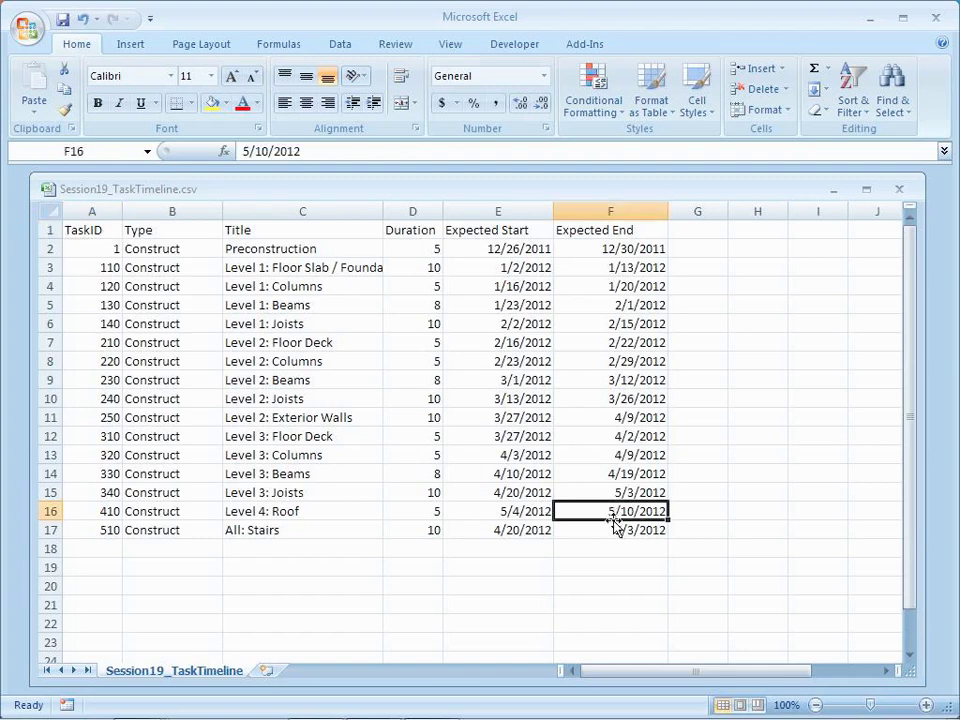
Step: Switch to the Revit structural model and inspect the instance properties of the Level 1 column at the front corner
click(451, 708)
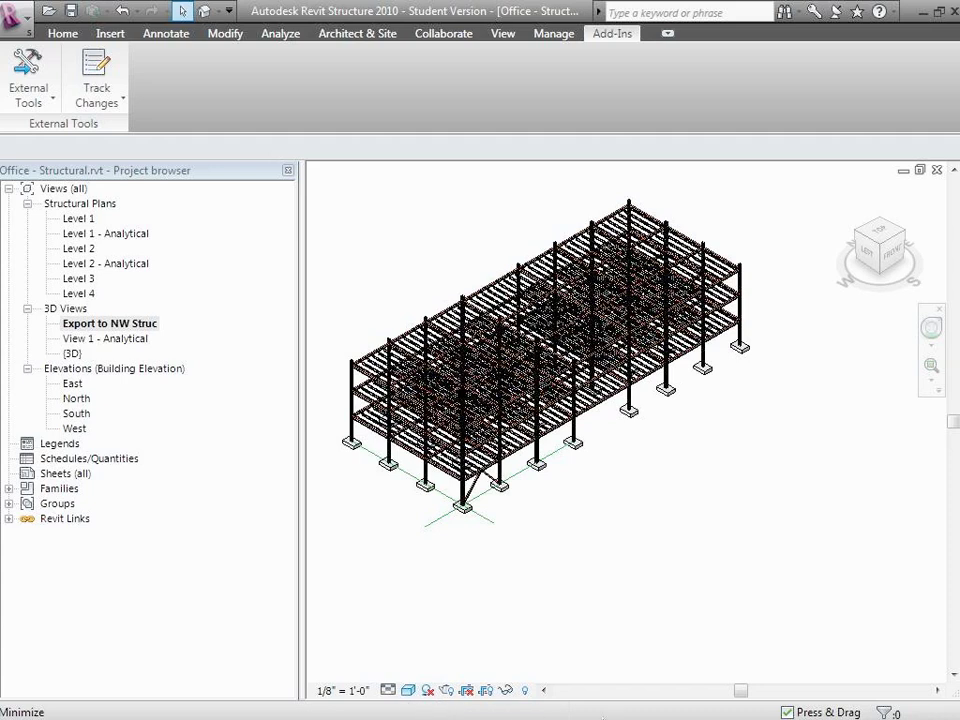
click(466, 489)
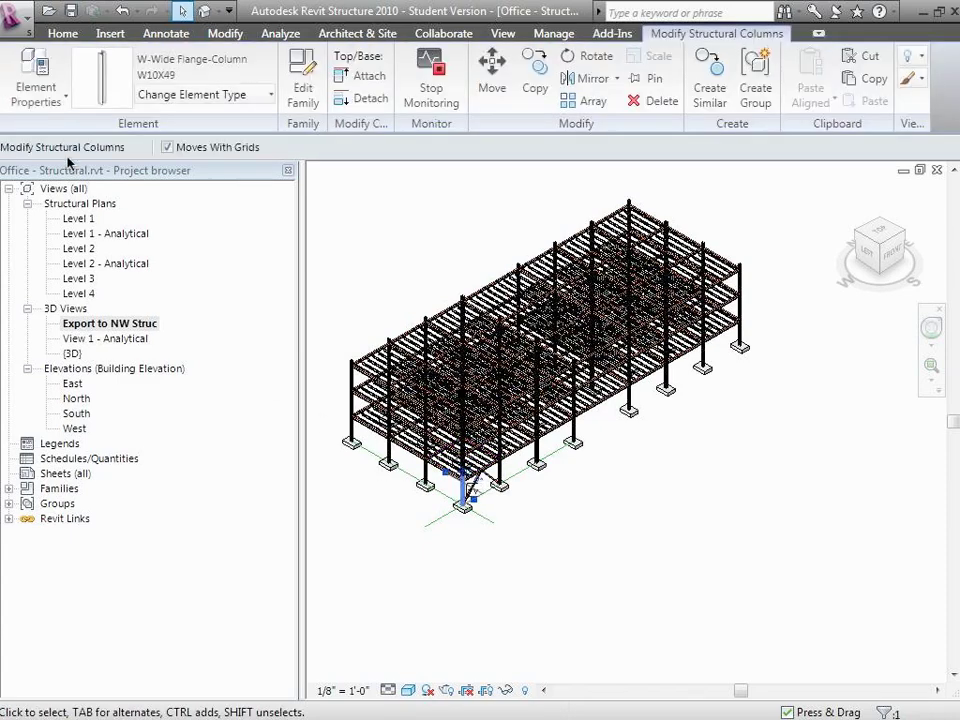
click(55, 112)
click(47, 130)
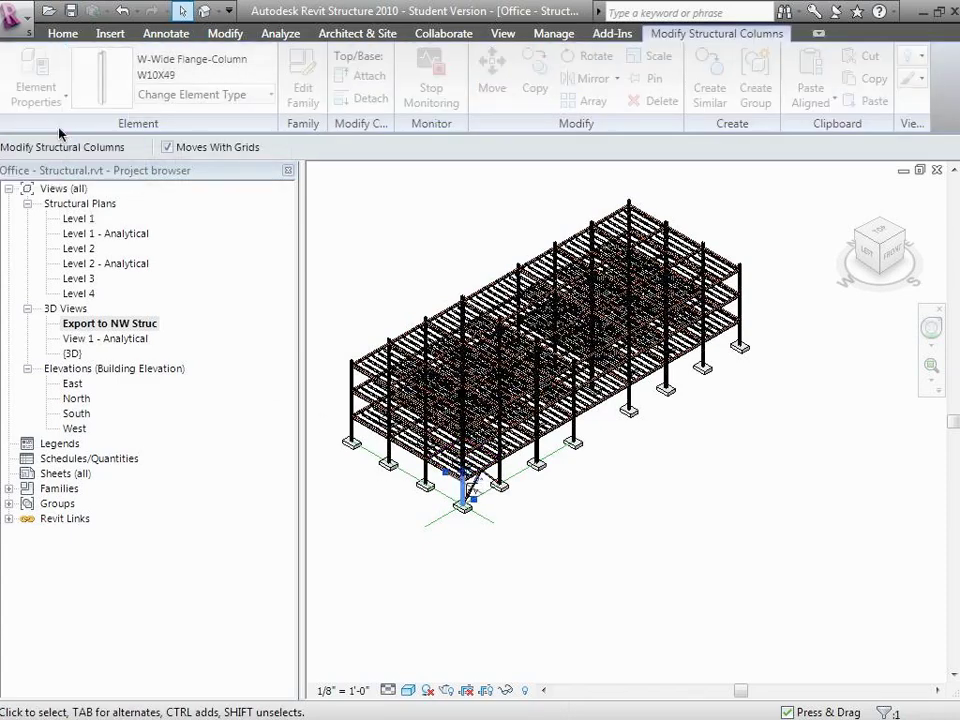
mouse_move(665, 350)
mouse_down()
mouse_move(676, 508)
mouse_move(667, 366)
mouse_up()
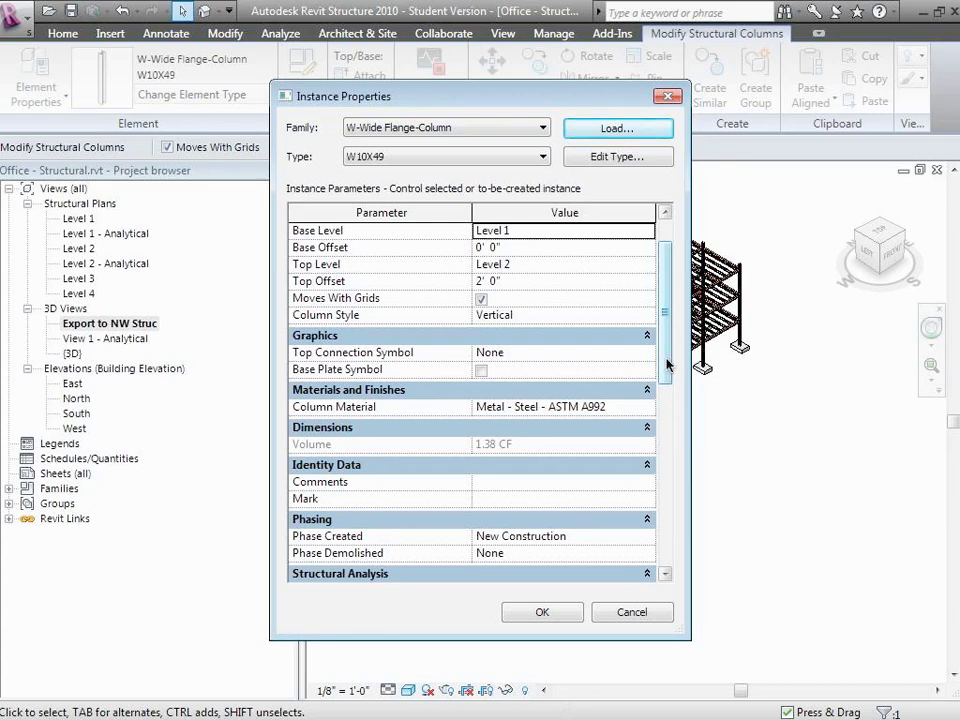
click(631, 612)
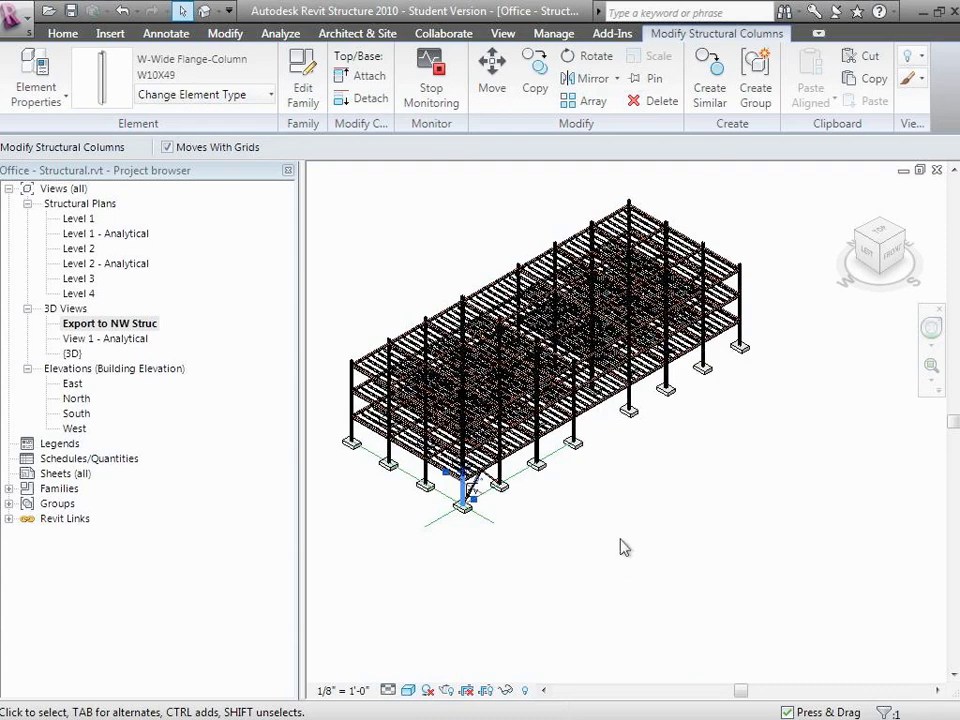
Step: Deselect the column and open the shared parameters editor without saving the project, checking the current parameter file path
click(556, 35)
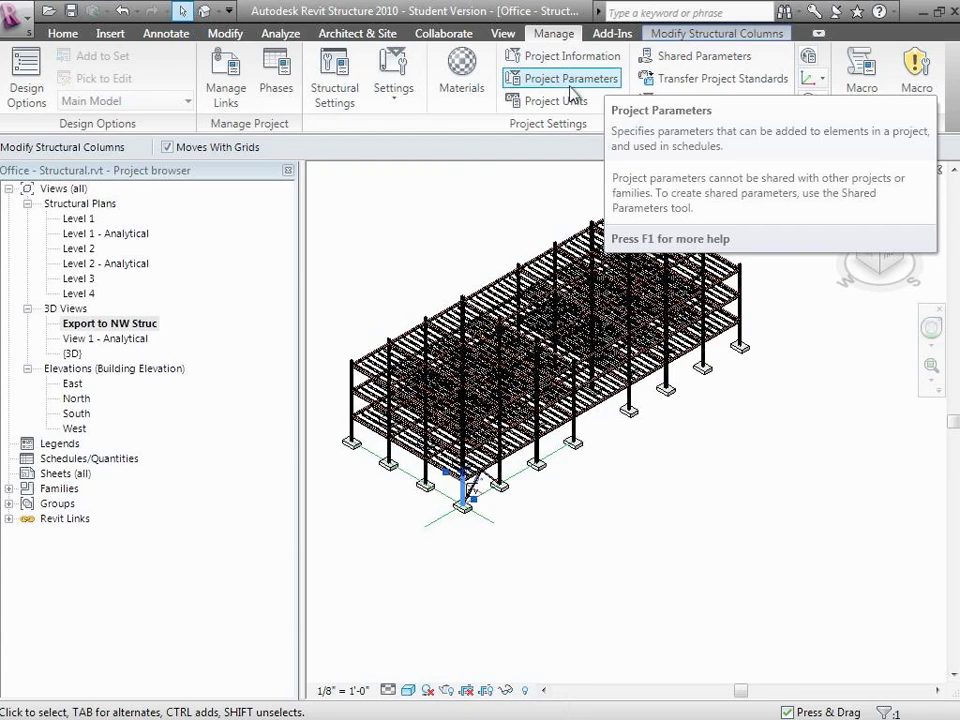
click(380, 217)
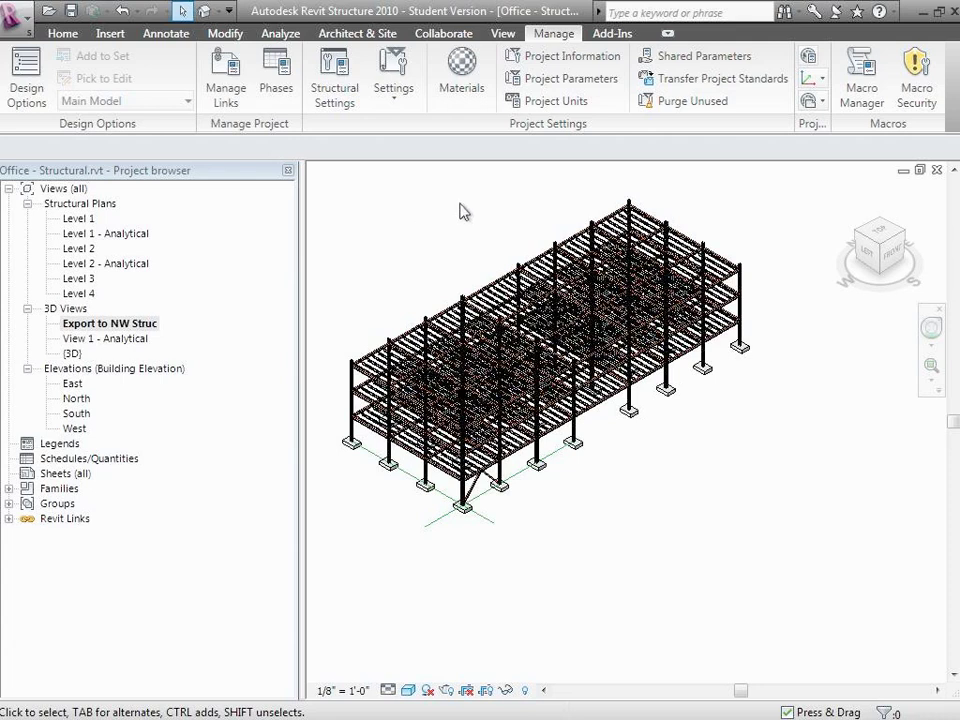
click(704, 62)
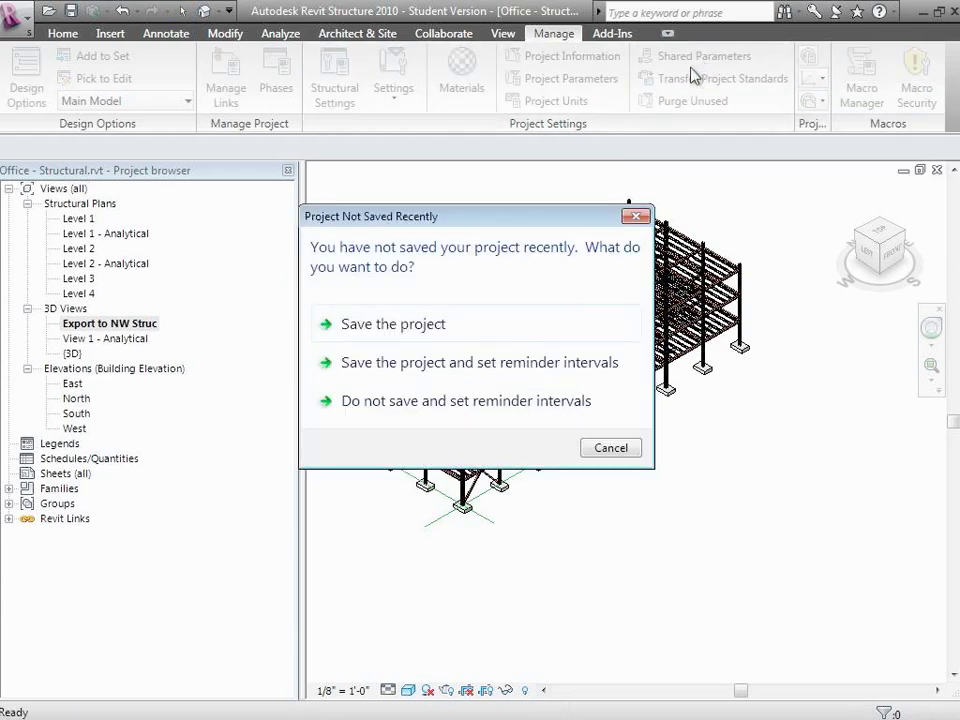
click(612, 448)
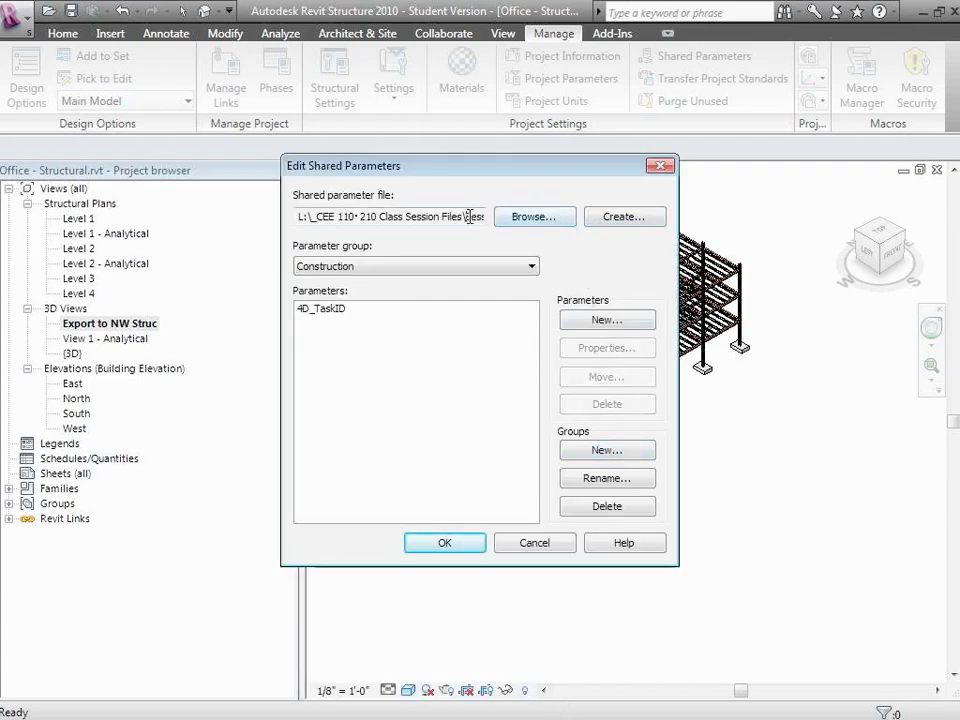
drag(472, 214, 519, 216)
Step: Create a shared parameter file named Shared_Class3.txt in the Session 19 folder
click(617, 218)
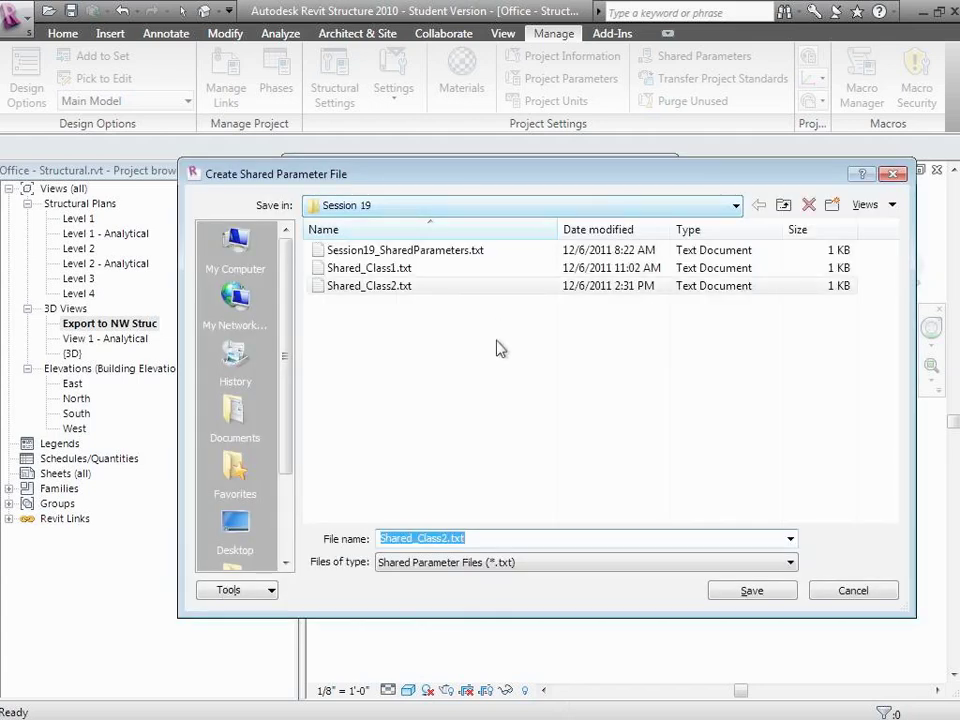
click(446, 538)
key(Tab)
key(BackSpace)
text(3)
click(760, 594)
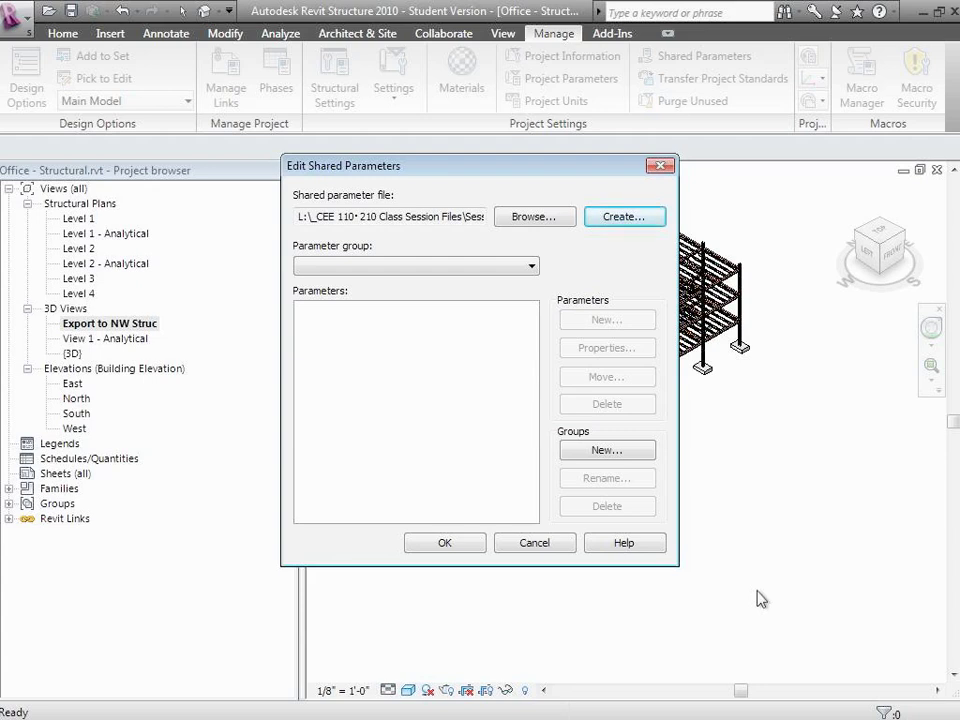
Step: Add a parameter group named Construction to the shared parameter file
click(619, 452)
text(Cons)
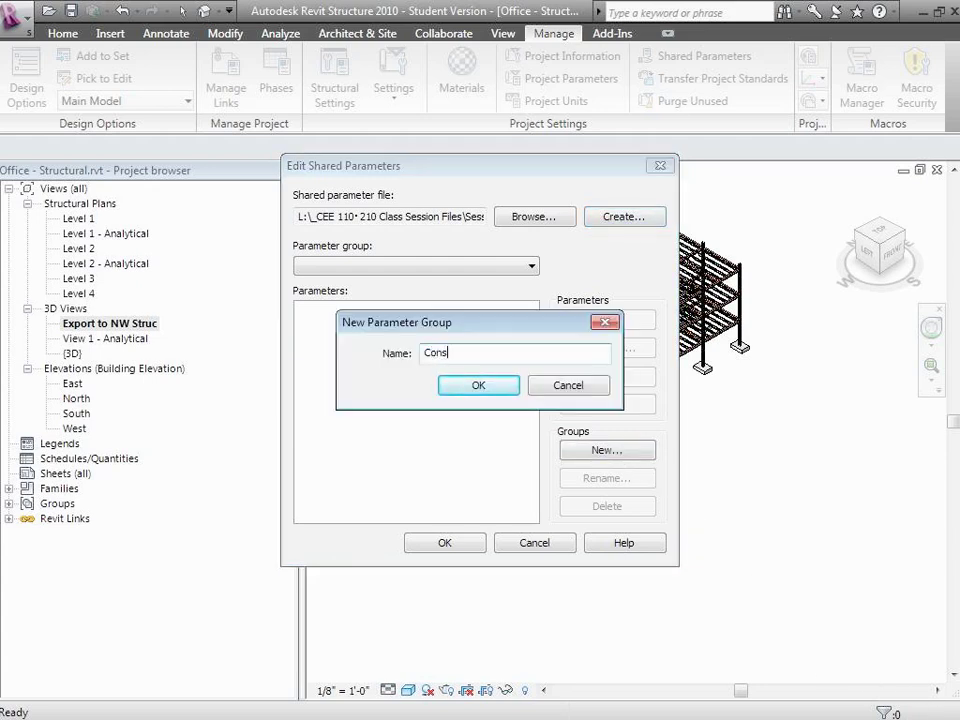
text(truction)
click(479, 386)
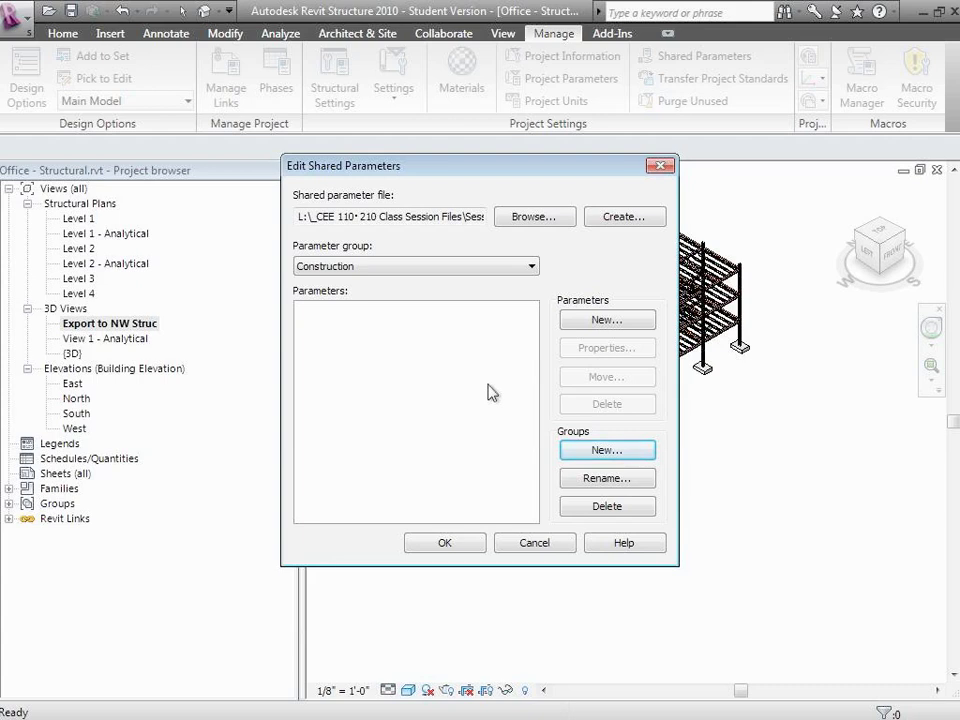
Step: Add a text parameter named 4D_TaskID to the Construction group
click(646, 328)
text(4)
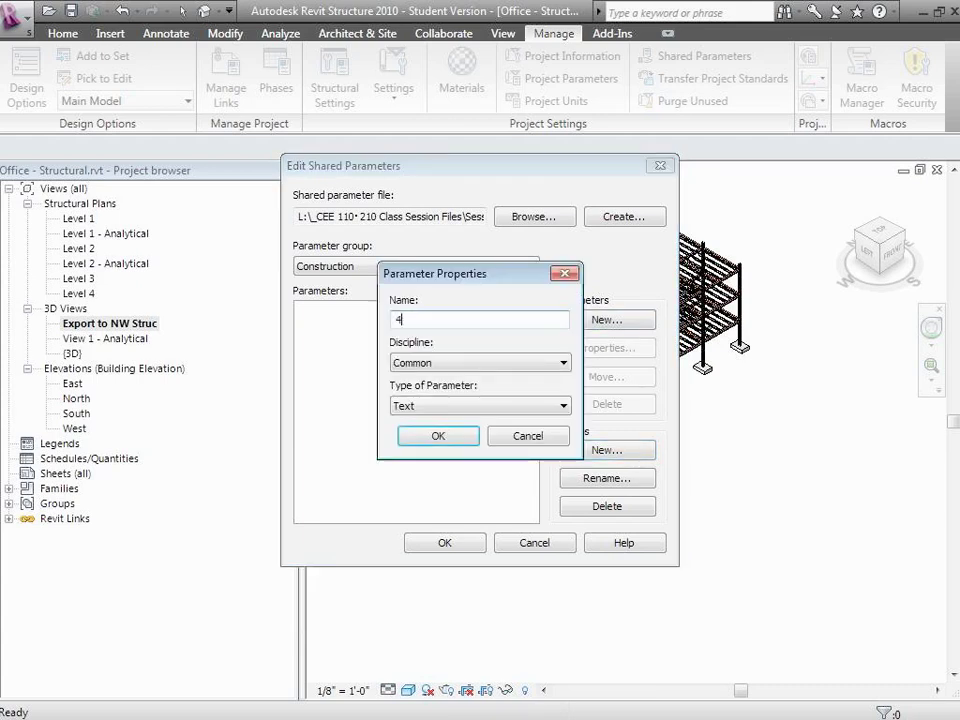
text(D_Task I)
key(BackSpace)
key(BackSpace)
text(ID)
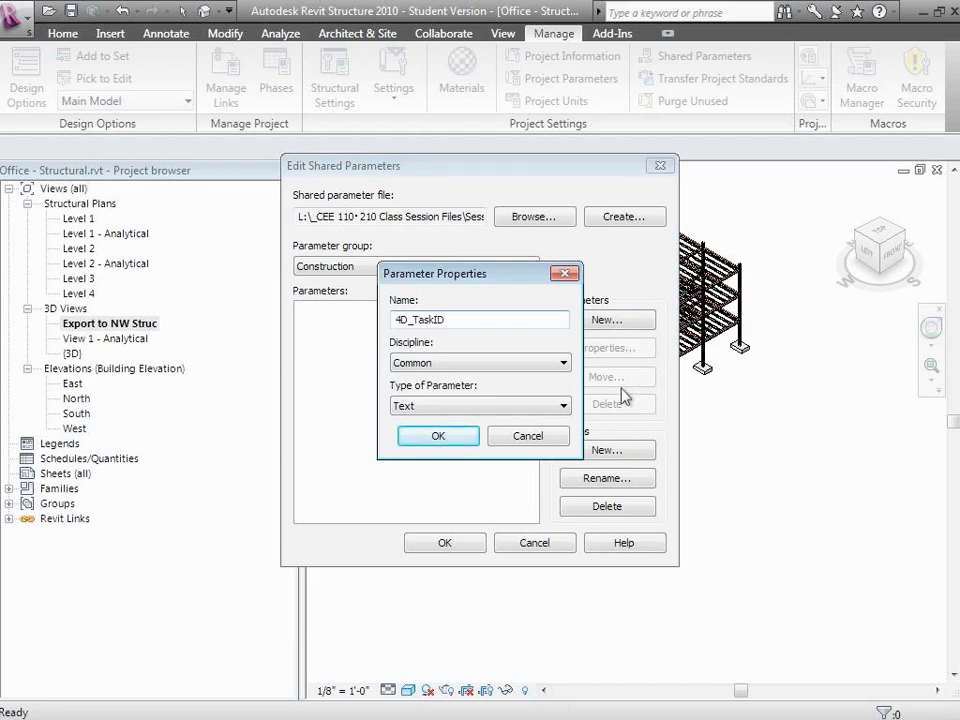
click(471, 438)
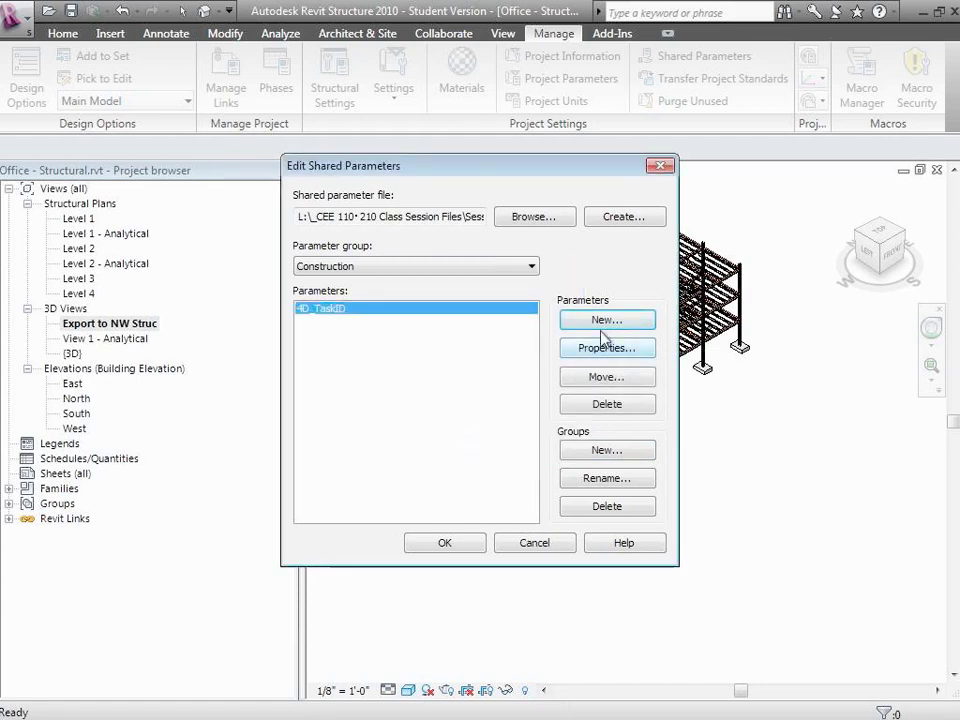
Step: Add two more text parameters, Order Status and Delivery Status, to the Construction group
click(602, 324)
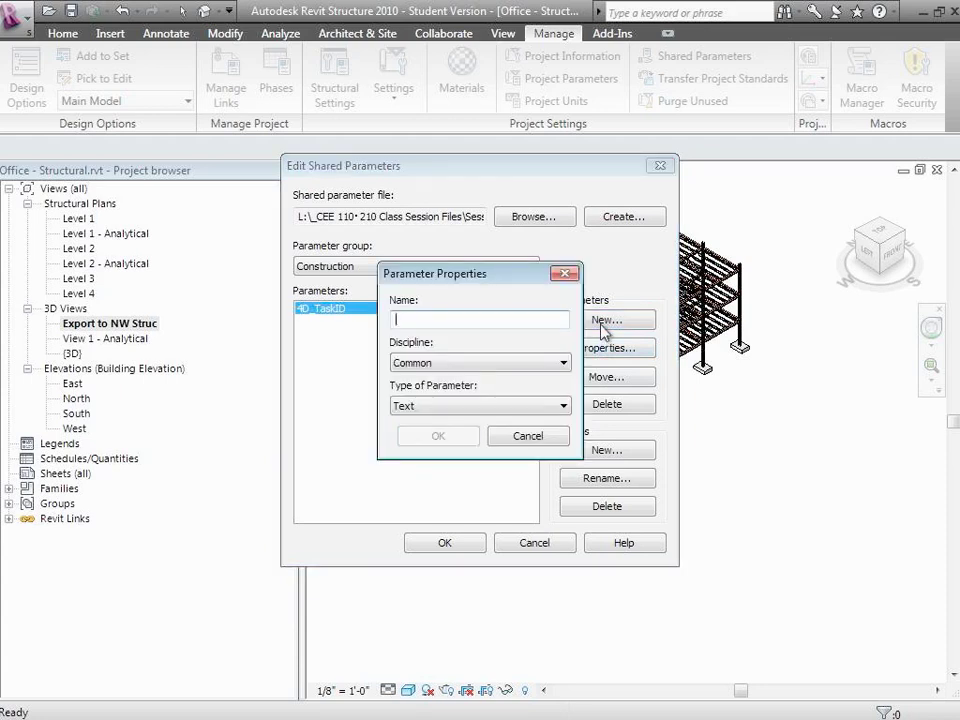
text(Order Status)
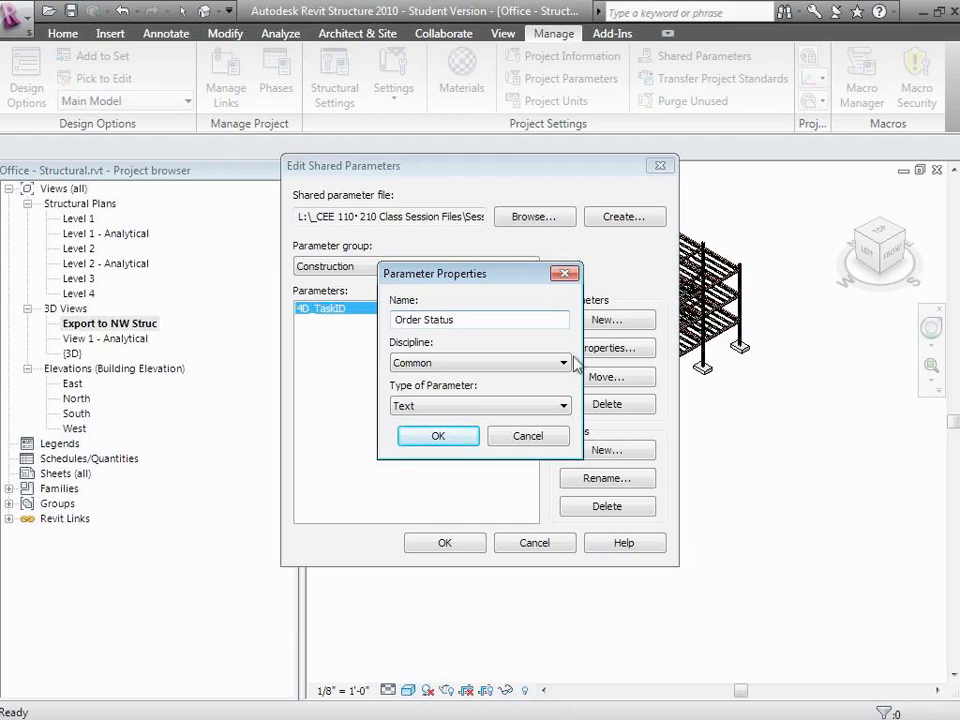
click(466, 437)
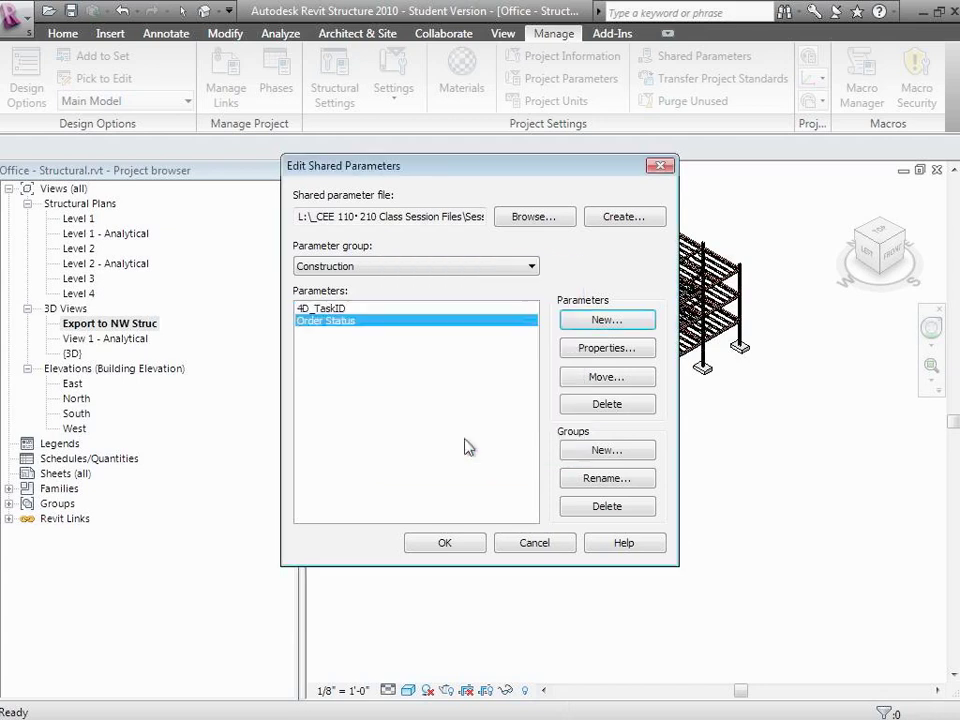
click(604, 322)
text(Del)
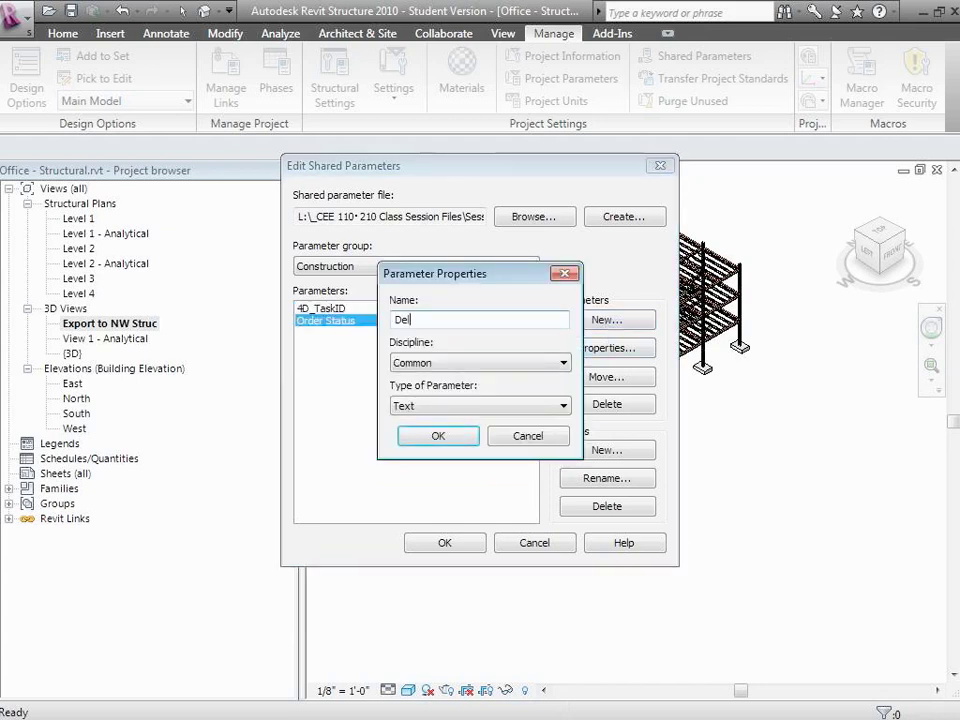
text(ivery Status)
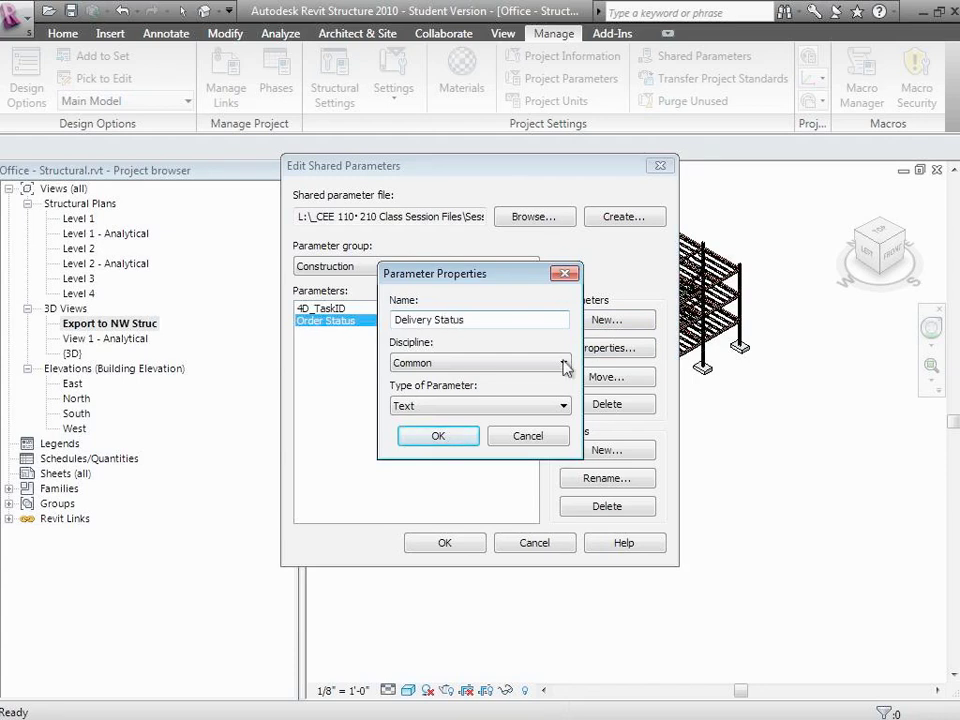
click(442, 437)
Step: Add a text parameter named Temp Storage Location to the Construction group and accept the shared parameter edits
click(598, 321)
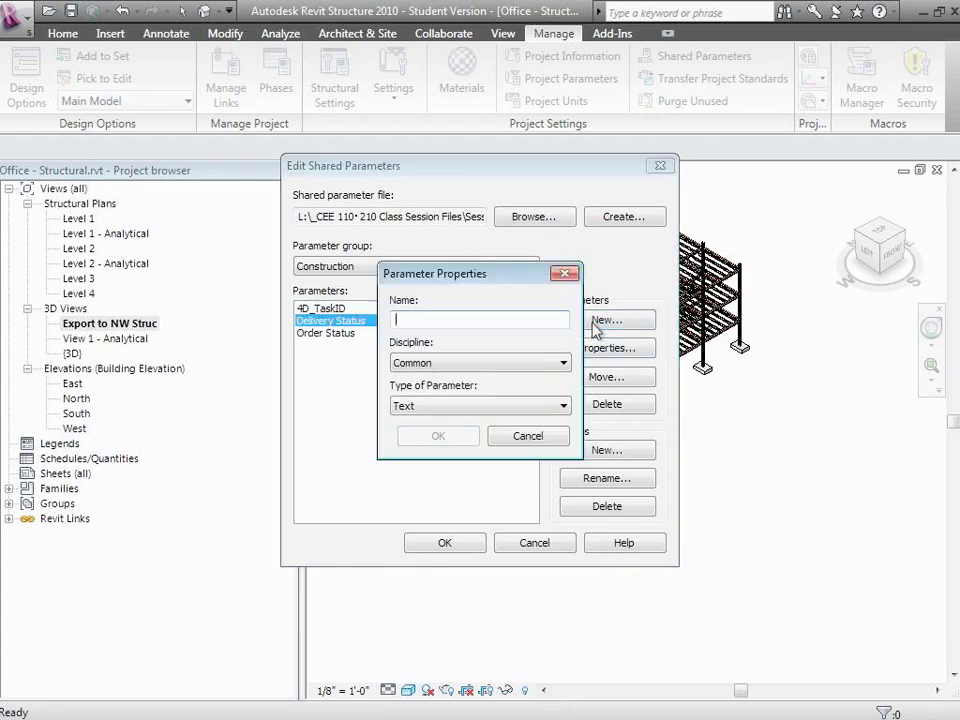
text(Temp St)
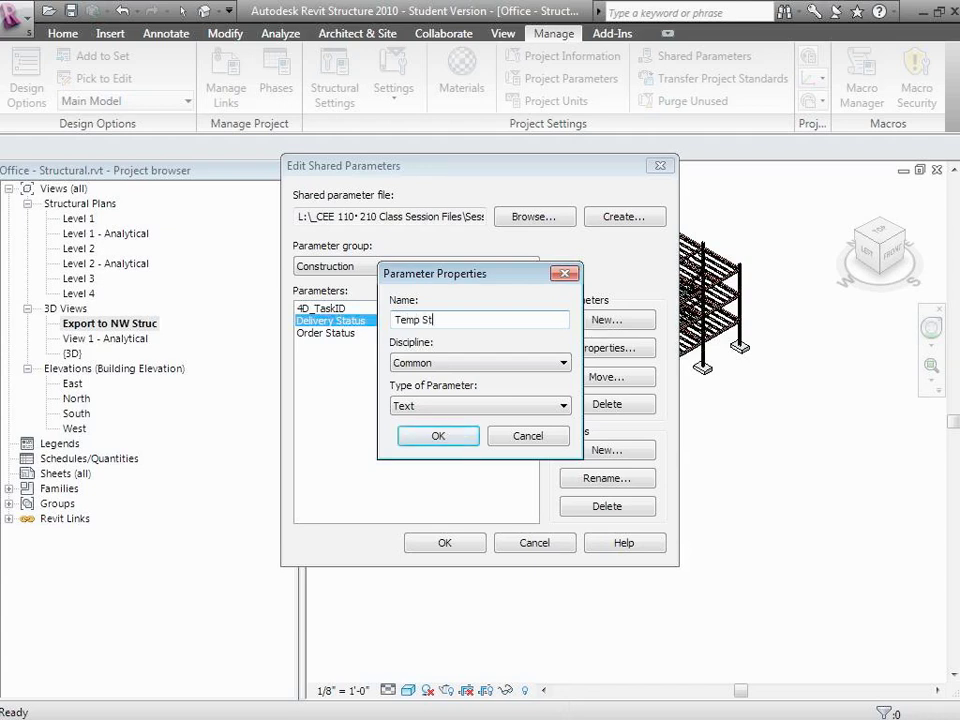
text(orage Location)
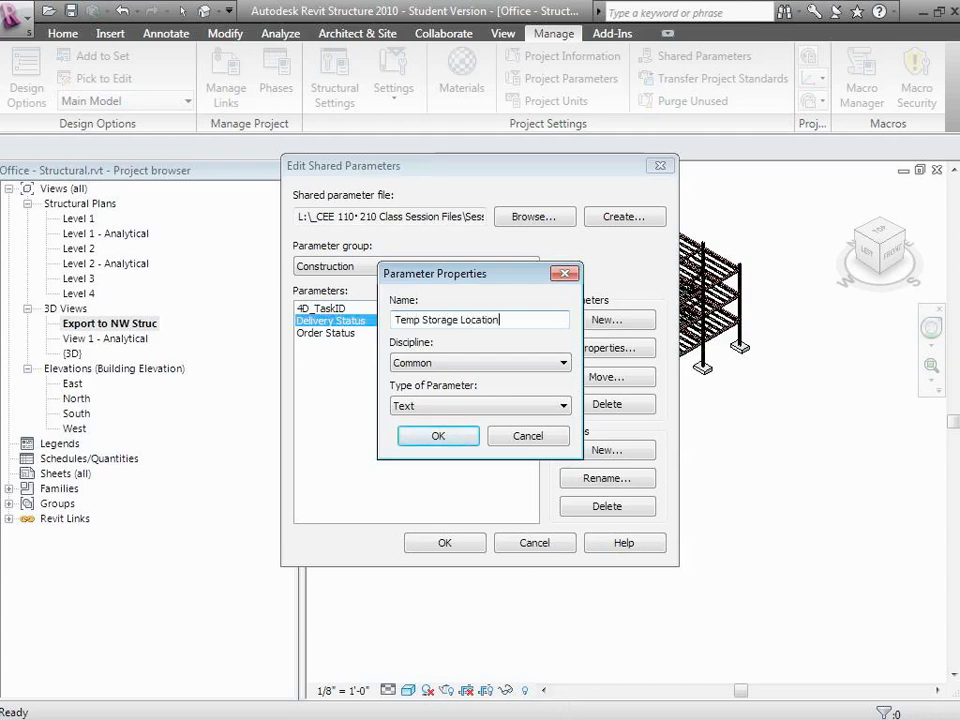
click(458, 436)
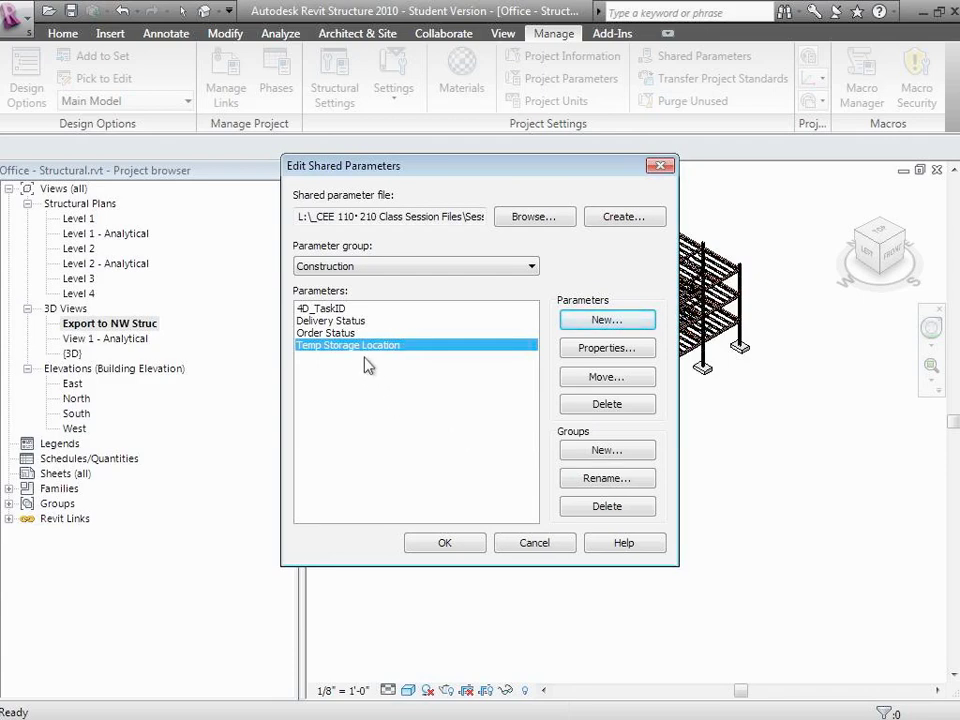
click(445, 546)
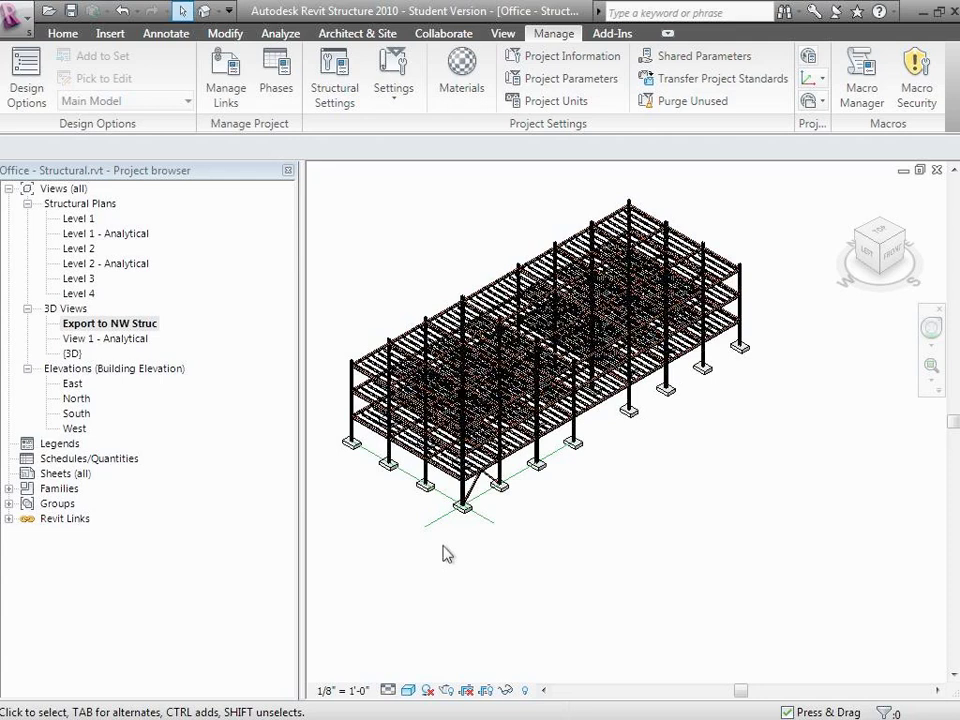
Step: Start a new project parameter from the shared parameter 4D_TaskID in the Construction group, grouped under Identity Data
click(572, 79)
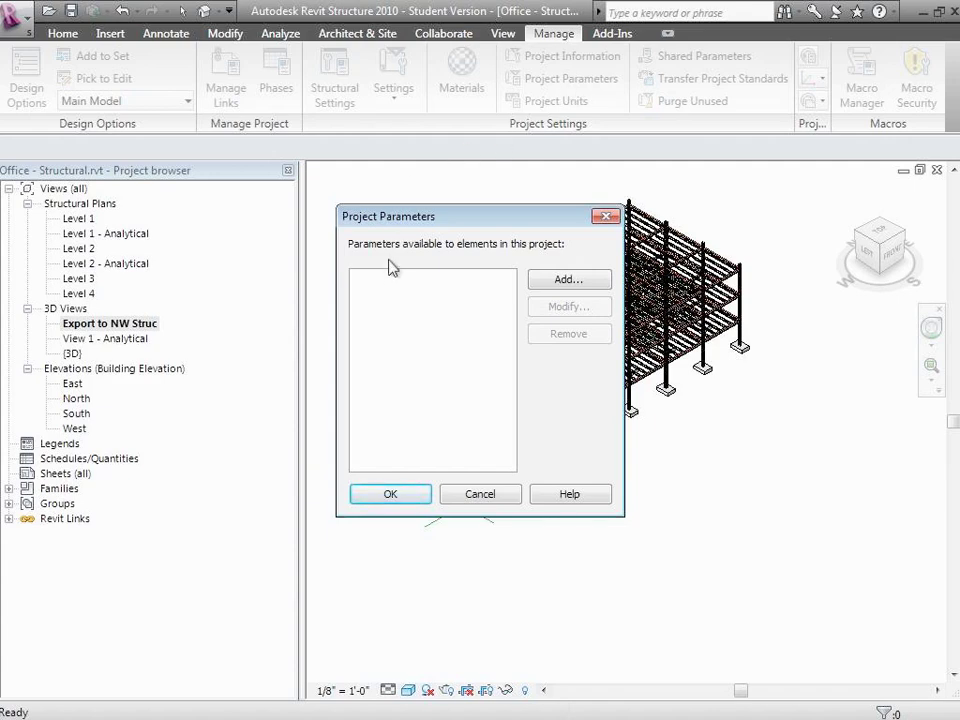
click(549, 284)
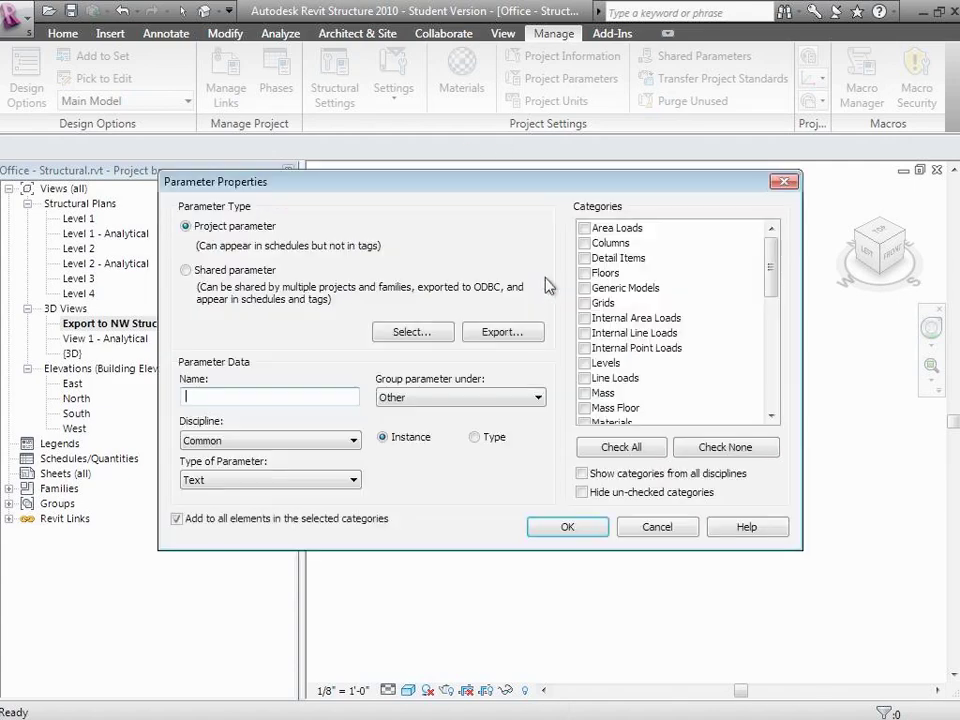
click(186, 270)
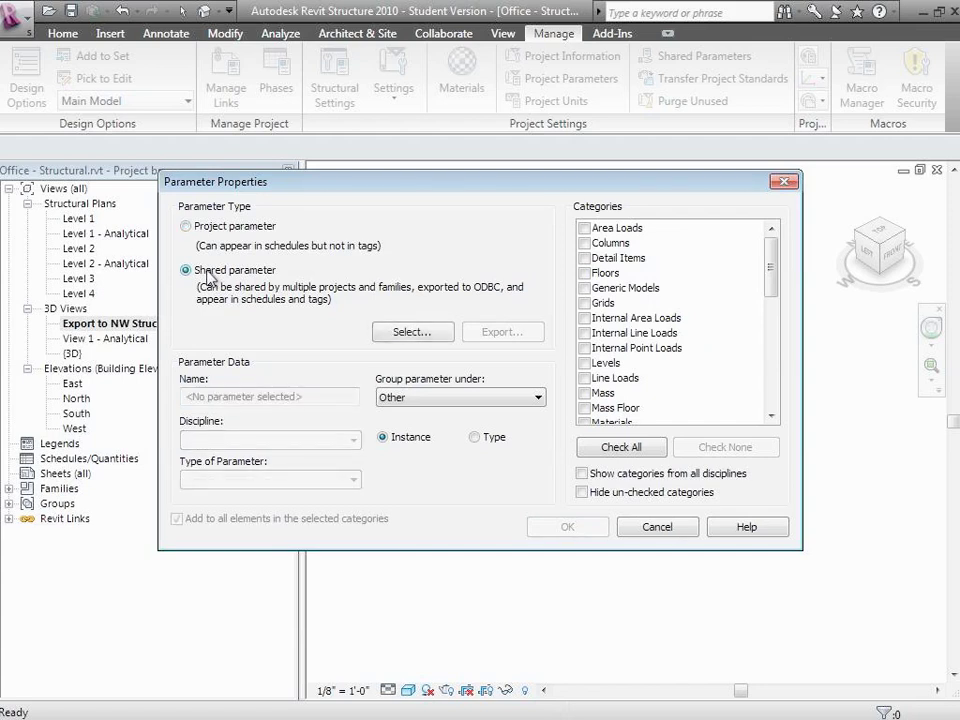
click(422, 332)
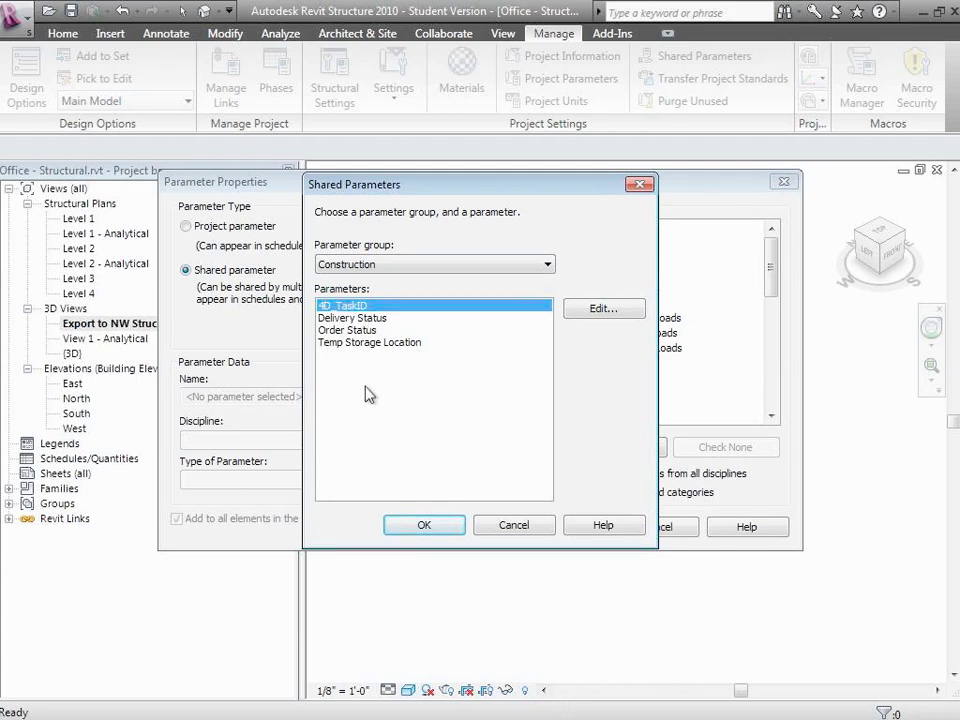
click(424, 526)
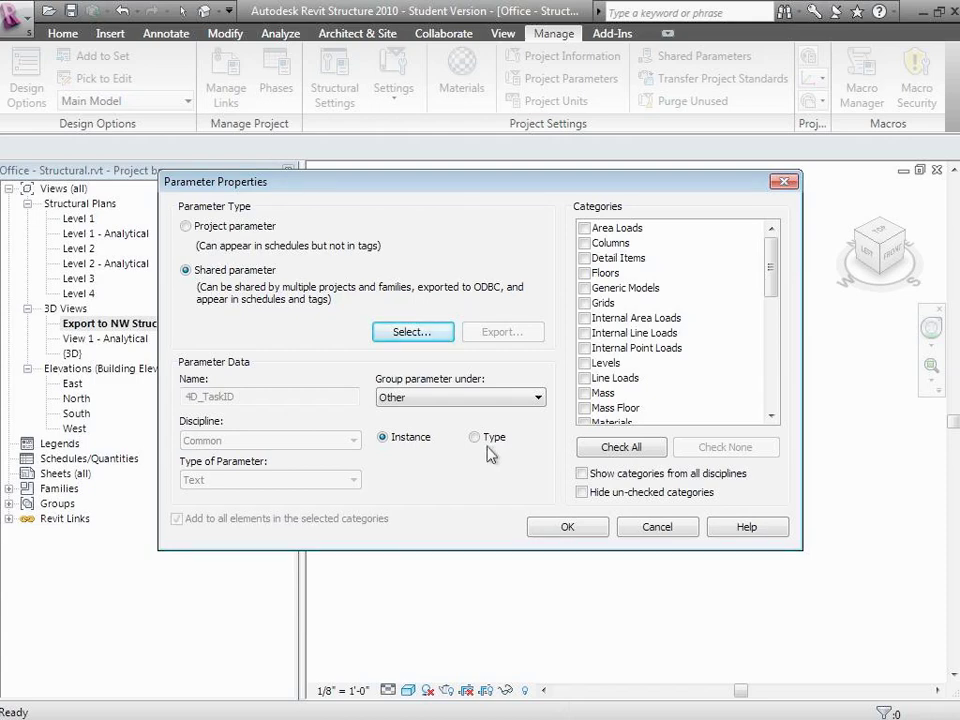
click(437, 402)
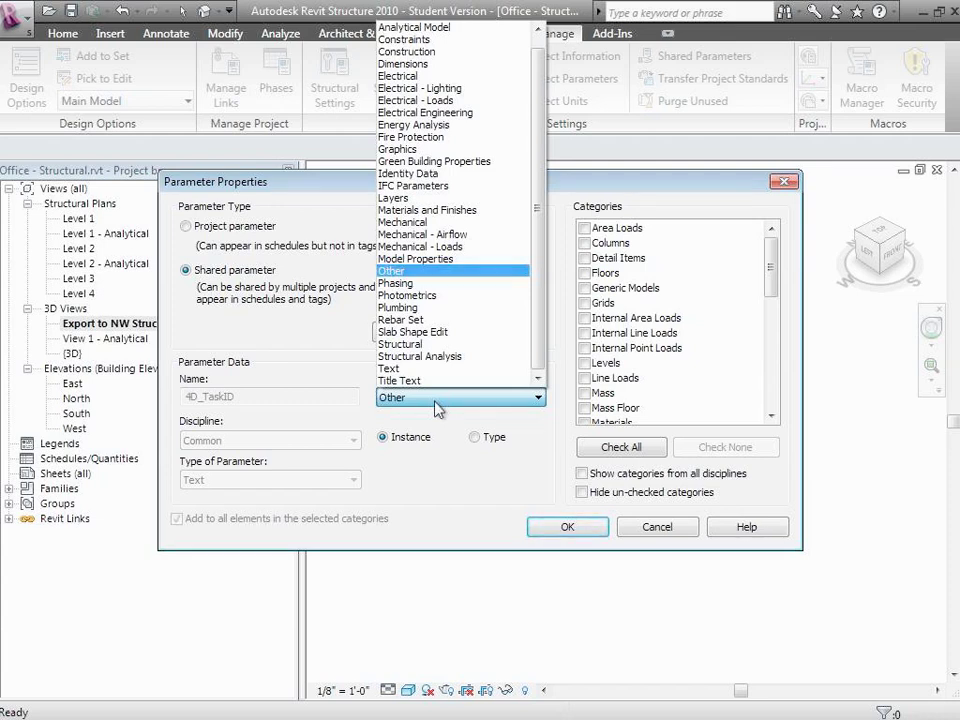
click(476, 184)
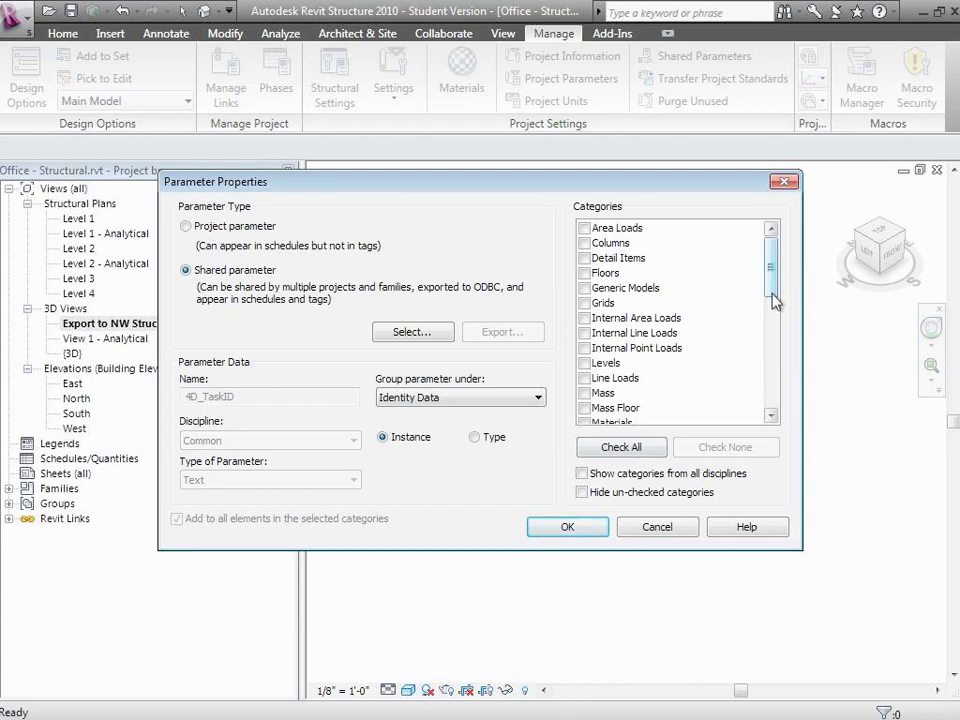
Step: Assign the parameter to all structural categories from Structural Beam Systems through Structural Trusses
drag(773, 300, 776, 399)
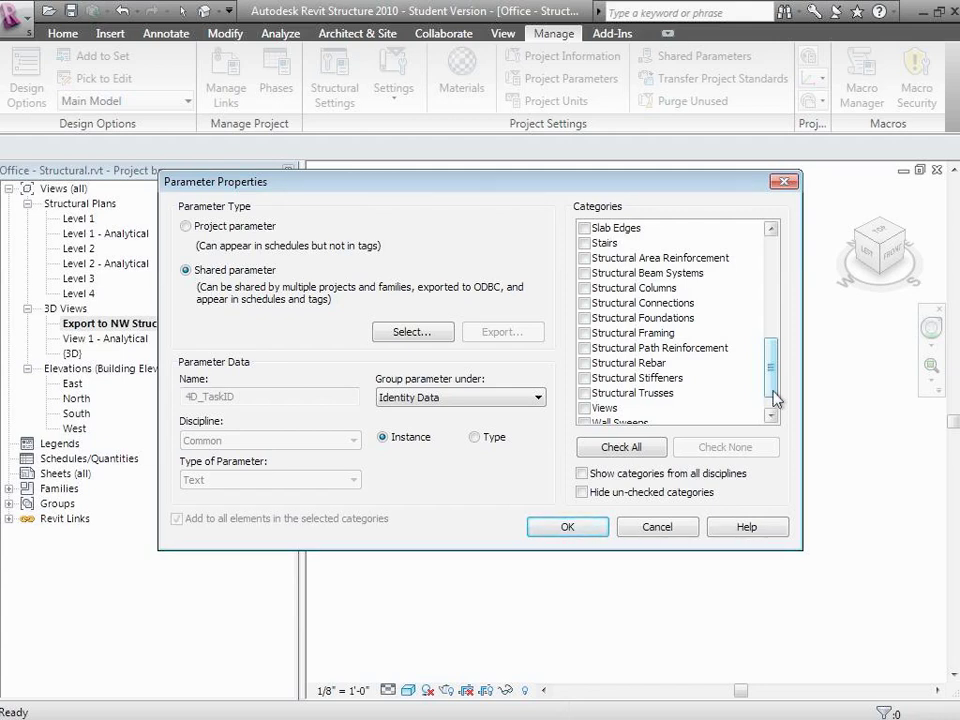
drag(773, 393, 784, 283)
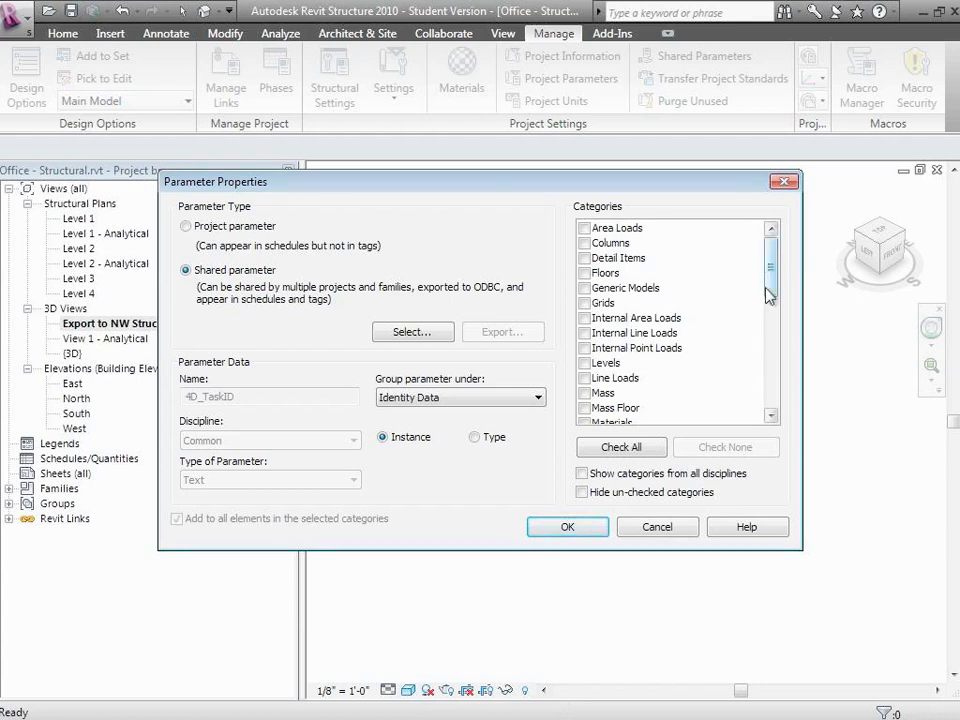
drag(773, 292, 772, 450)
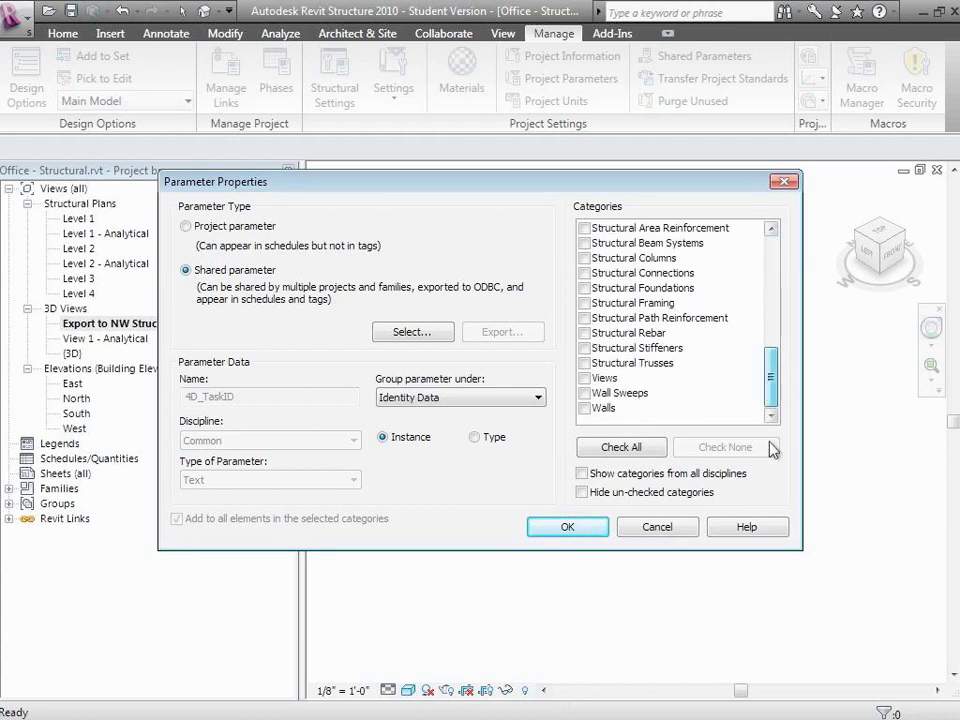
click(585, 364)
click(586, 348)
click(586, 333)
click(586, 318)
click(586, 303)
click(586, 288)
click(586, 273)
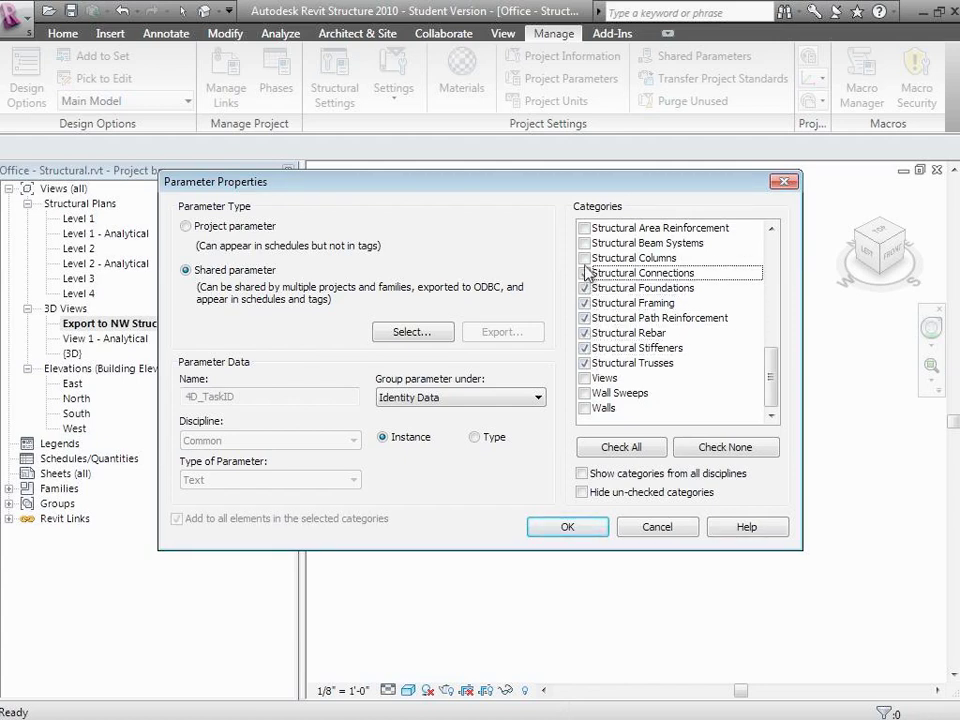
click(586, 258)
click(586, 243)
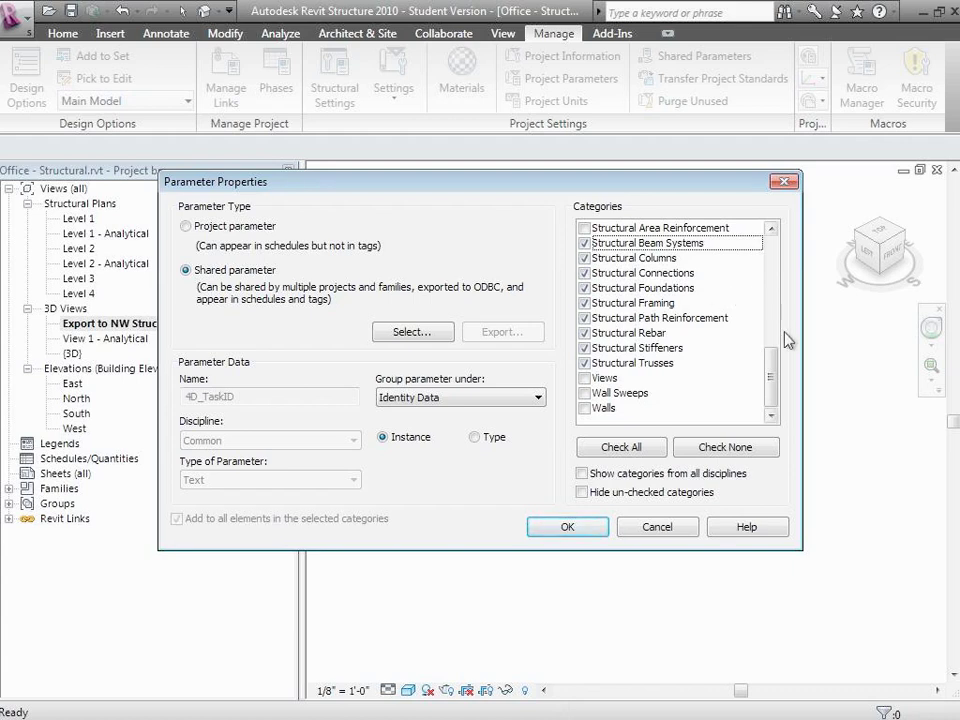
Step: Include the Walls, Roofs and Floors categories for the 4D_TaskID parameter
click(585, 408)
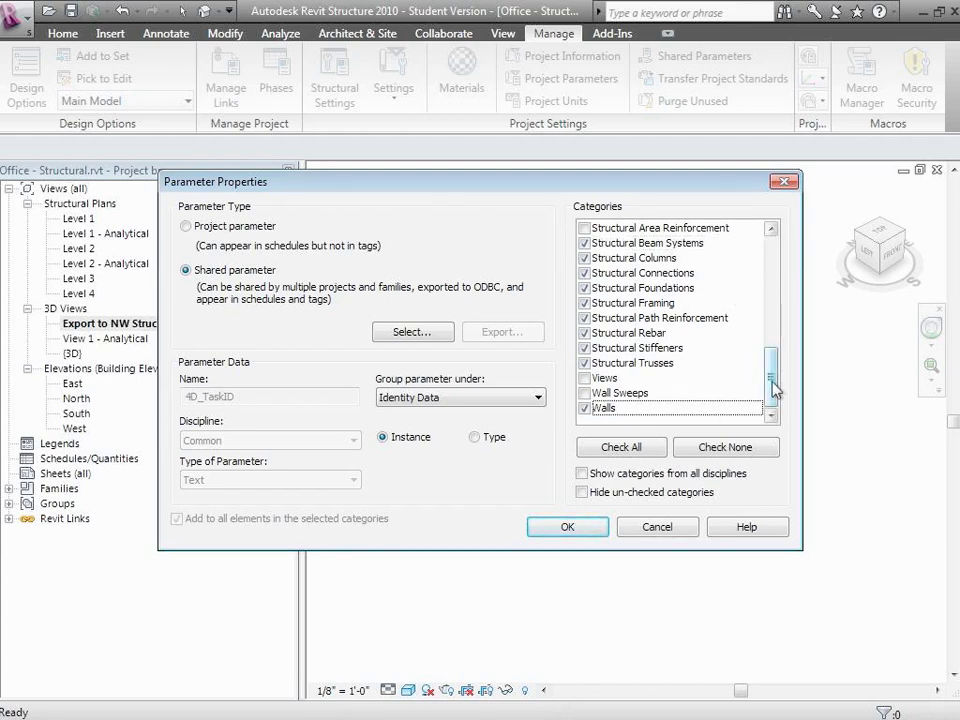
drag(772, 386, 771, 318)
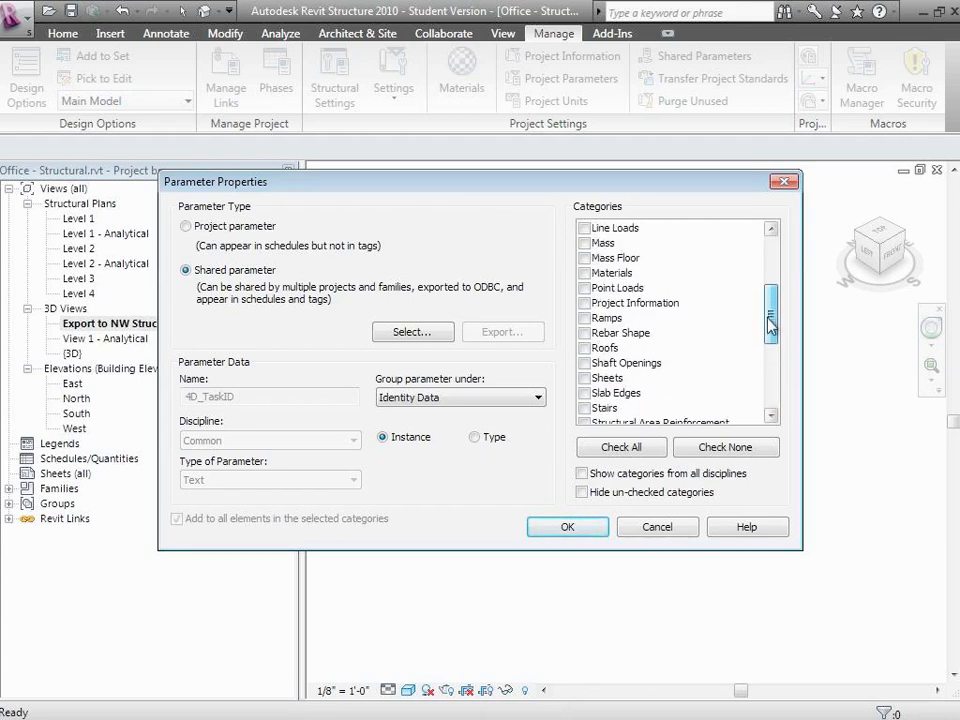
click(584, 348)
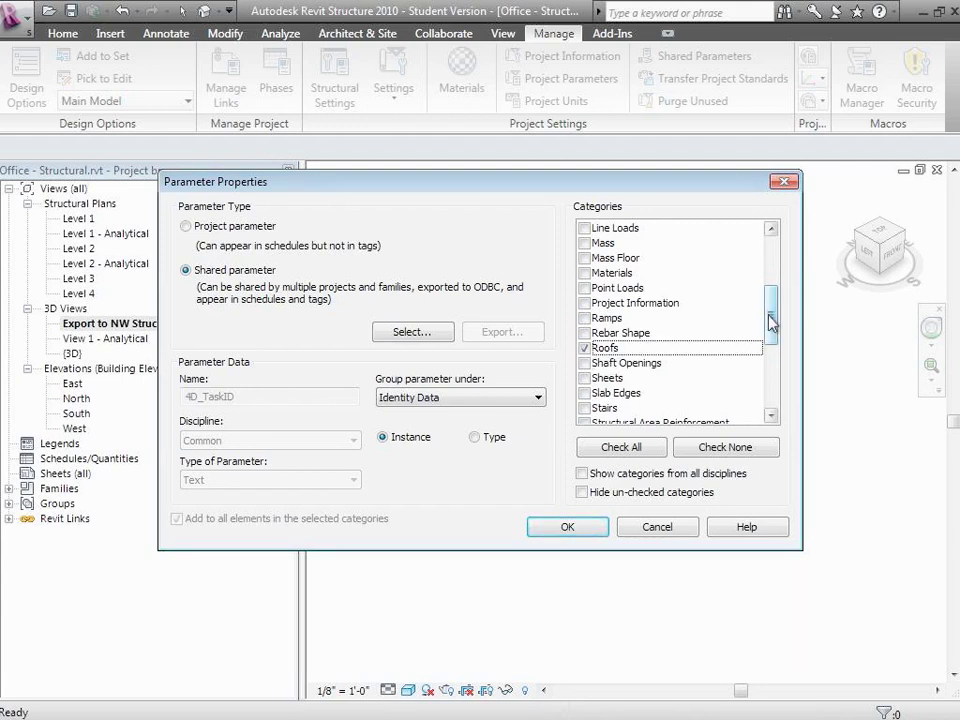
drag(771, 320, 785, 268)
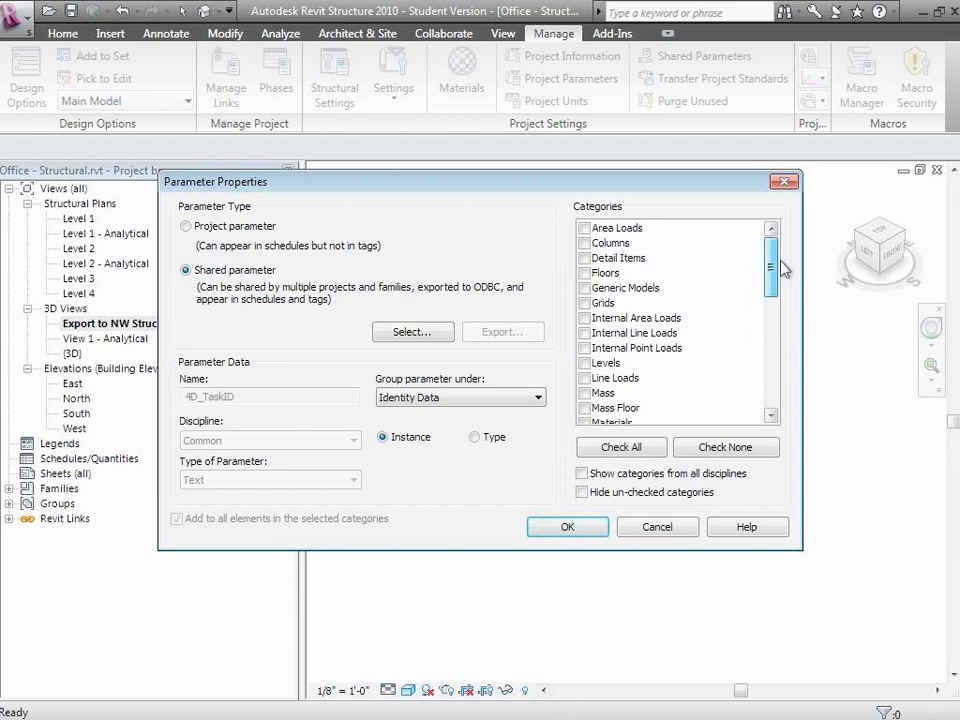
click(584, 274)
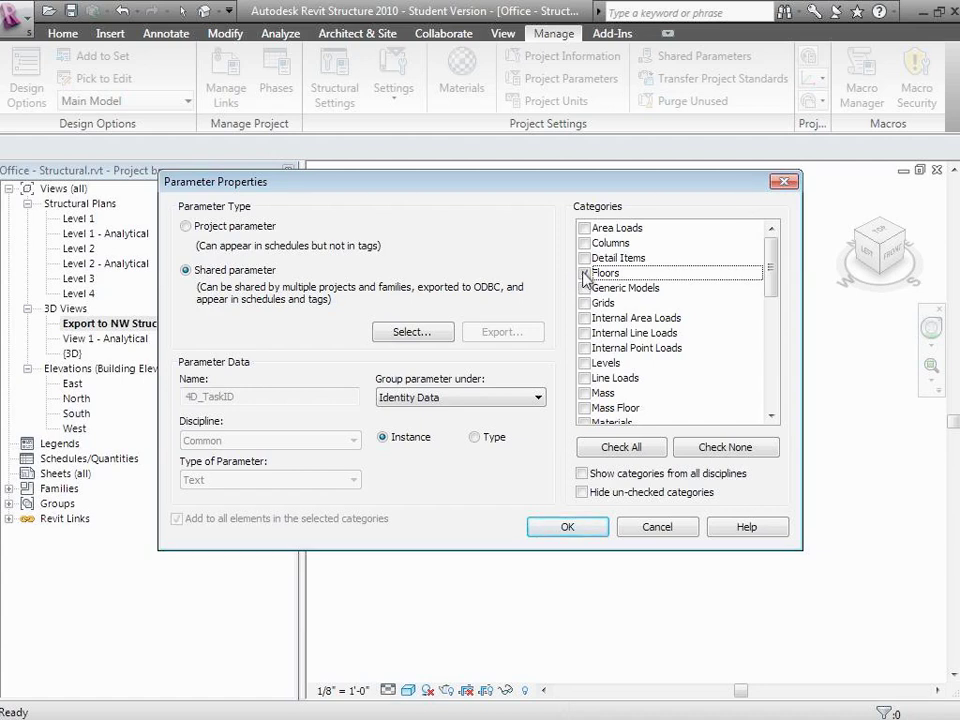
click(584, 273)
Step: Include Structural Area Reinforcement and Stairs in the parameter's categories and accept the project parameter
drag(775, 296, 772, 388)
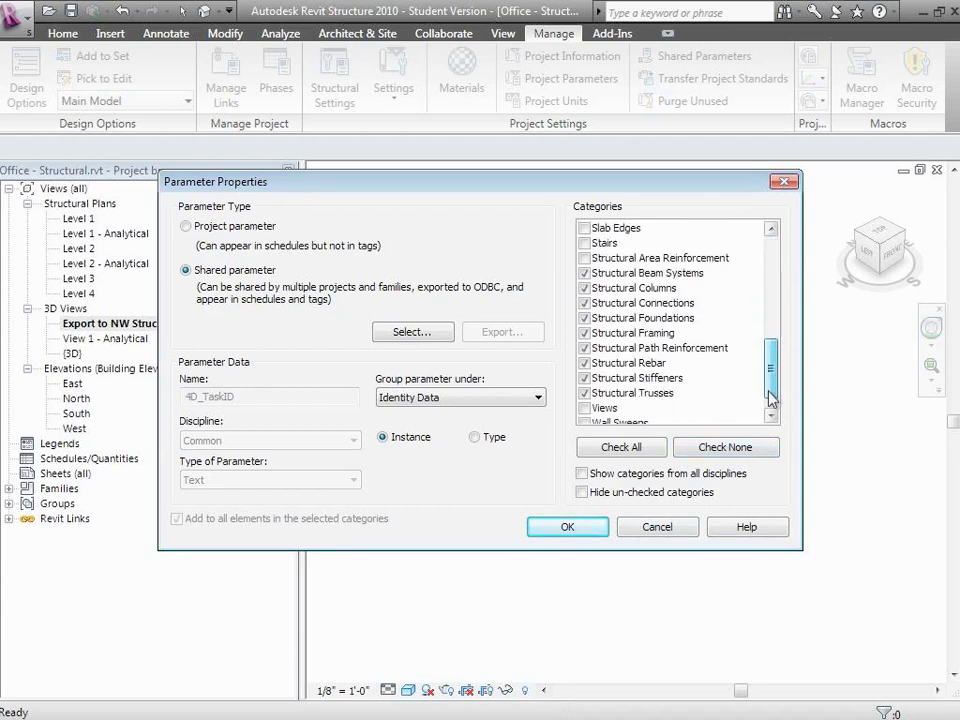
click(593, 259)
click(587, 244)
click(571, 531)
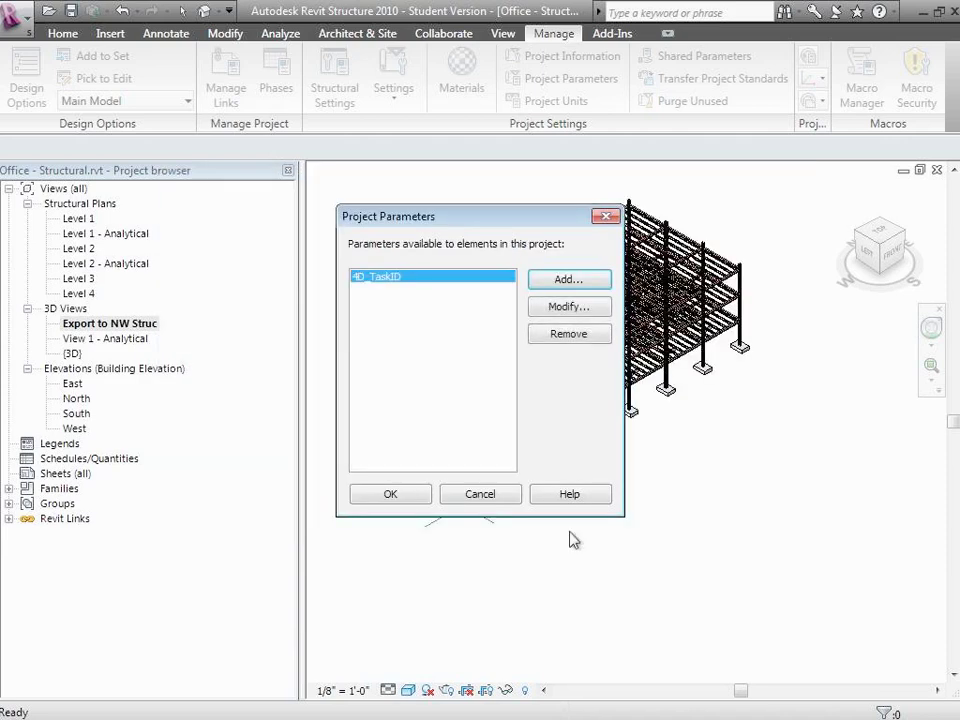
click(391, 494)
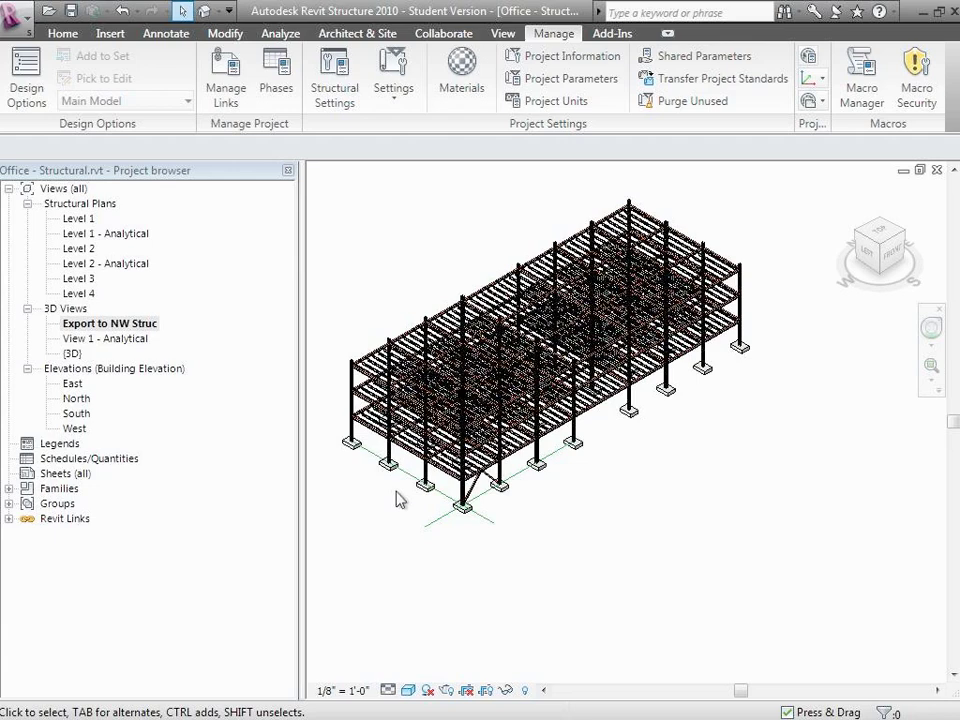
Step: Check the 4D_TaskID field in the instance properties of the front corner's Level 1 column and close them without changes
click(466, 492)
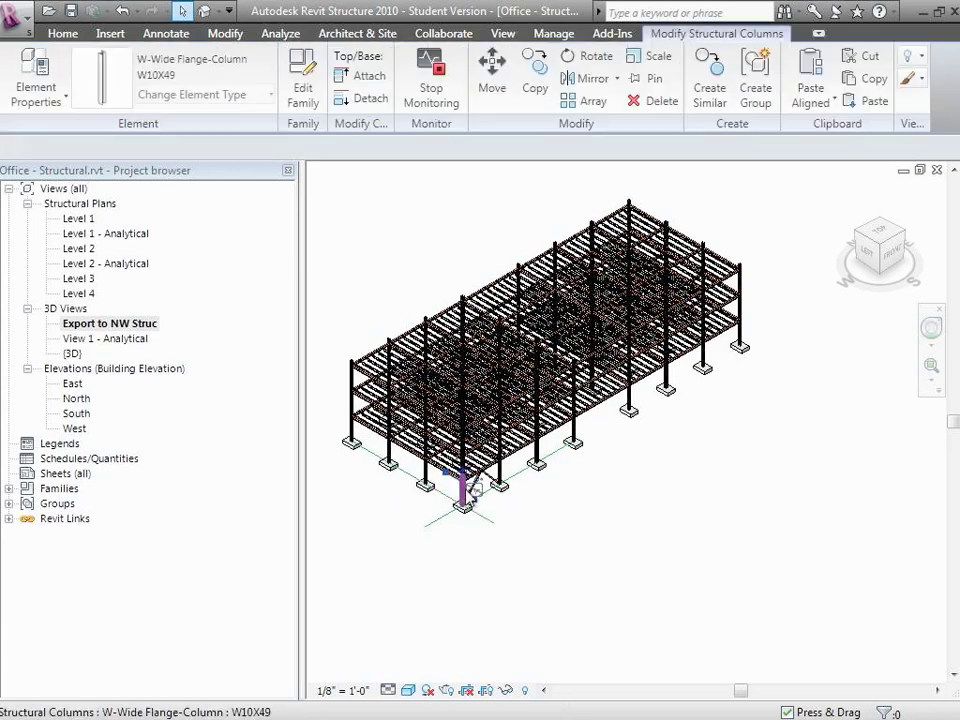
click(65, 99)
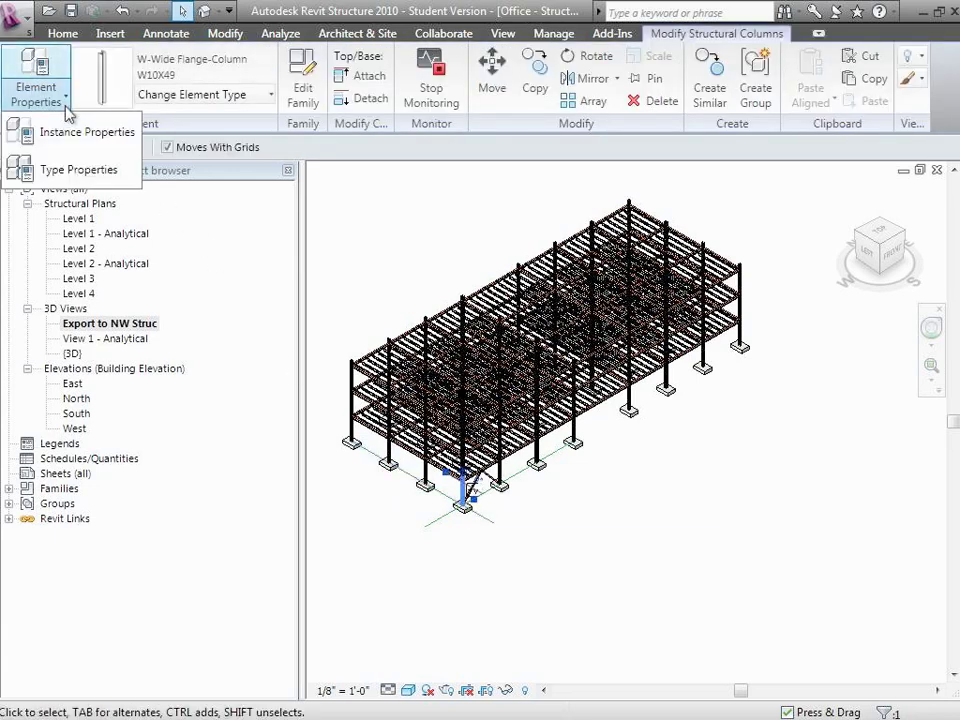
click(70, 129)
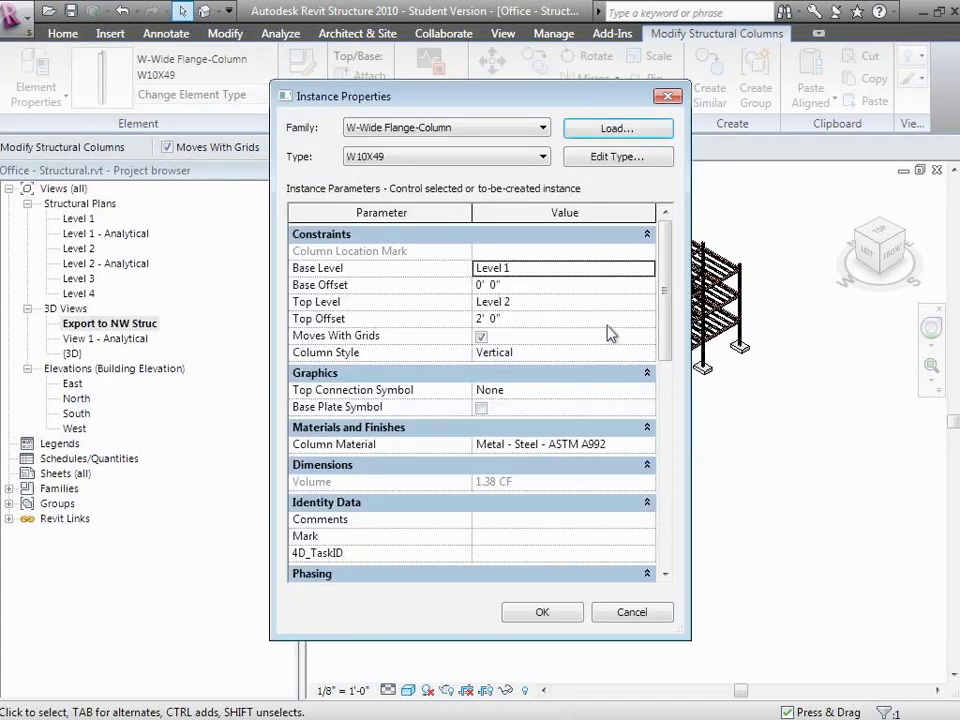
drag(666, 332, 666, 369)
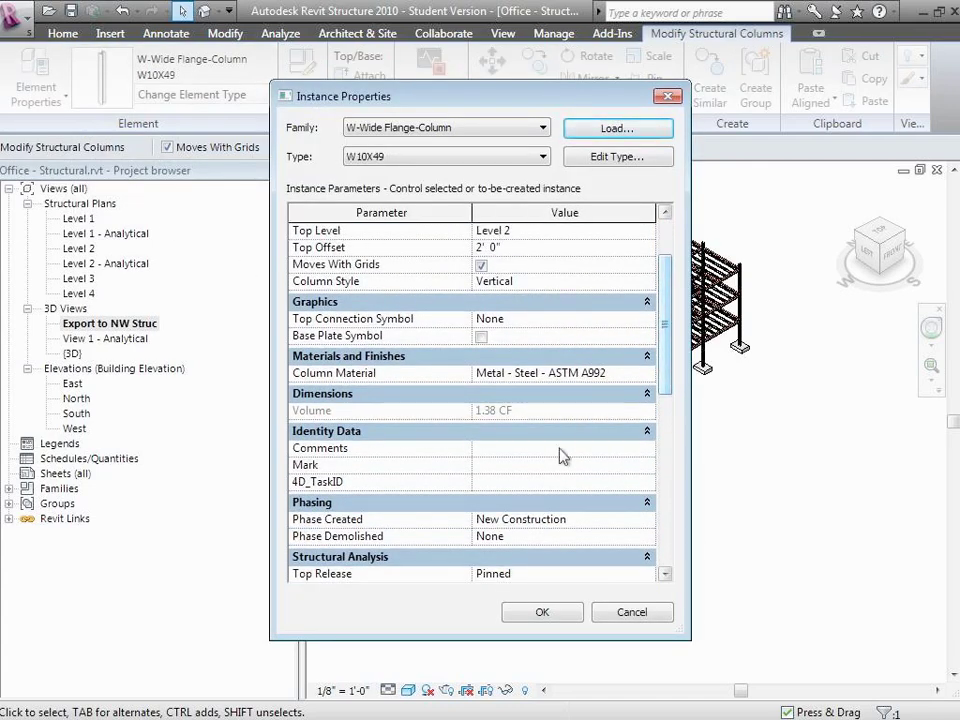
click(525, 481)
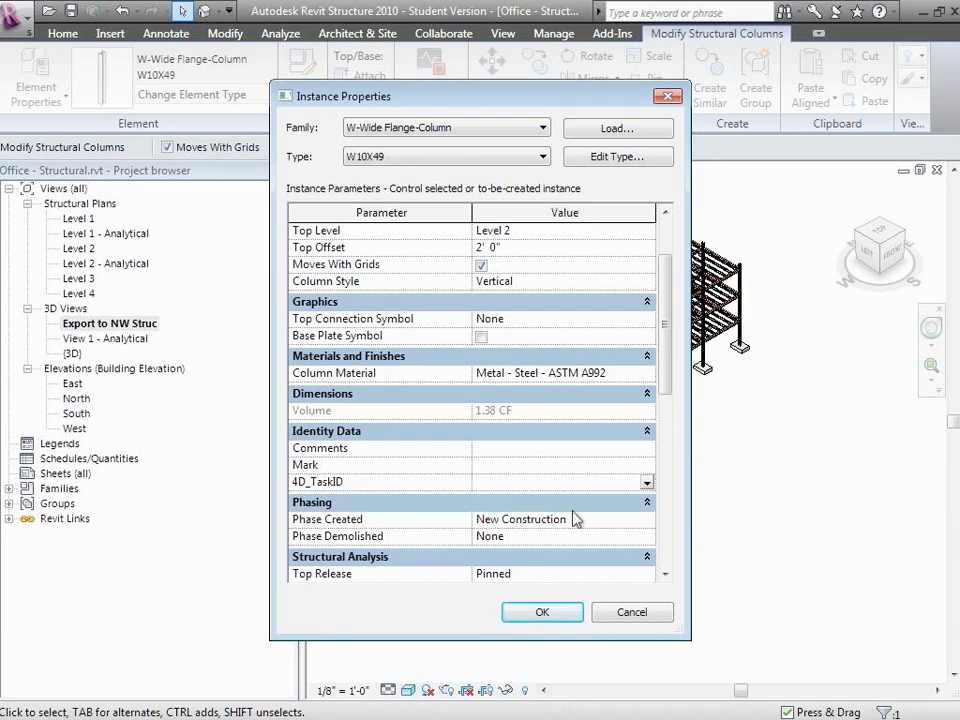
click(630, 612)
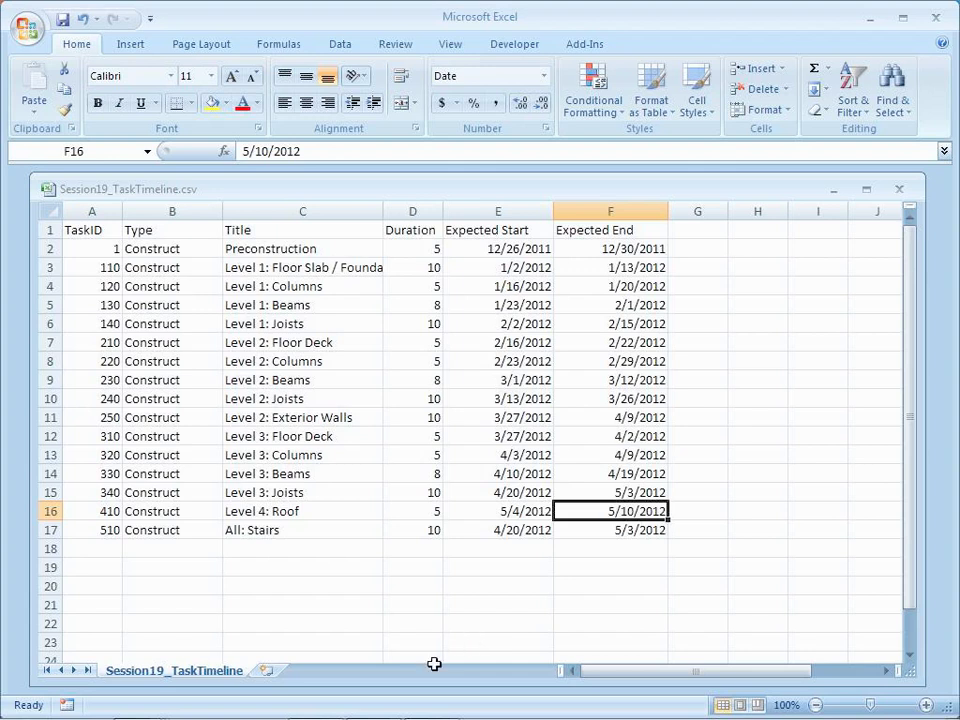
Step: Switch from the Excel task timeline back to Revit and set the selected corner column's 4D_TaskID to 120
click(427, 706)
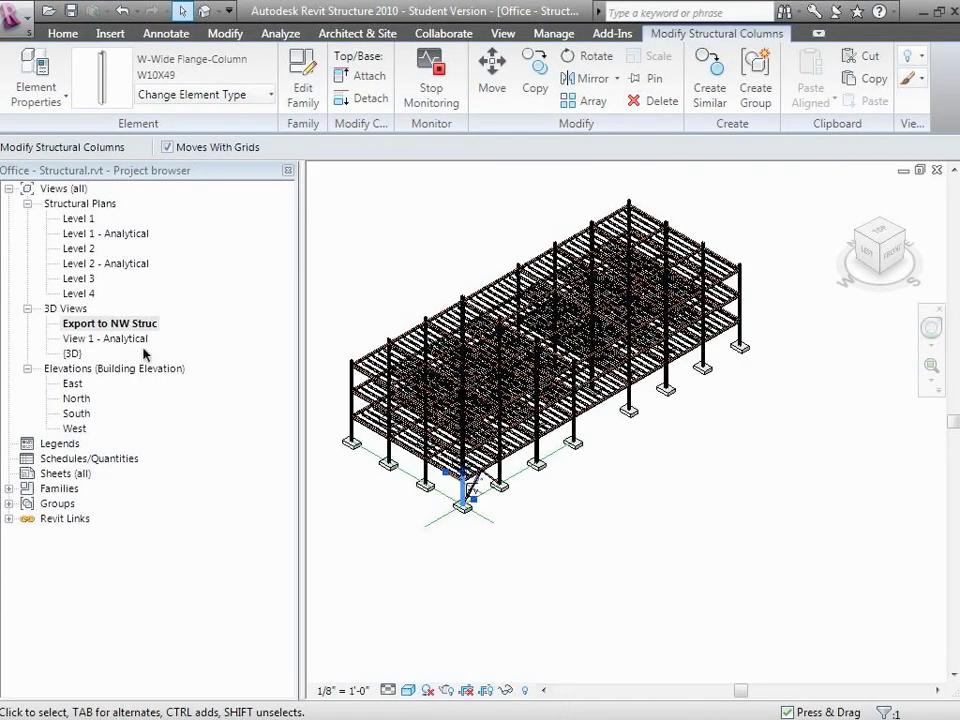
click(55, 104)
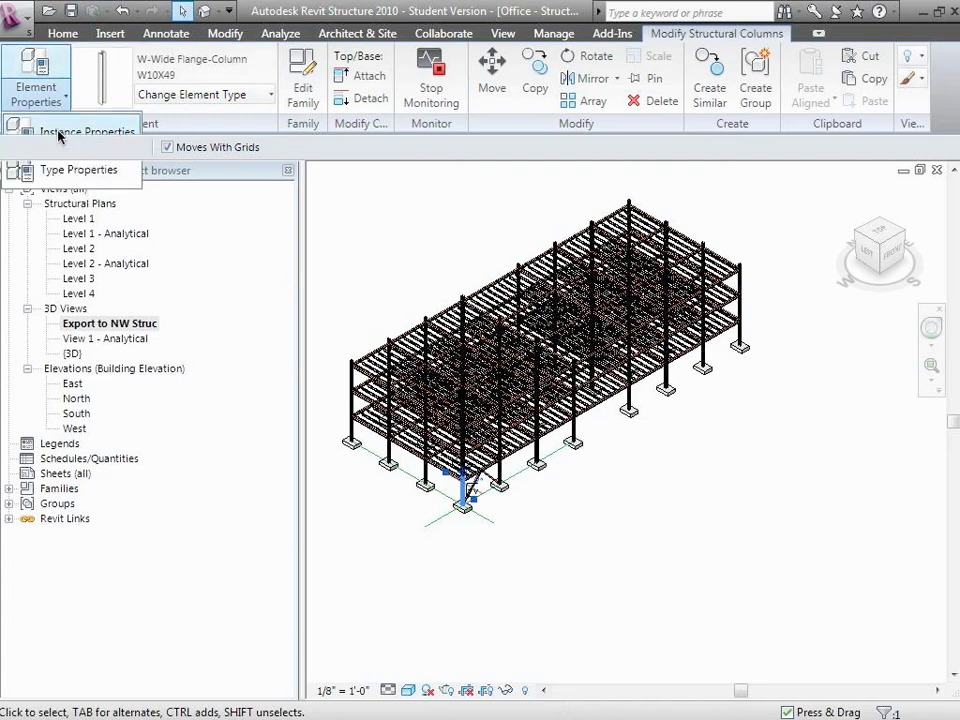
click(58, 133)
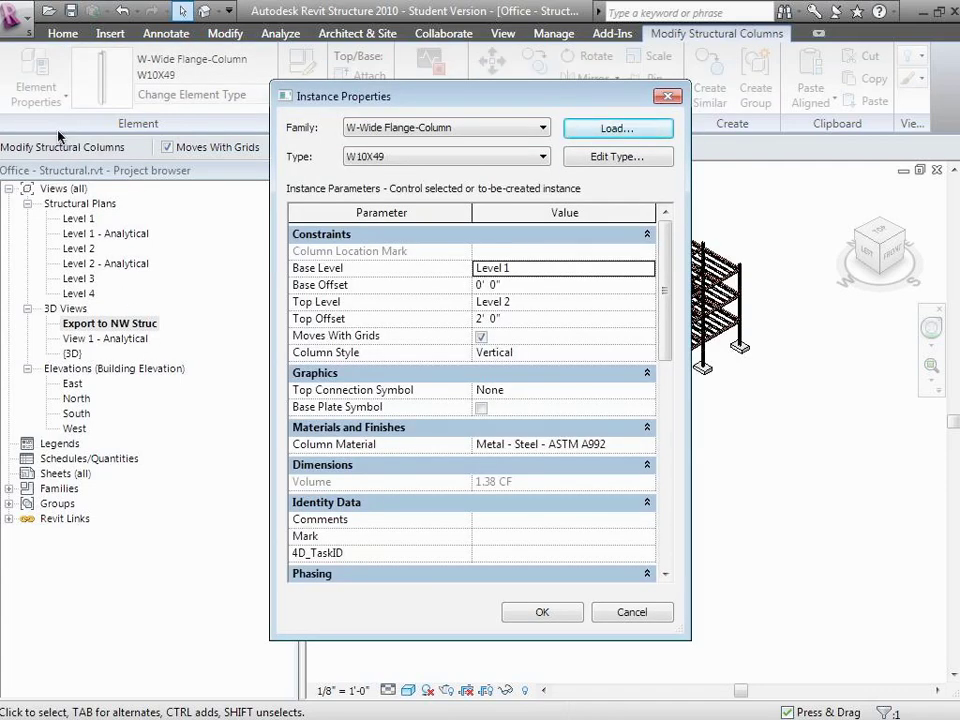
click(505, 556)
text(120)
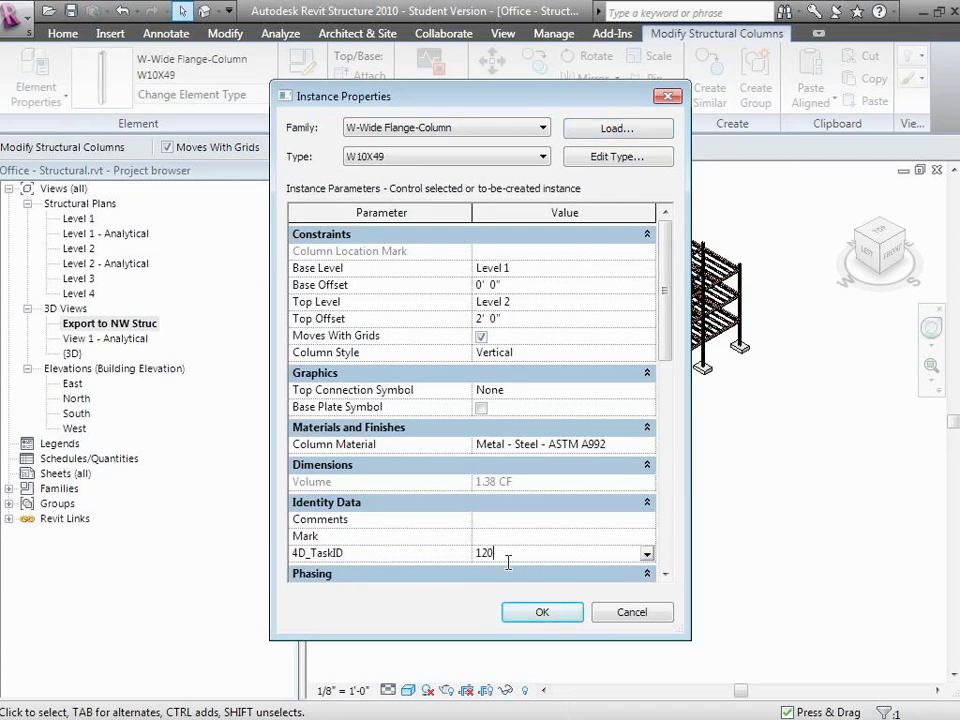
click(540, 613)
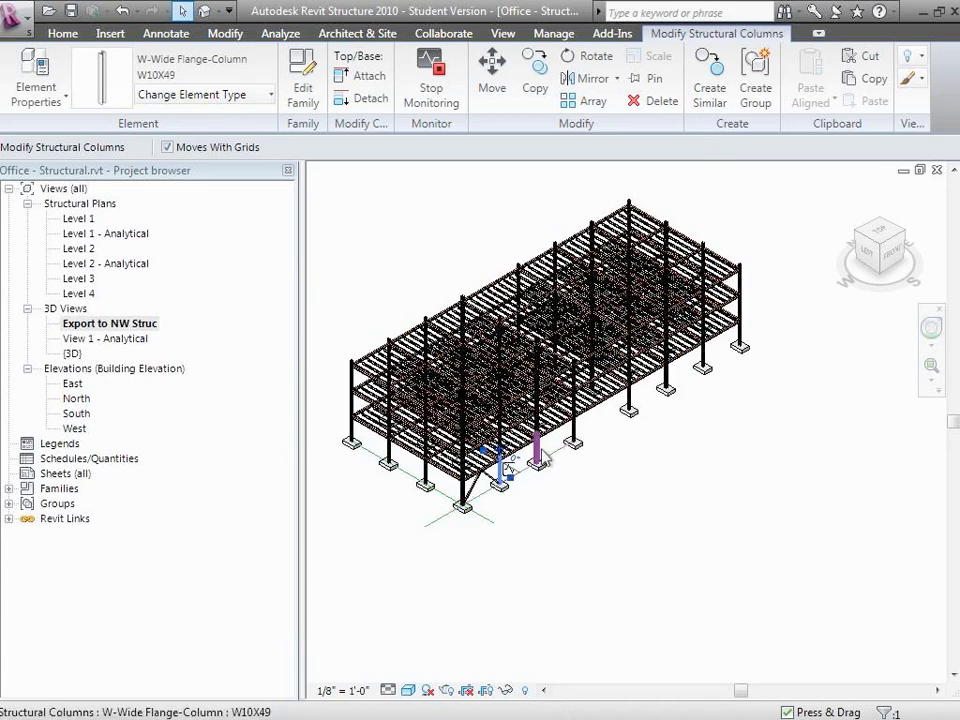
Step: Set 4D_TaskID to 120 for the next three Level 1 columns along the long side beside the corner column
ctrl+click(537, 450)
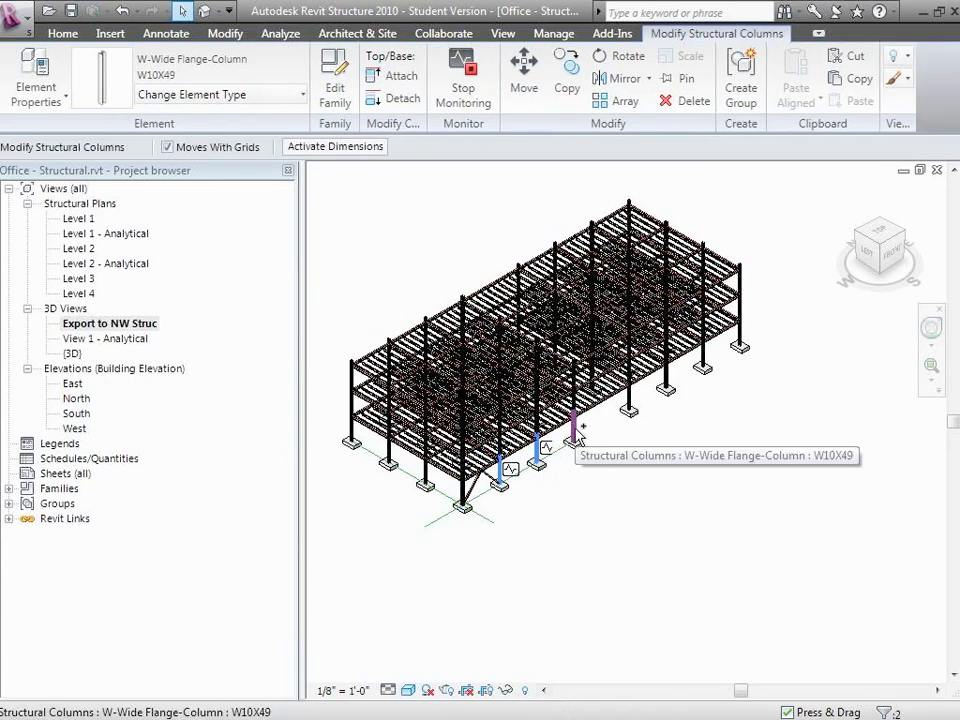
ctrl+click(575, 432)
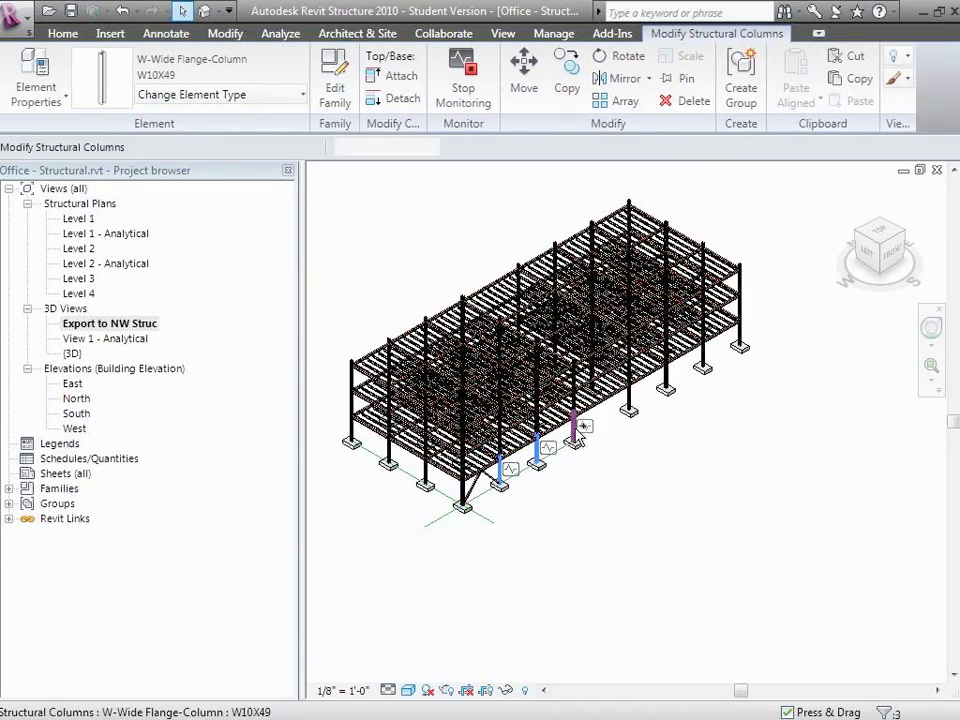
click(36, 88)
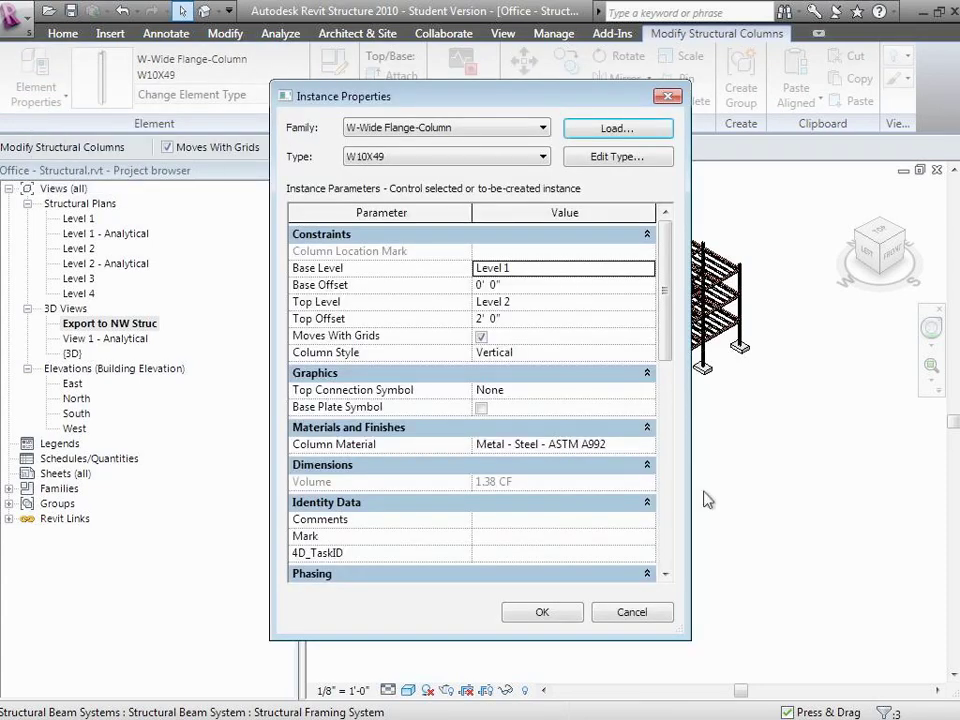
click(545, 553)
text(120)
click(541, 612)
click(525, 625)
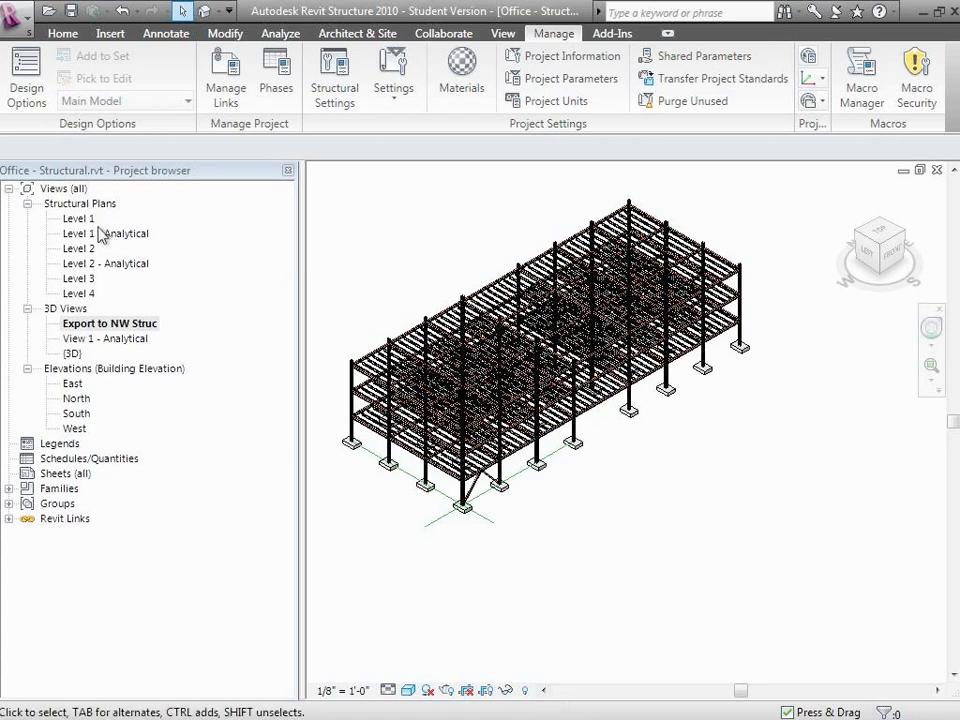
Step: Open the Level 1 structural plan and select only its Structural Foundations by filtering a selection around the whole building
double_click(86, 222)
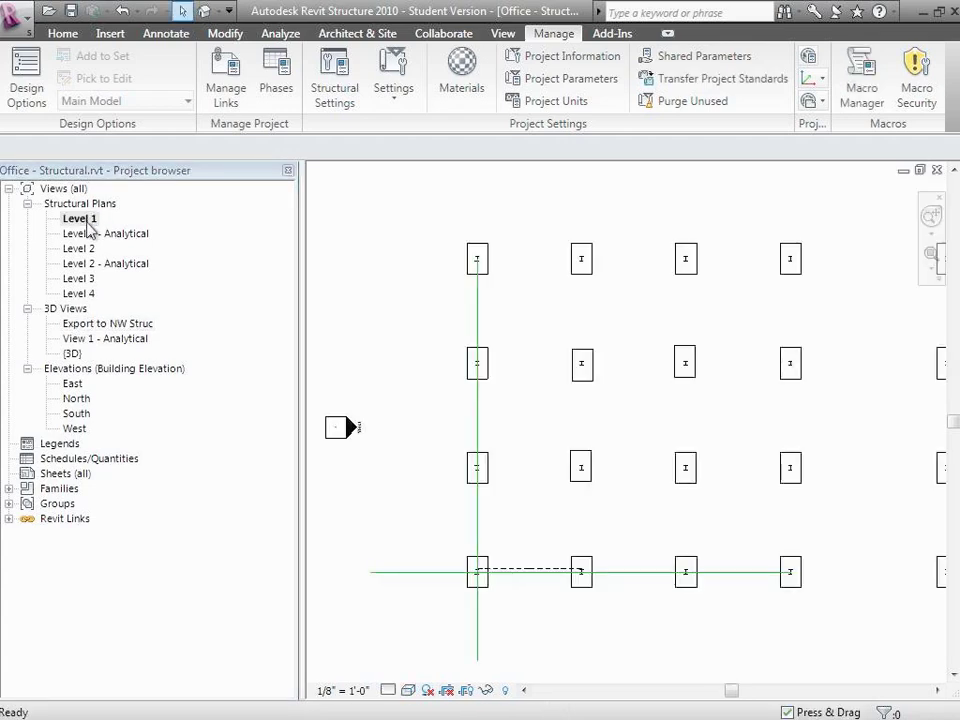
key(z)
key(f)
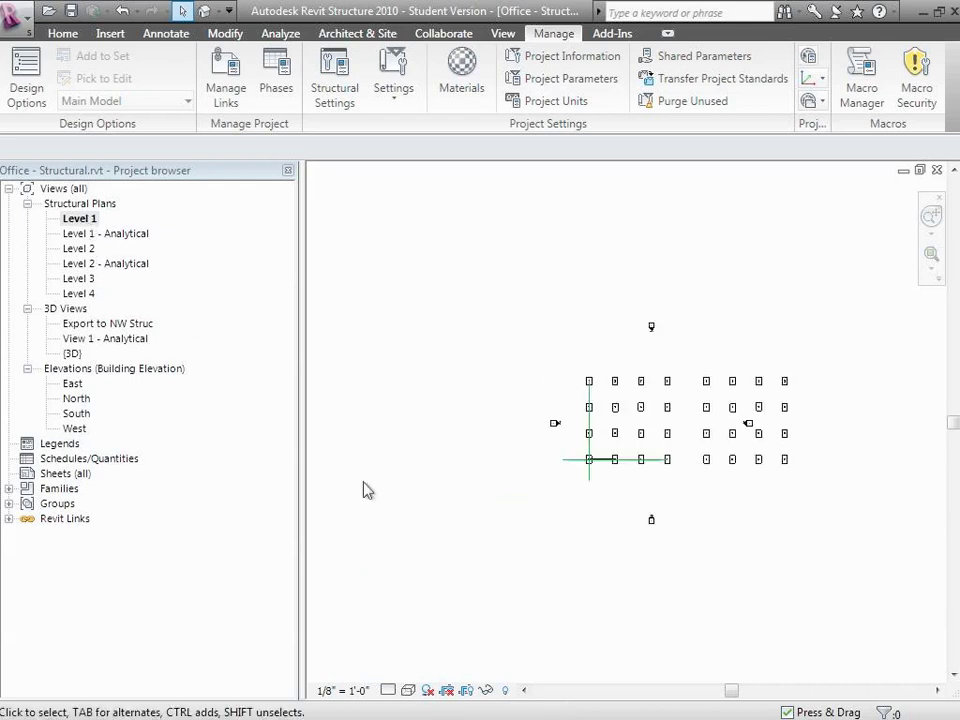
drag(569, 348, 821, 493)
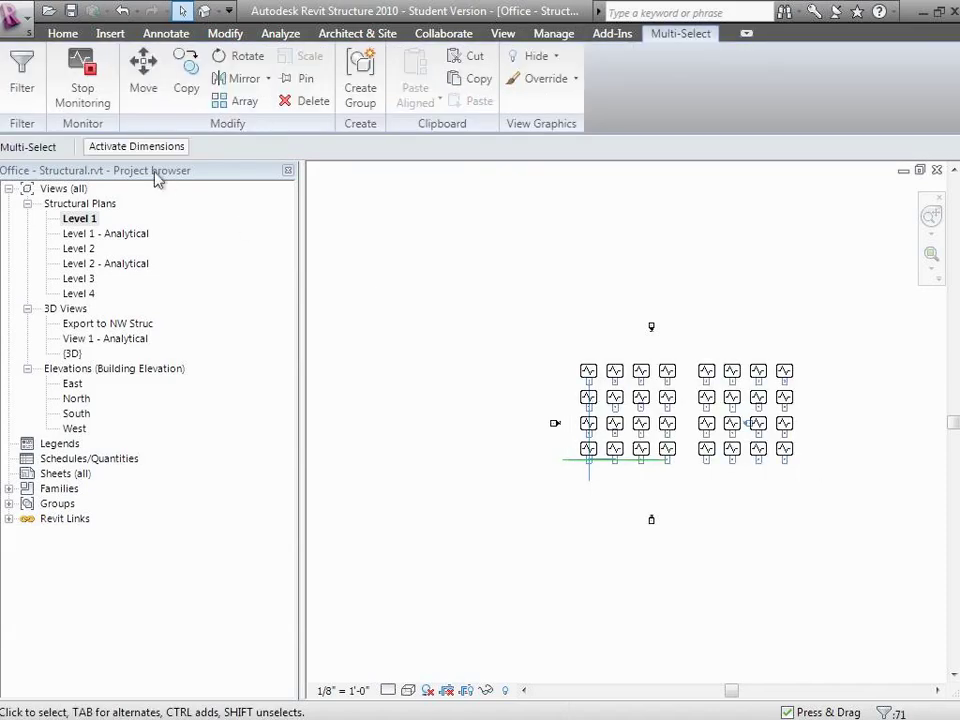
click(30, 98)
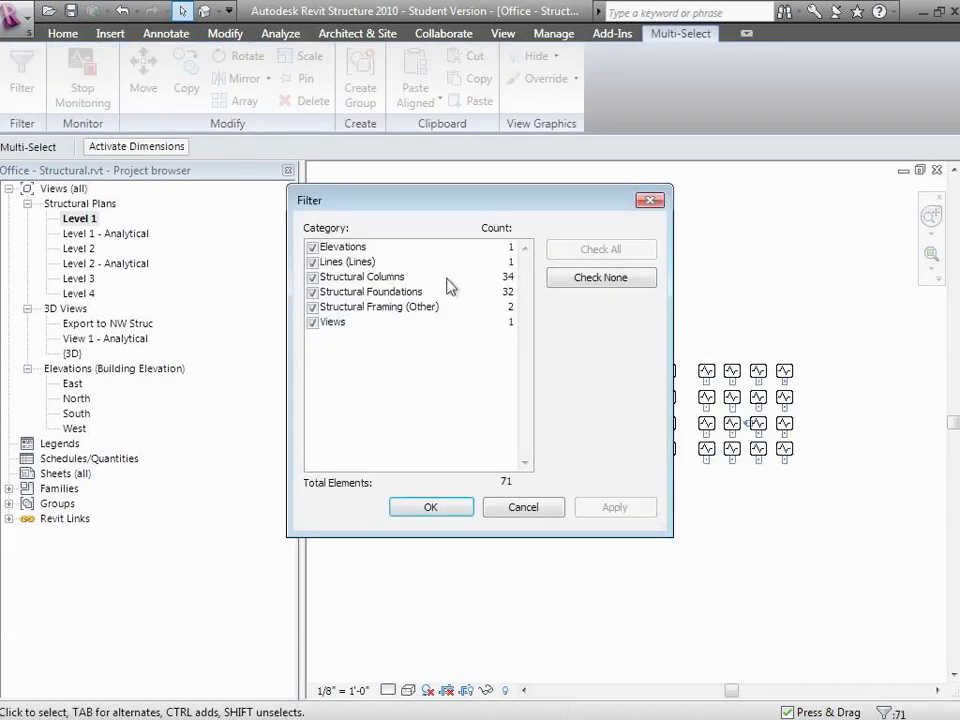
click(574, 280)
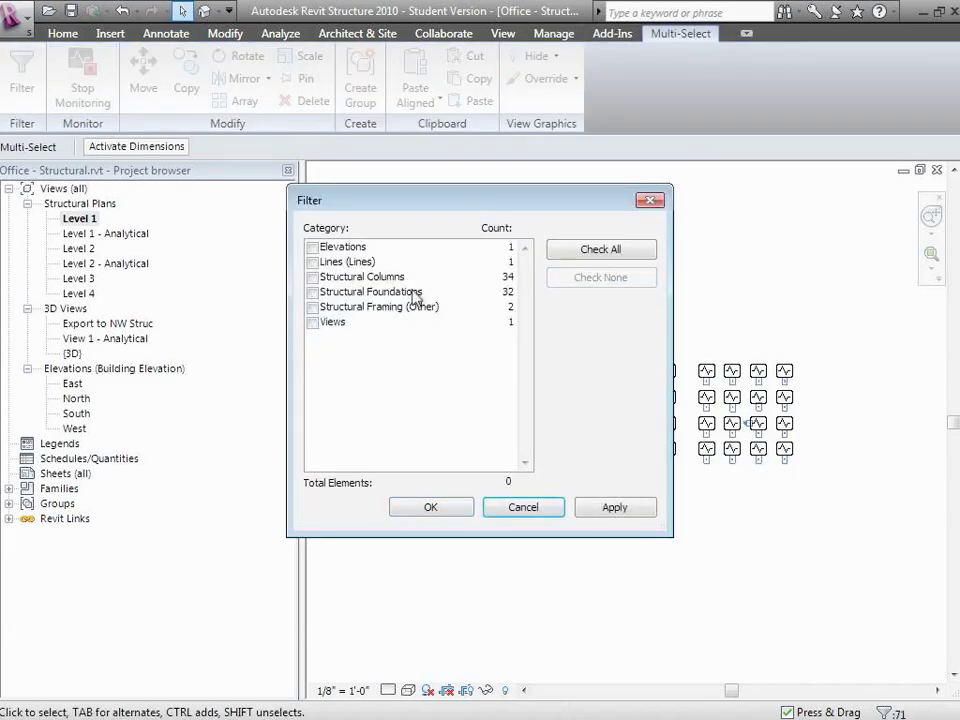
click(313, 292)
click(437, 510)
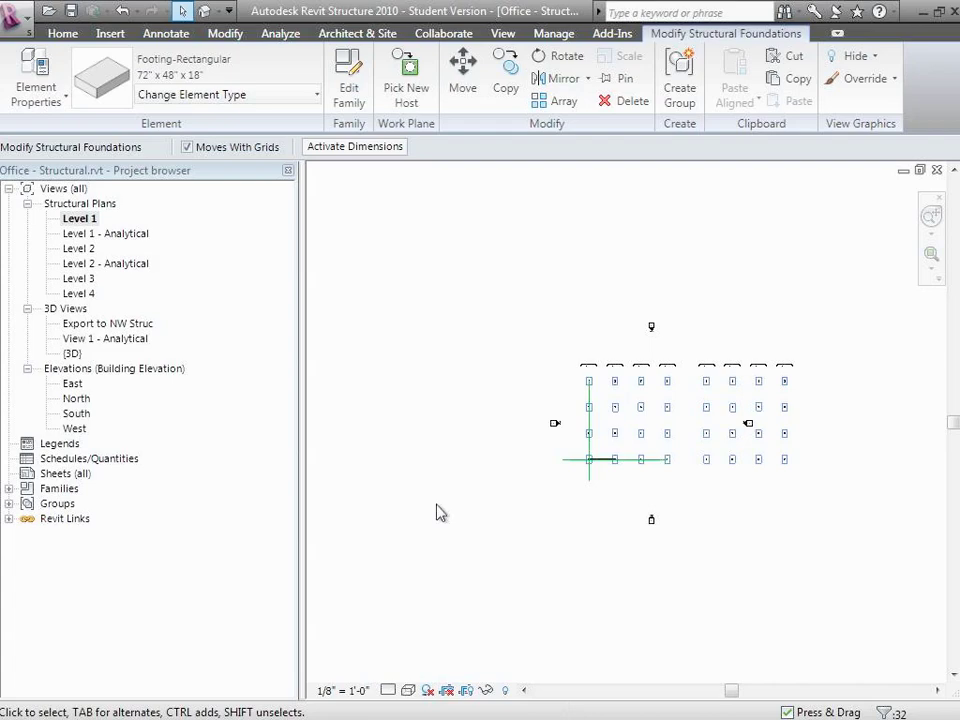
Step: Set 4D_TaskID to 110 for all selected footings and clear the selection
click(60, 100)
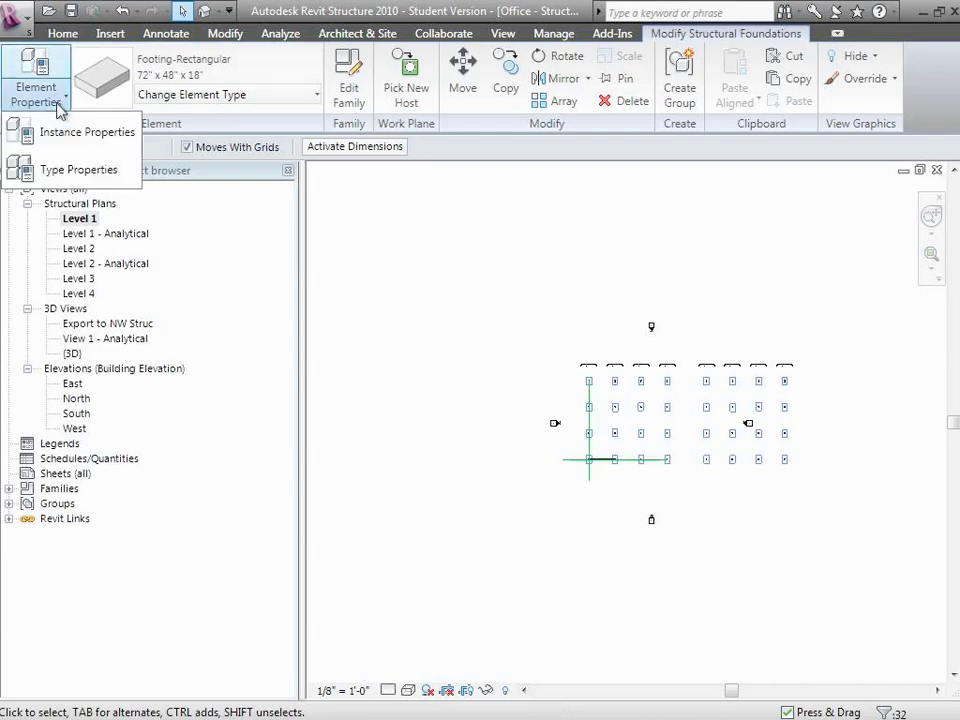
click(80, 131)
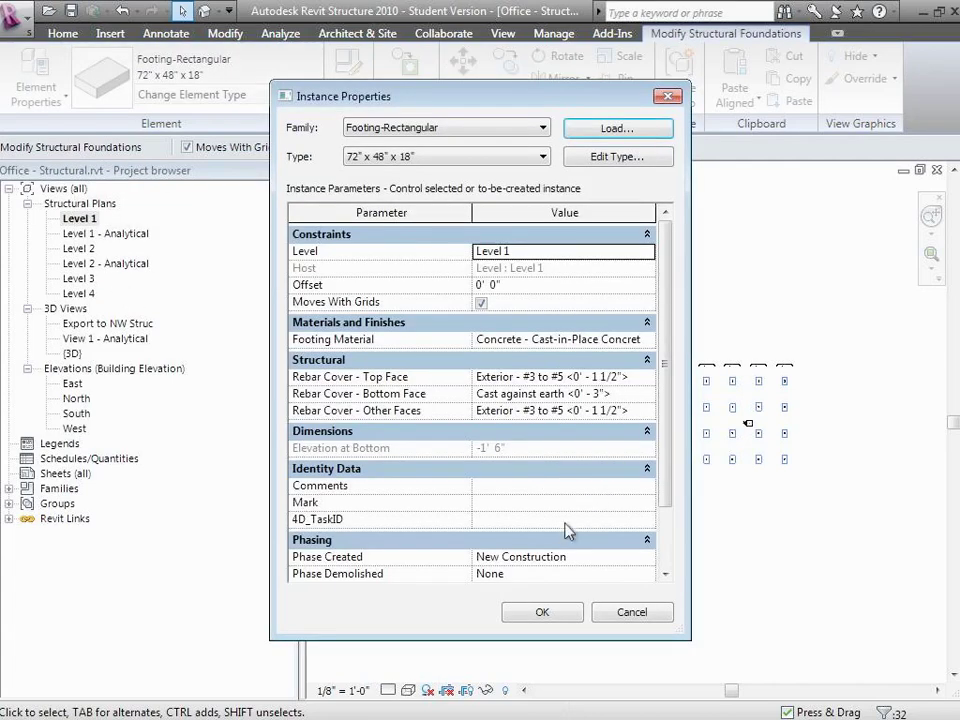
click(519, 519)
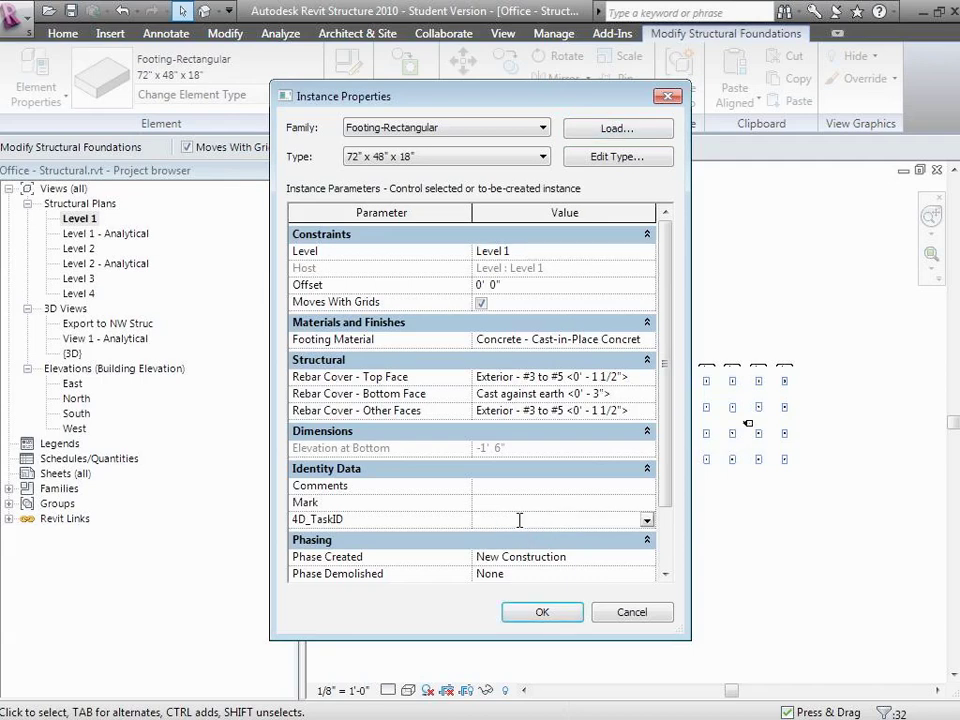
text(110)
click(556, 611)
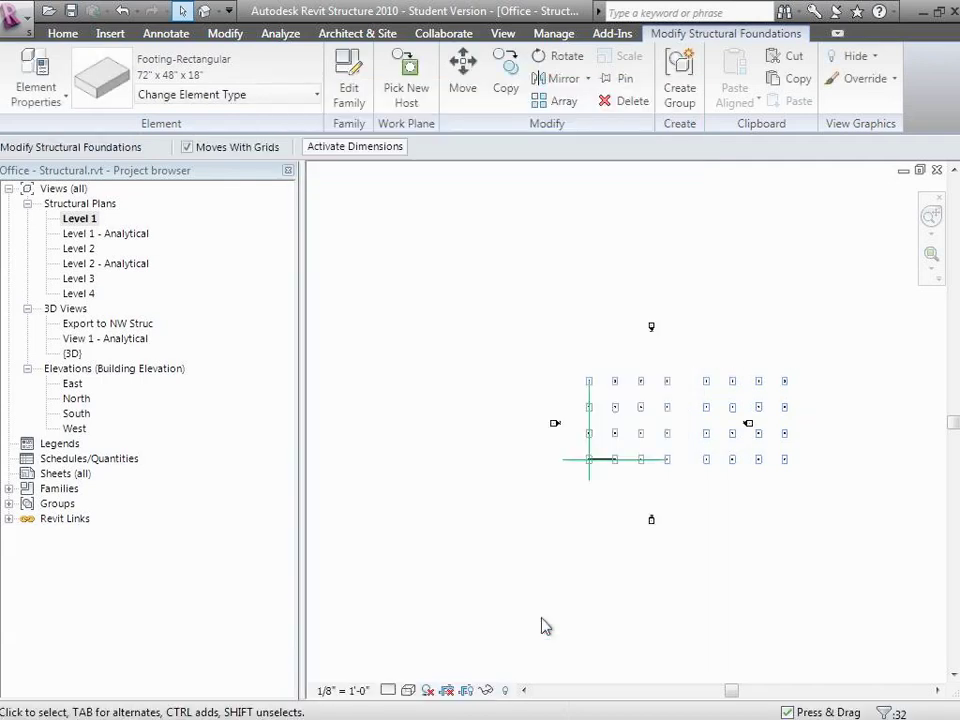
click(530, 610)
Step: Select the whole Level 1 plan again and filter the selection down to Structural Columns only
drag(552, 326, 816, 491)
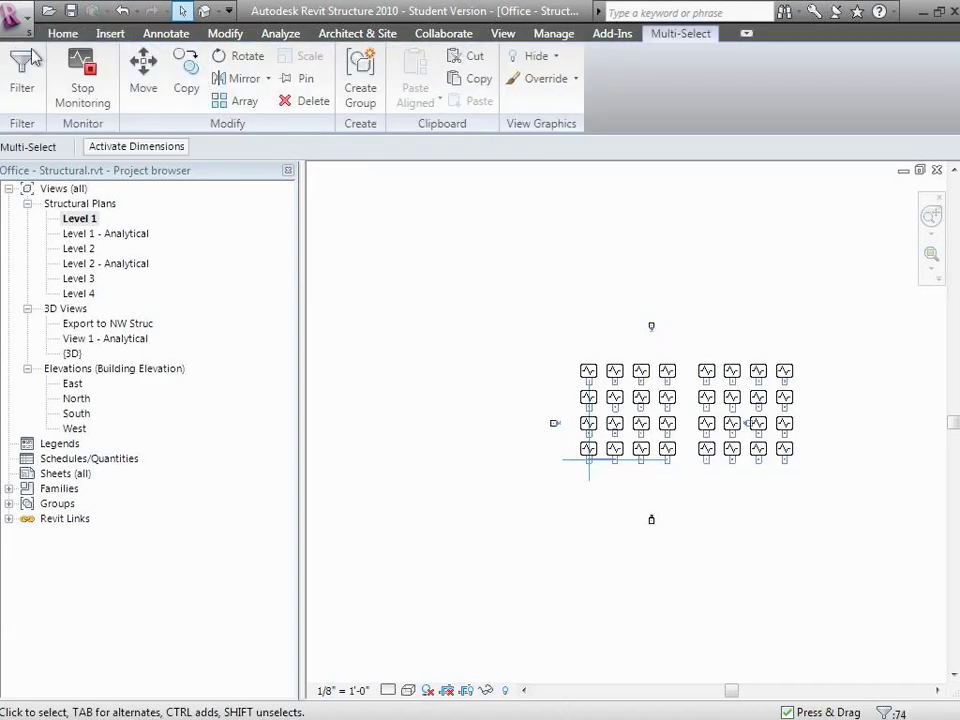
click(28, 65)
click(598, 279)
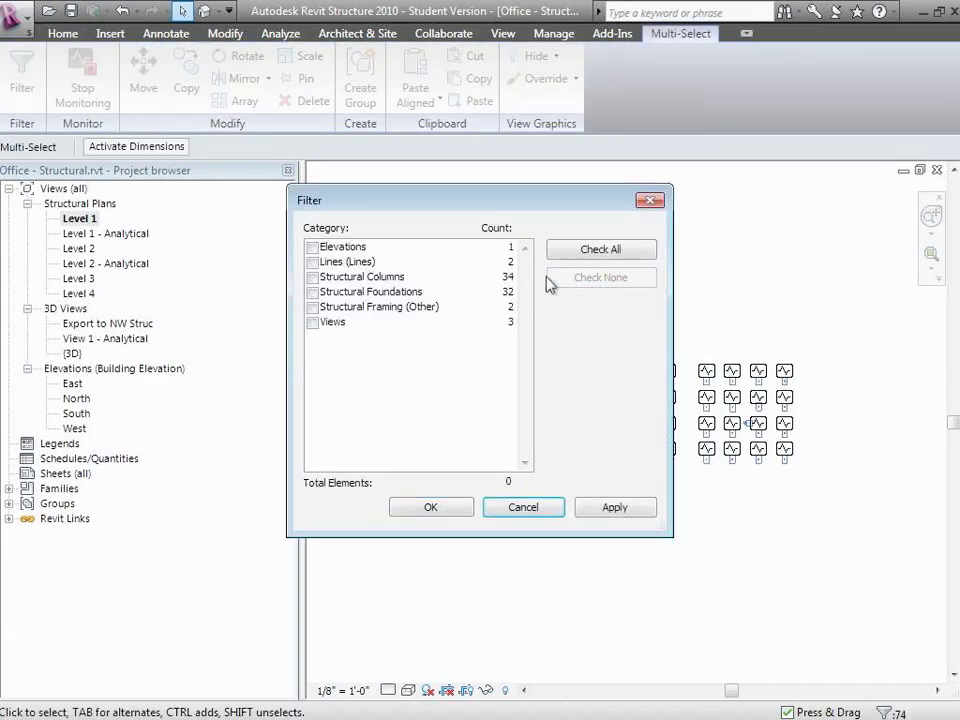
click(313, 292)
click(313, 292)
click(313, 277)
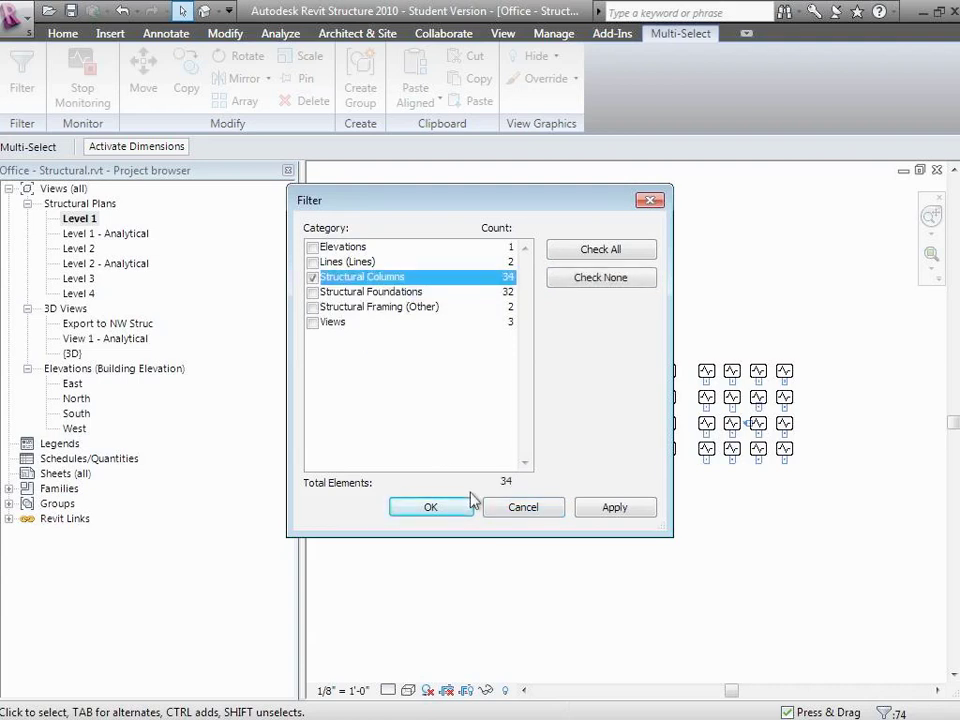
click(453, 509)
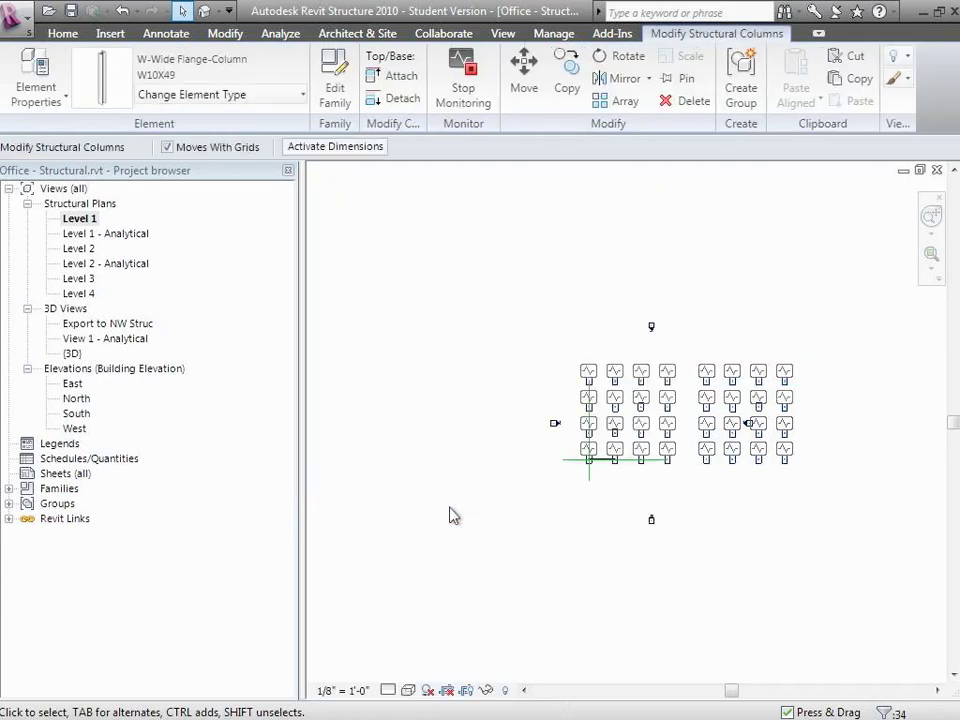
Step: Enter the 4D_TaskID for all selected Level 1 columns in their instance properties and clear the selection
click(40, 100)
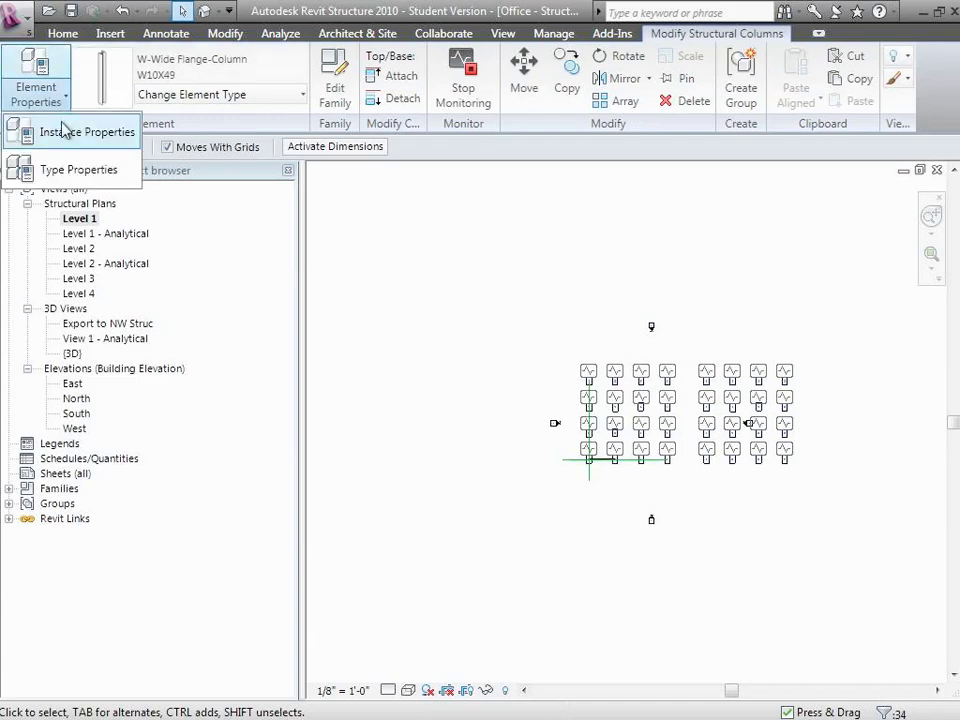
click(66, 135)
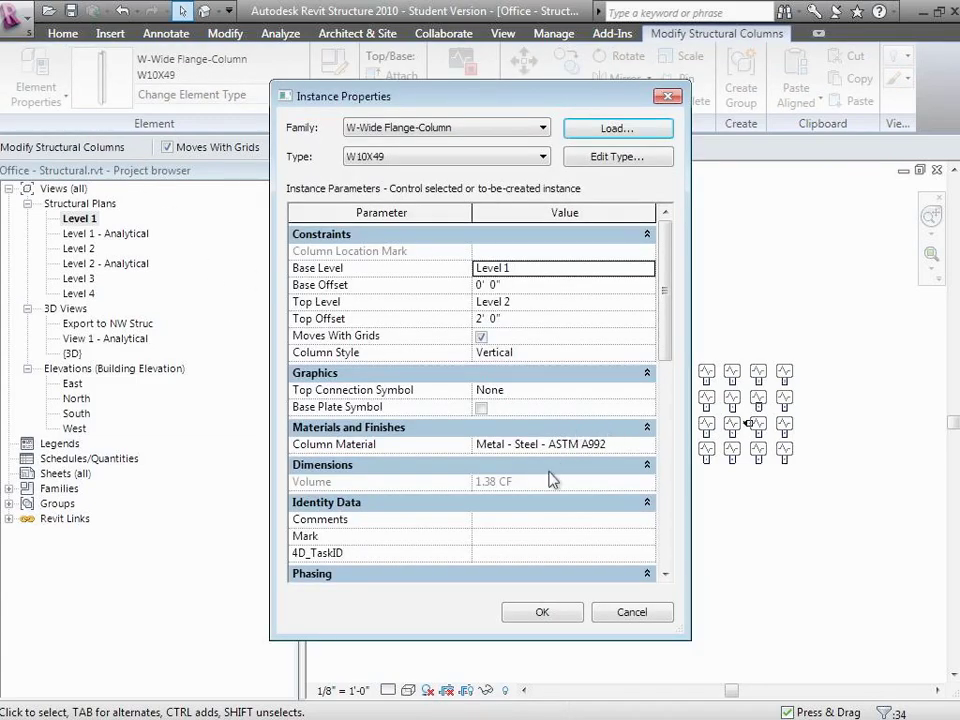
click(532, 553)
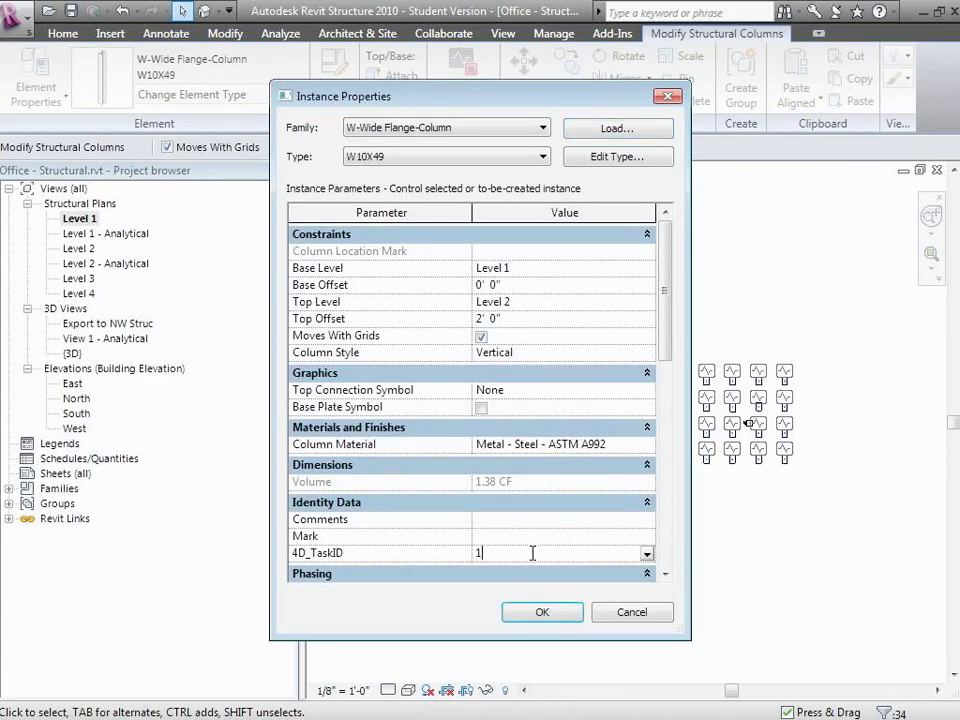
click(540, 612)
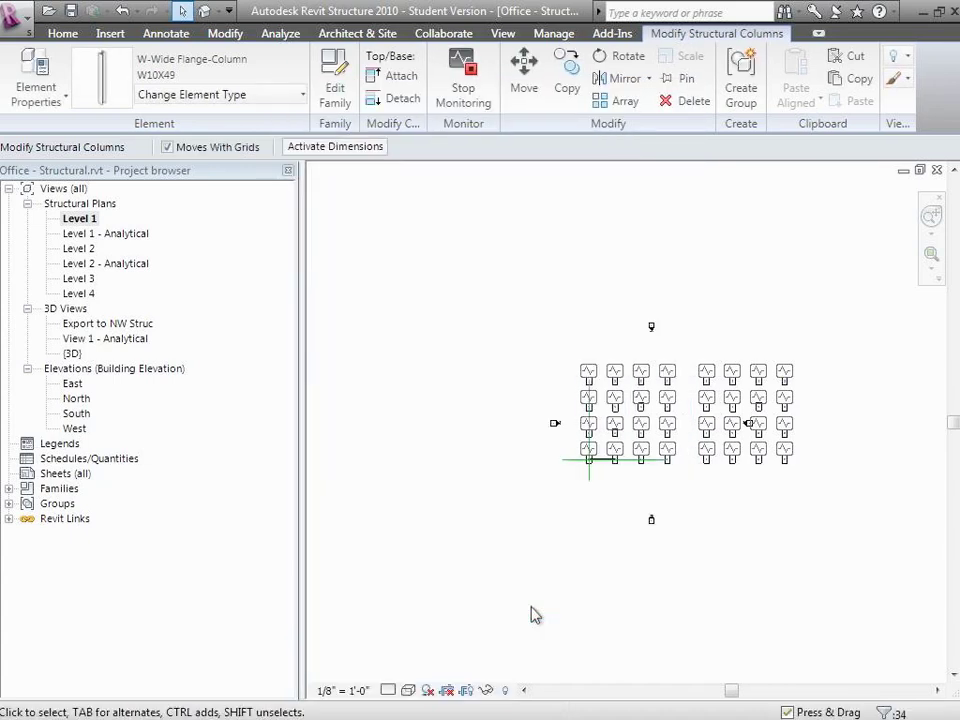
key(Escape)
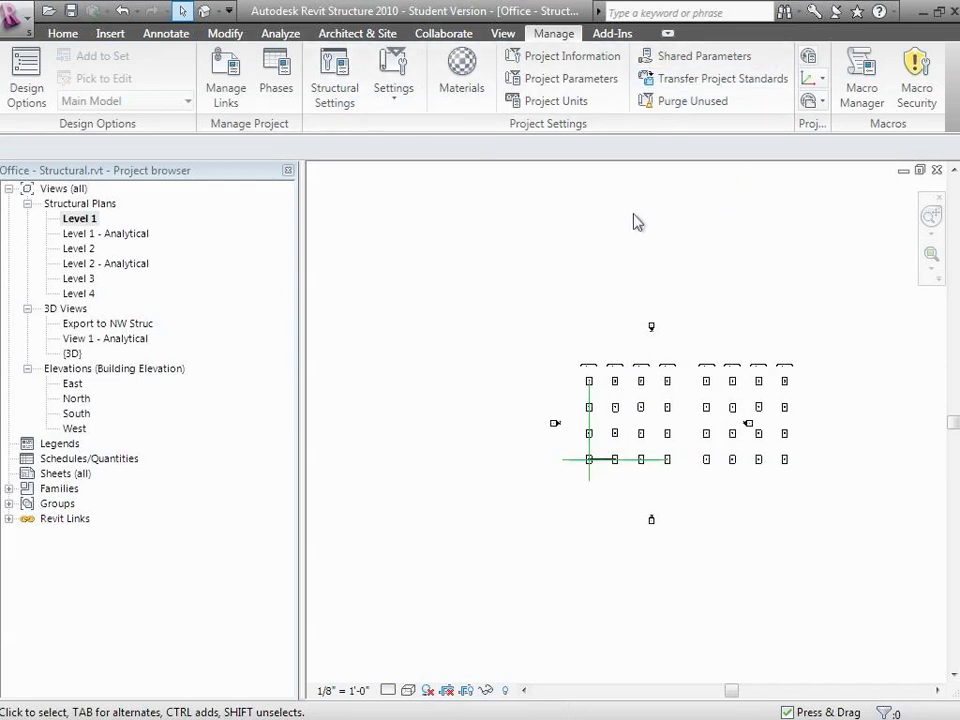
Step: Review the element categories offered by the selection filter for the Level 1 plan, then cancel and deselect everything
drag(516, 268, 806, 493)
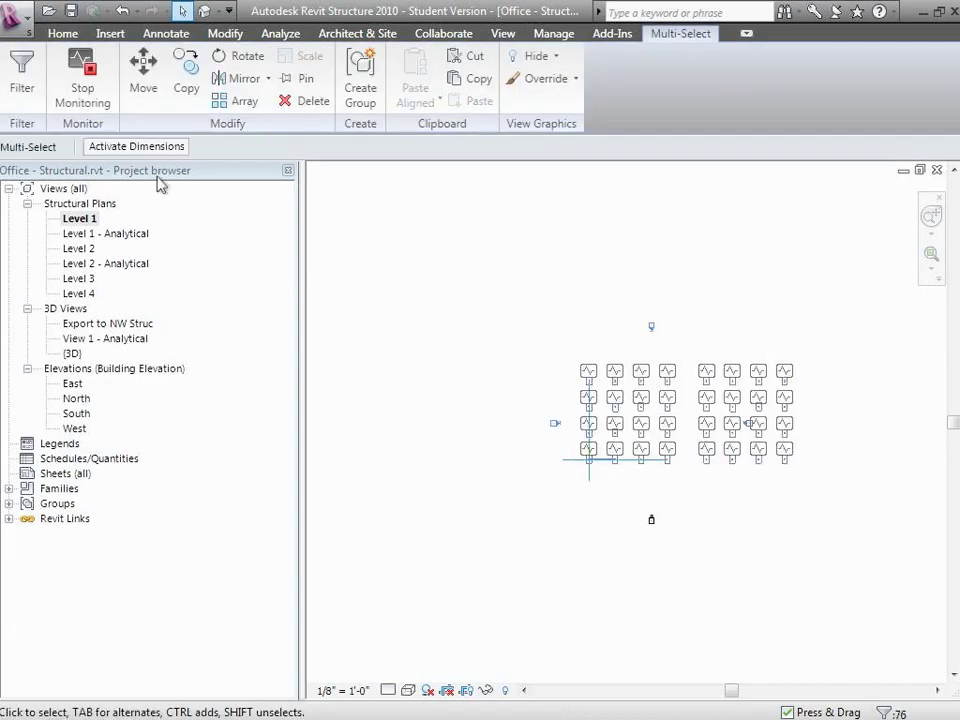
click(28, 88)
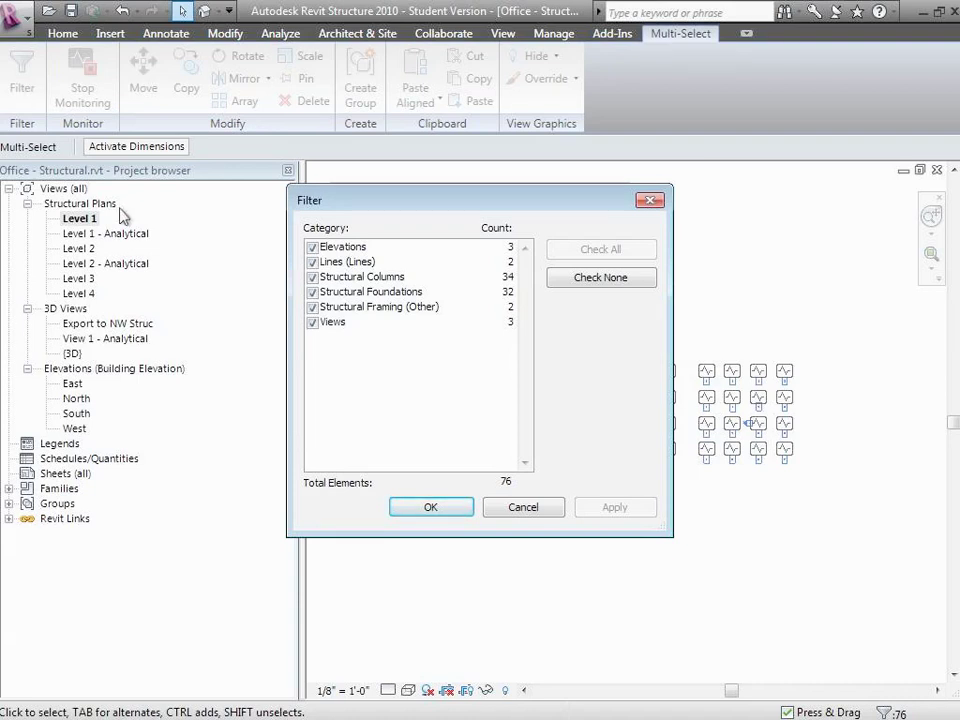
click(525, 509)
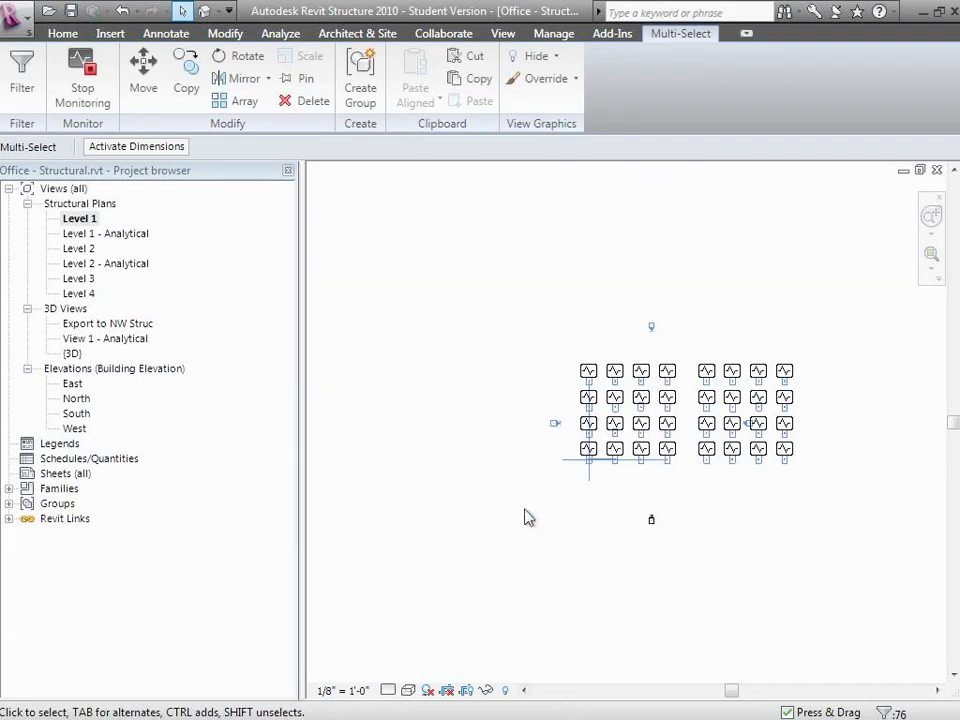
click(401, 364)
Step: Create a criteria-based view filter named W10 Columns from the Level 1 plan's Visibility/Graphic Overrides
key(v)
key(g)
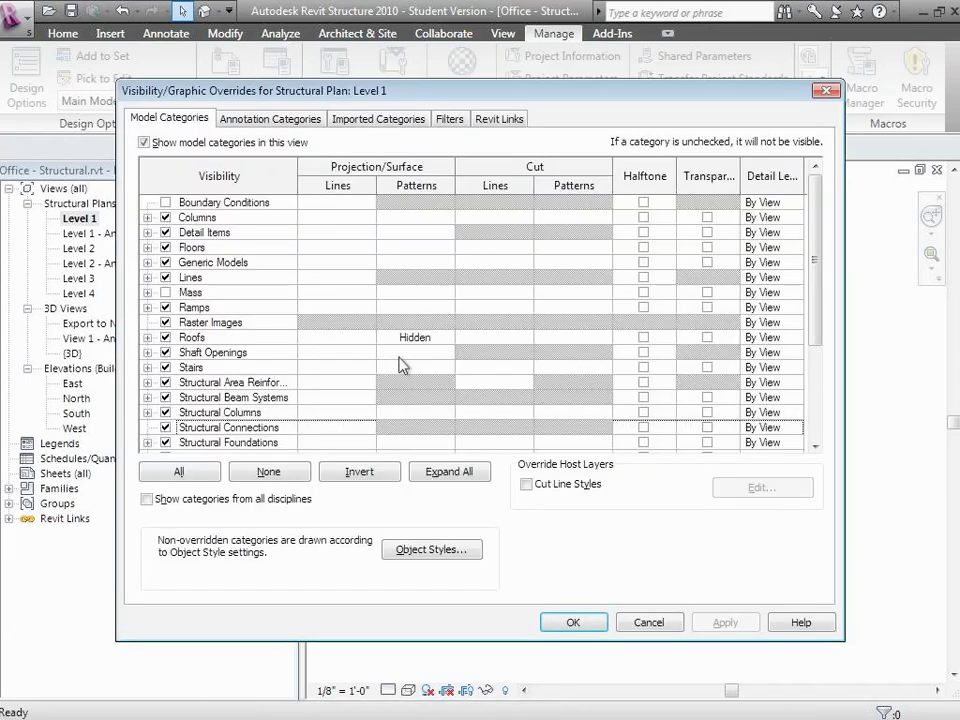
click(450, 120)
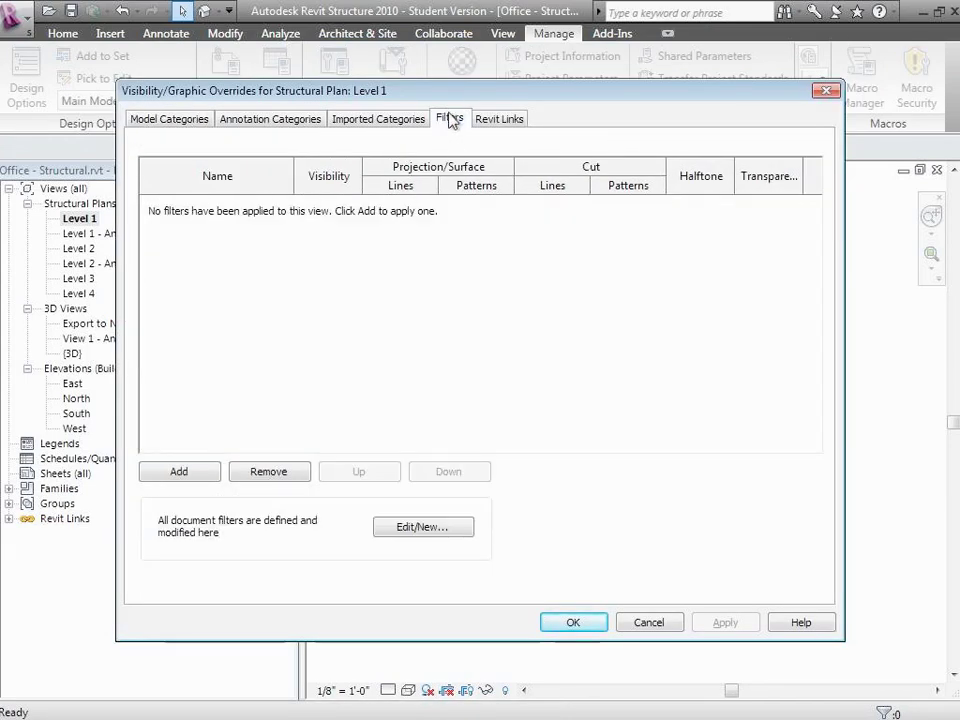
click(205, 476)
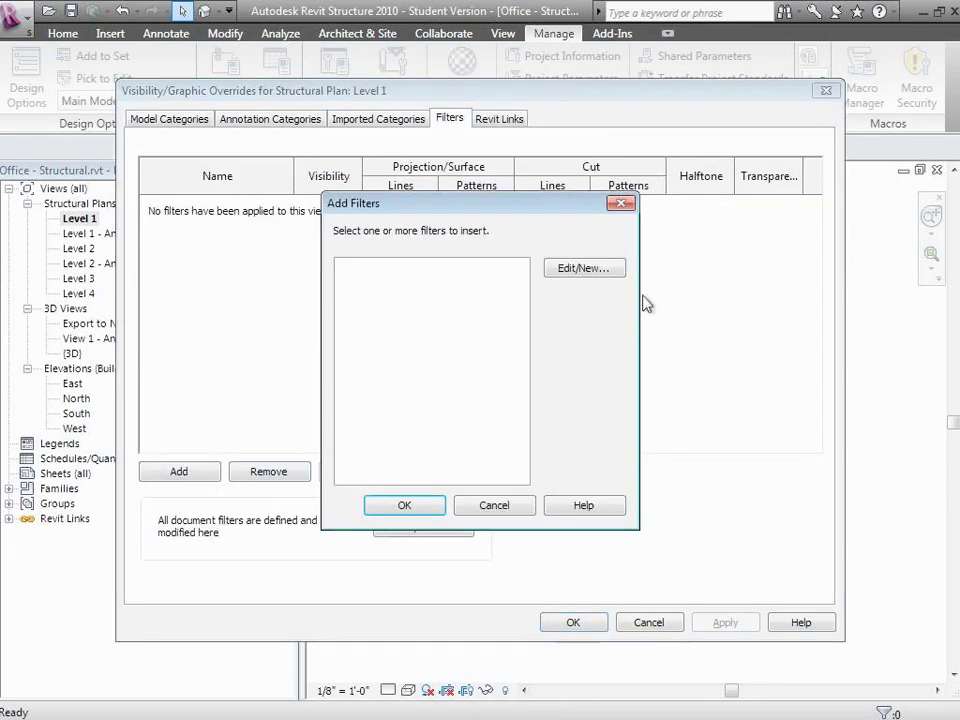
click(600, 272)
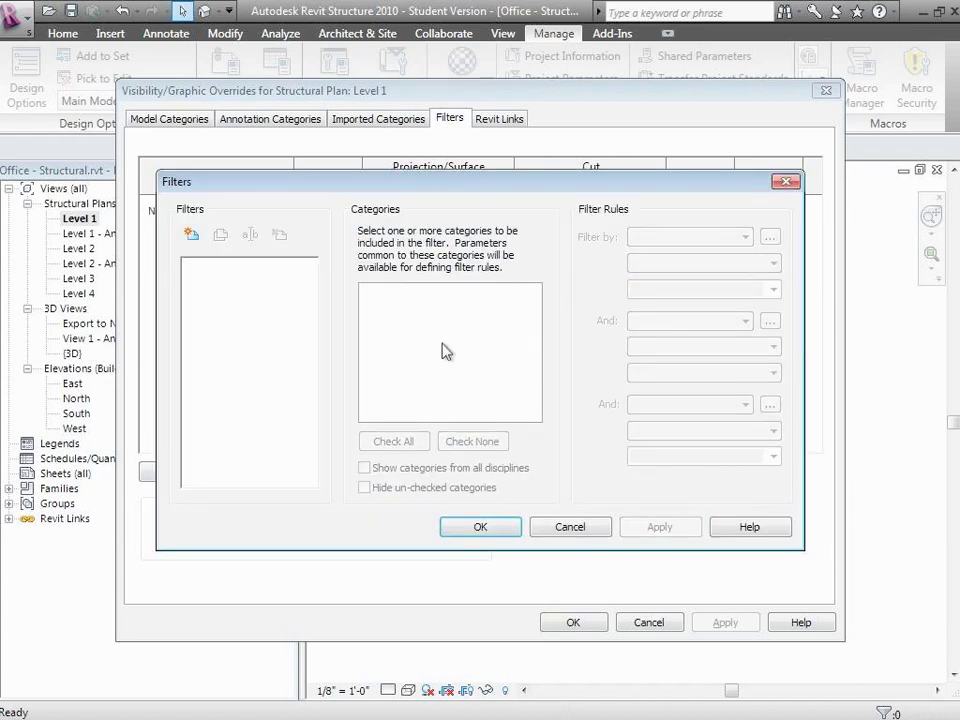
click(193, 237)
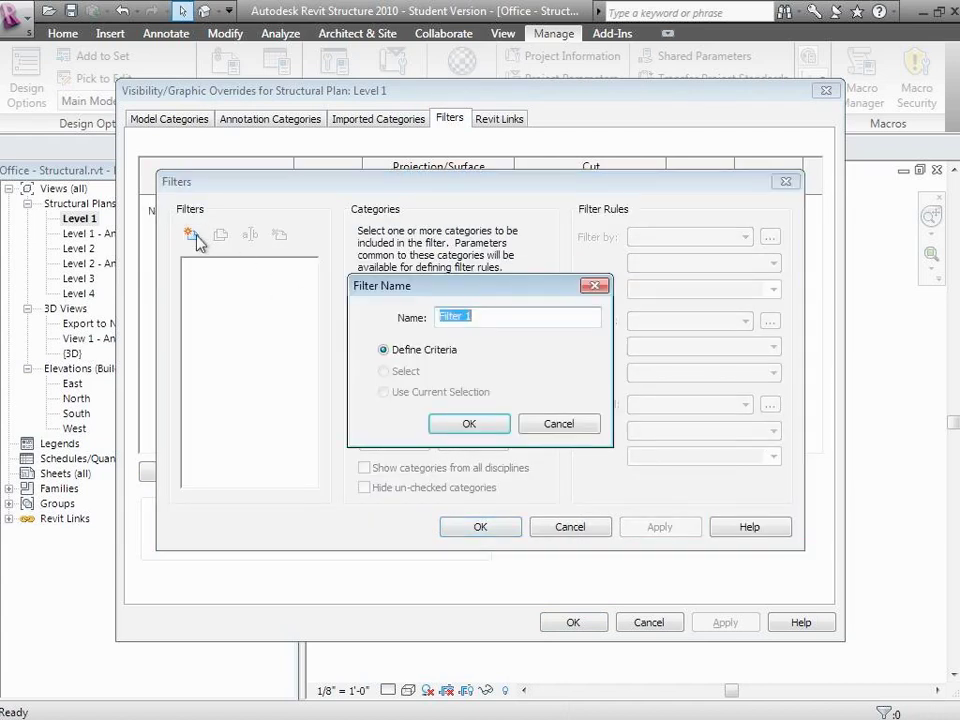
text(W10 C)
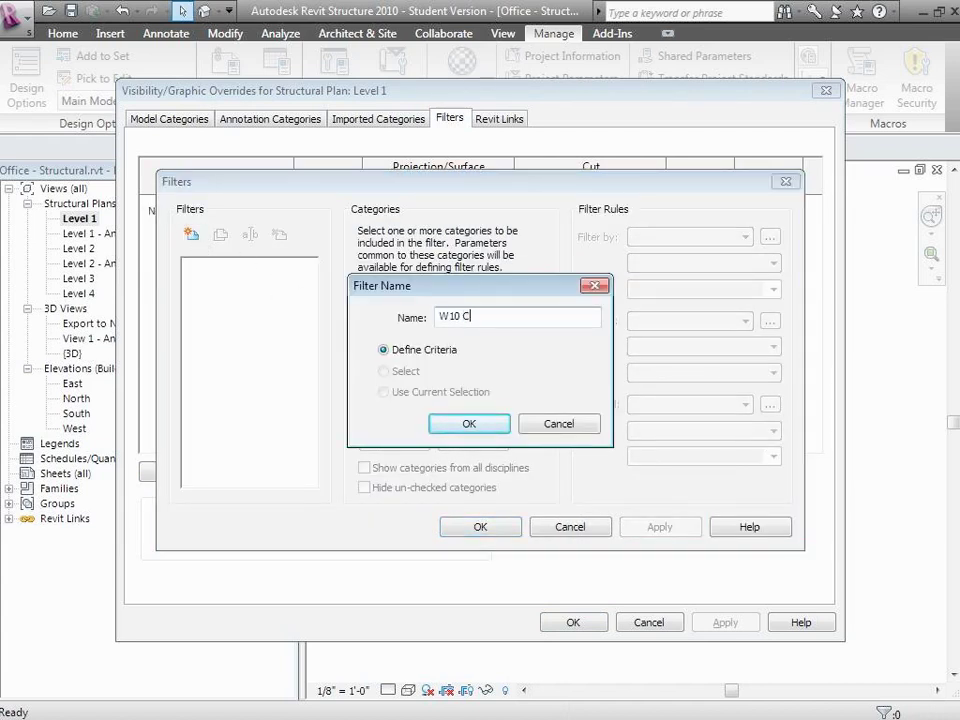
text(olumns)
click(437, 424)
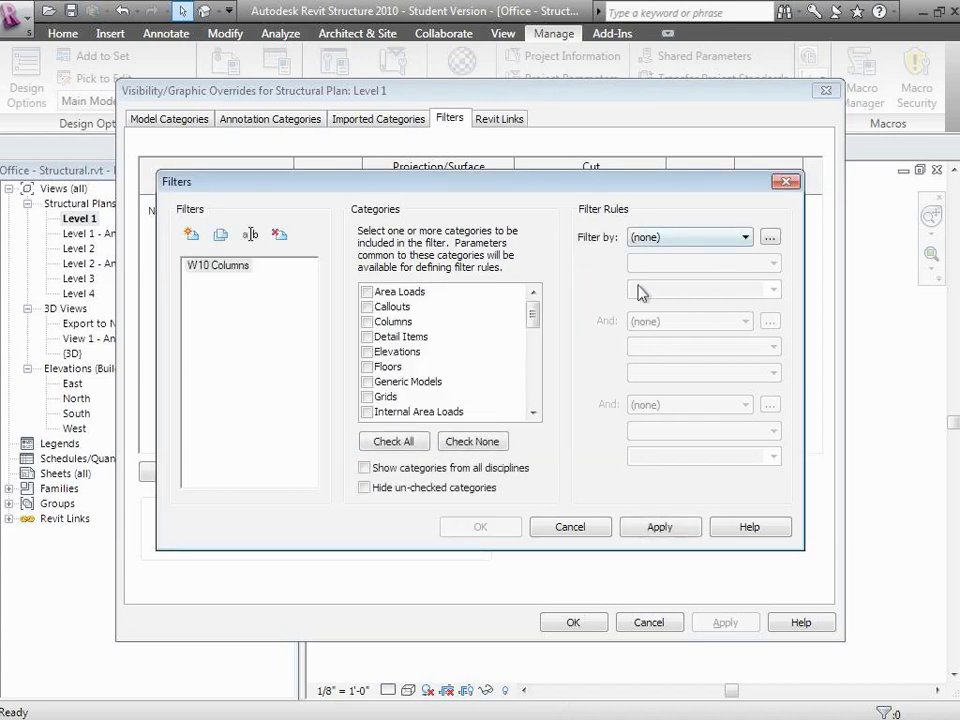
Step: Include Structural Columns in the W10 Columns filter, browse the parameters available for its rules, and cancel the view overrides
drag(534, 318, 538, 381)
click(367, 383)
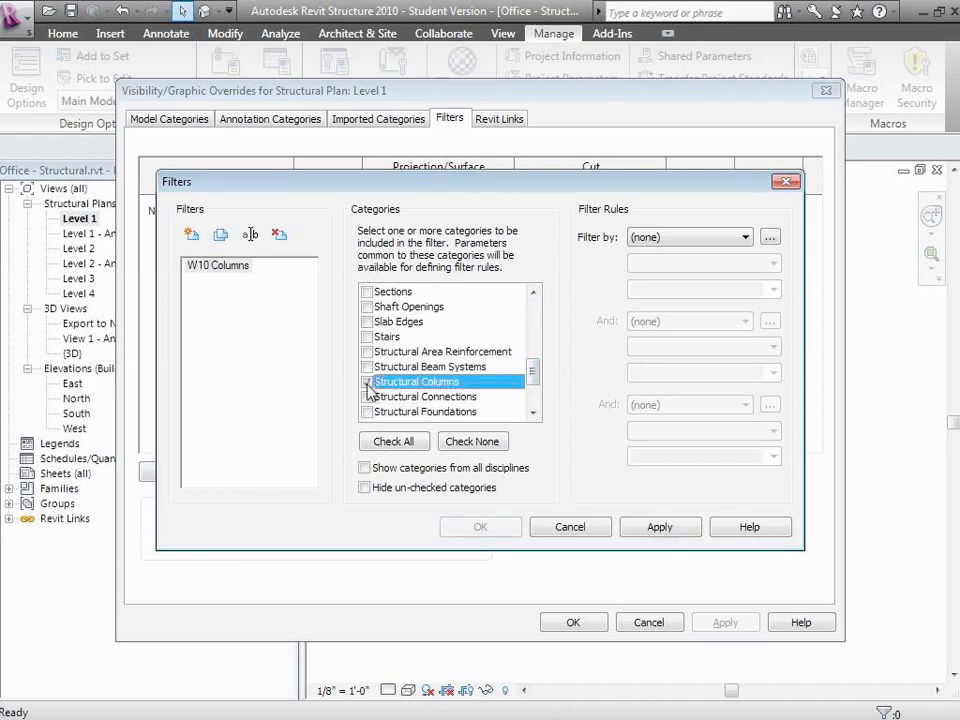
click(740, 243)
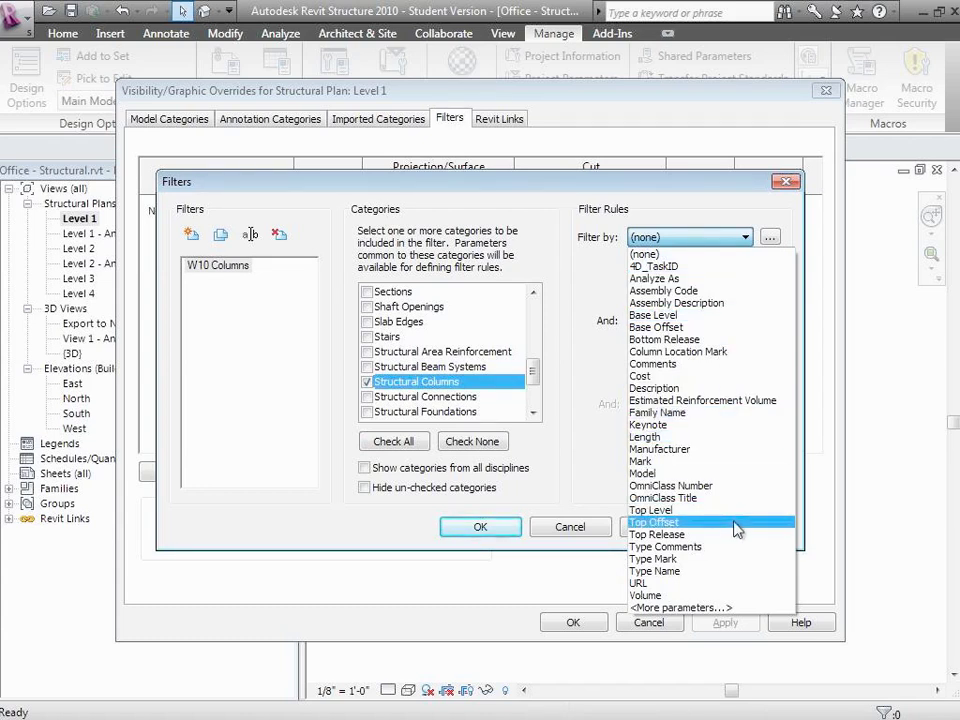
click(594, 535)
click(594, 536)
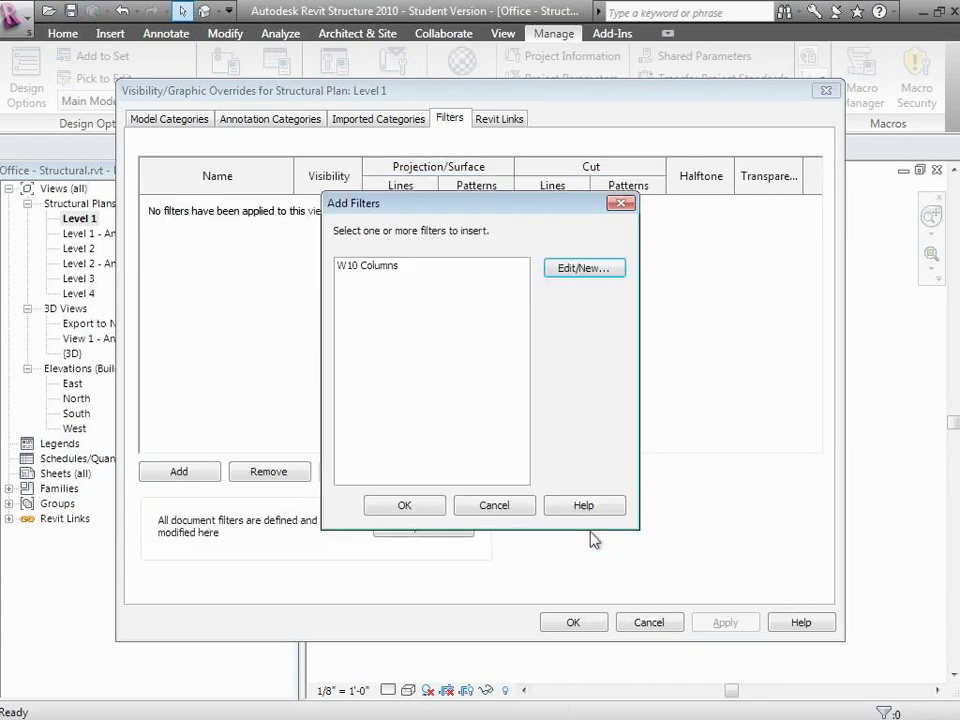
click(499, 512)
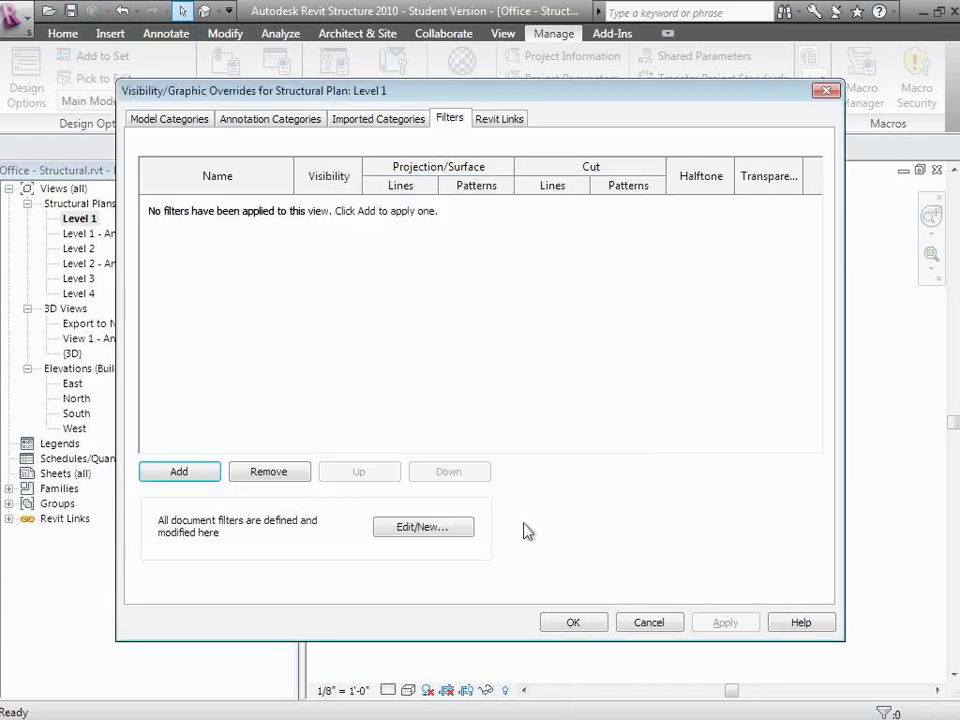
click(650, 622)
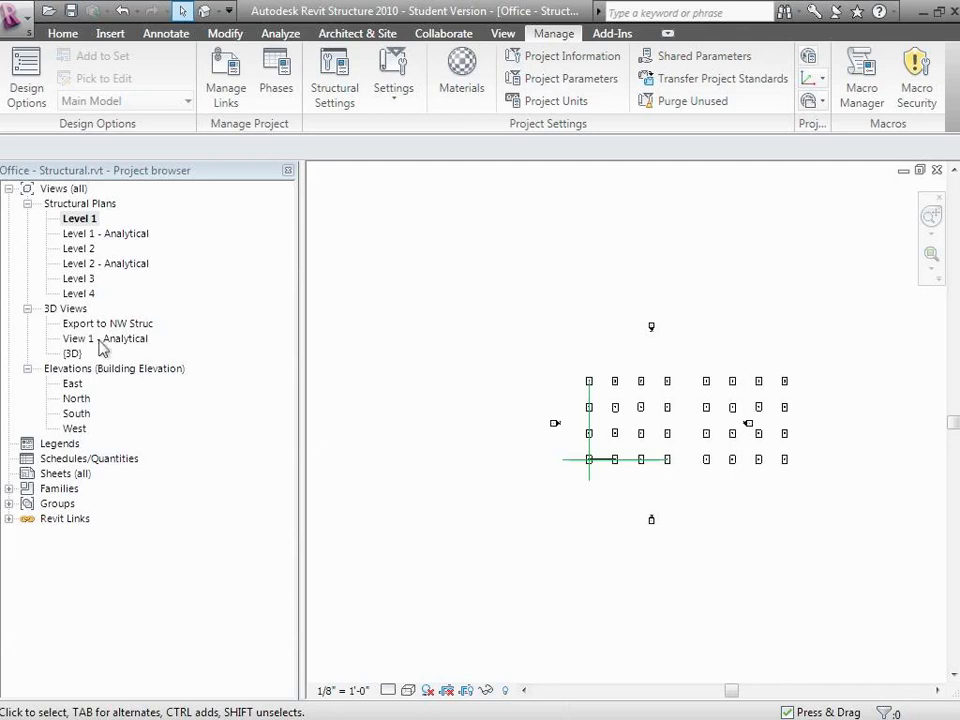
Step: Open the Level 2 structural plan, select the whole framing layout, and filter the selection to Structural Framing (Girder) only
double_click(92, 255)
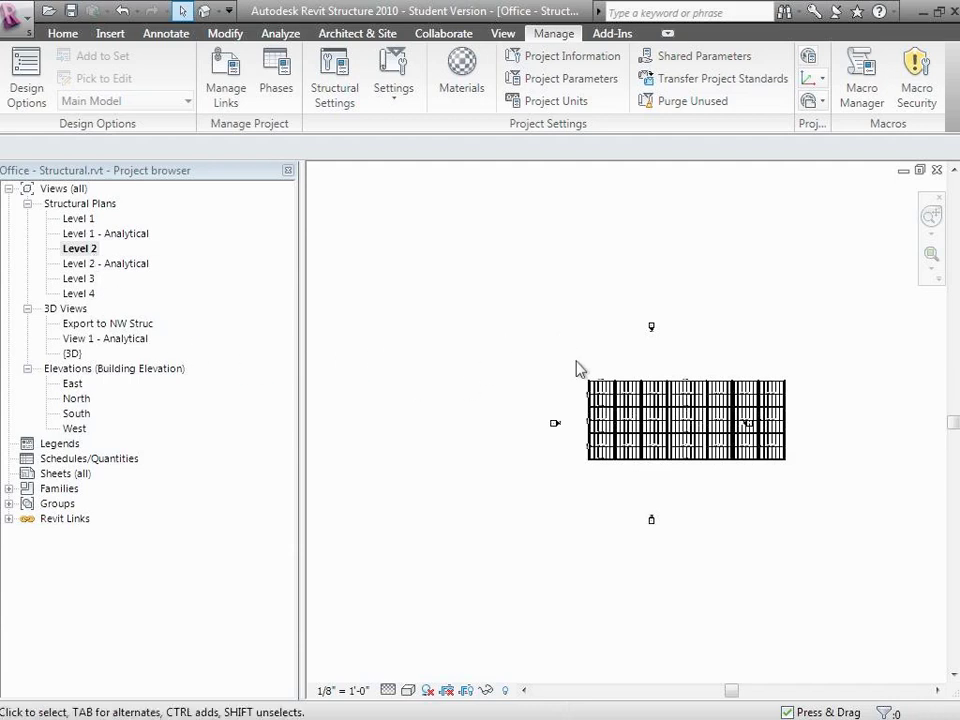
drag(576, 362, 806, 497)
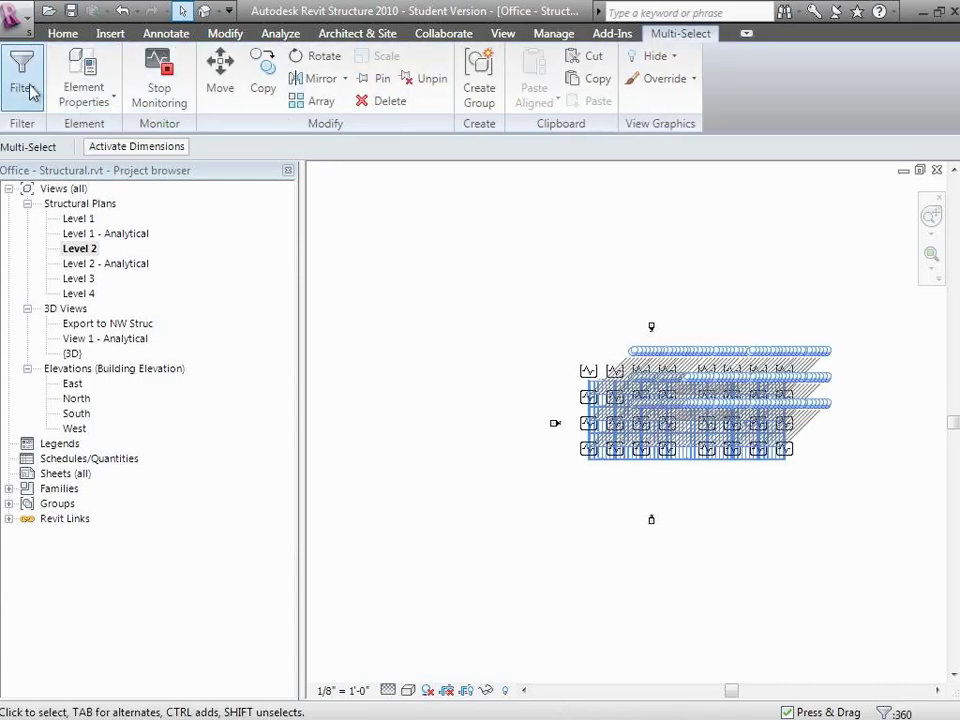
click(31, 92)
click(576, 283)
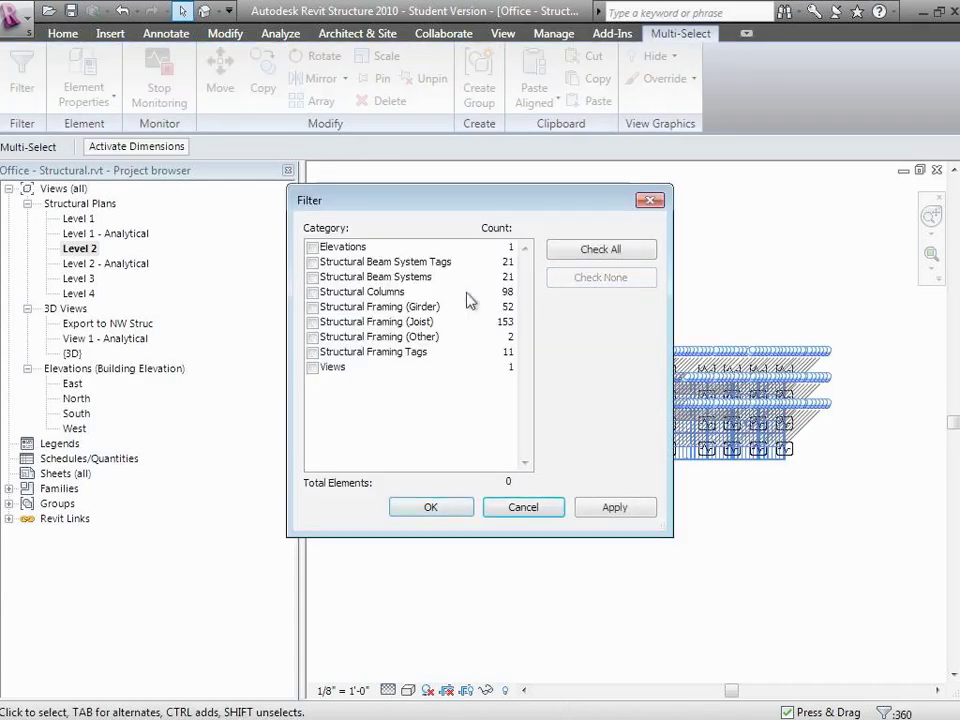
click(313, 307)
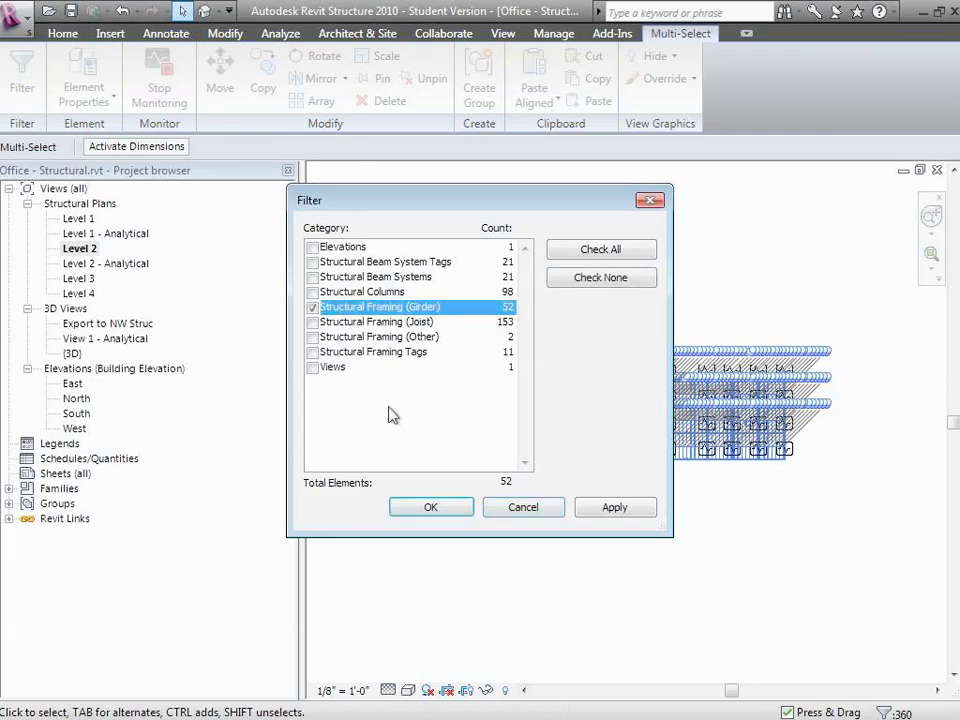
click(430, 507)
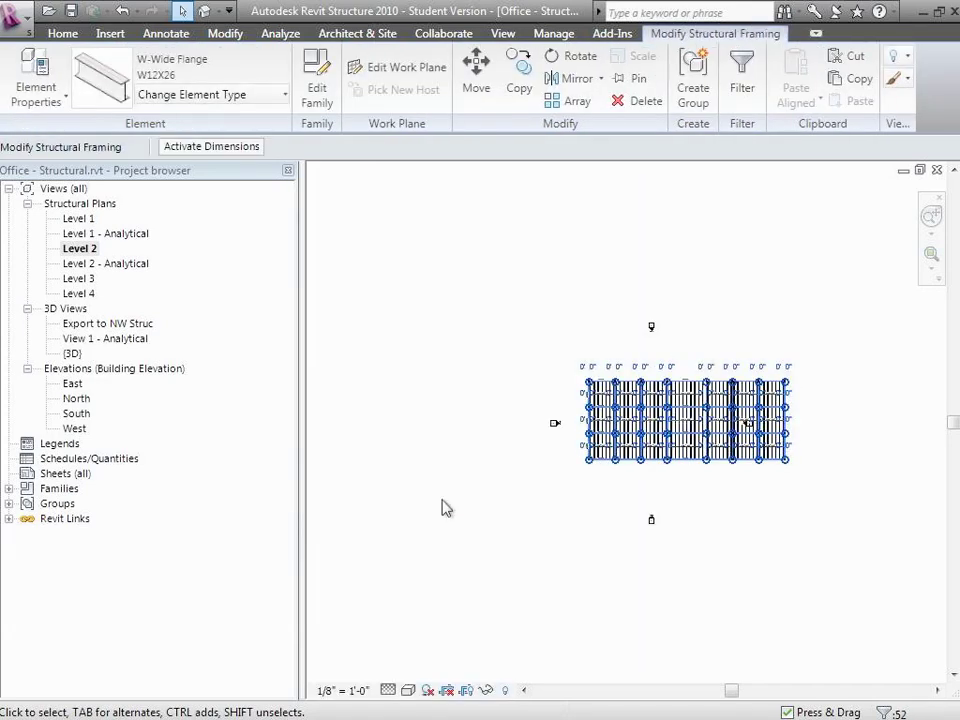
Step: Enter the 4D_TaskID for the selected Level 2 girders in their instance properties and clear the selection
click(931, 254)
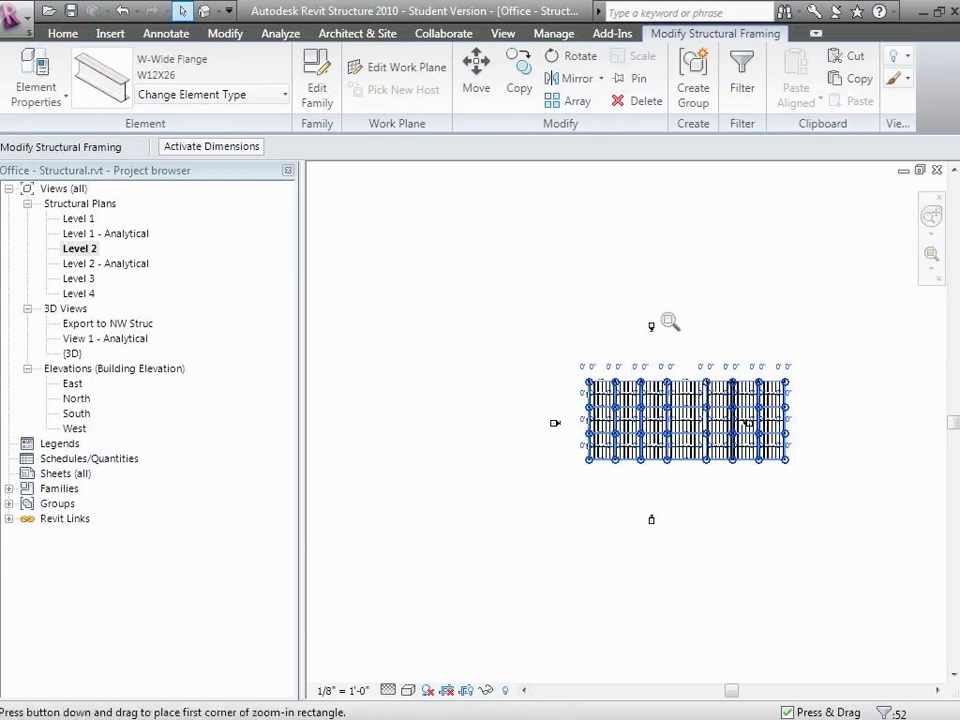
drag(555, 327, 801, 472)
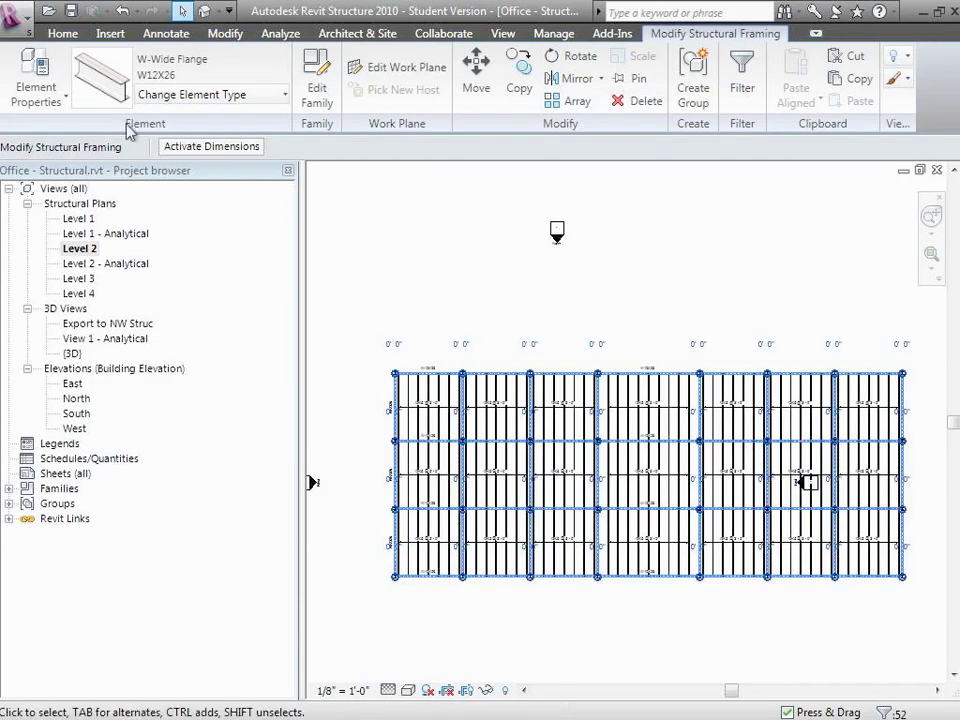
click(70, 98)
click(62, 132)
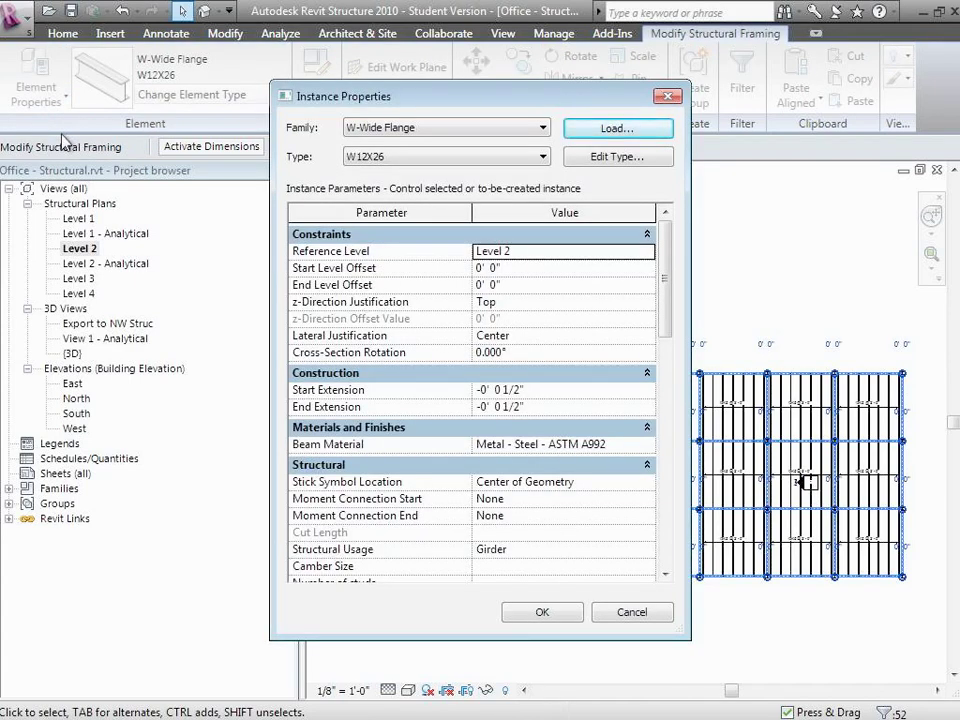
click(665, 574)
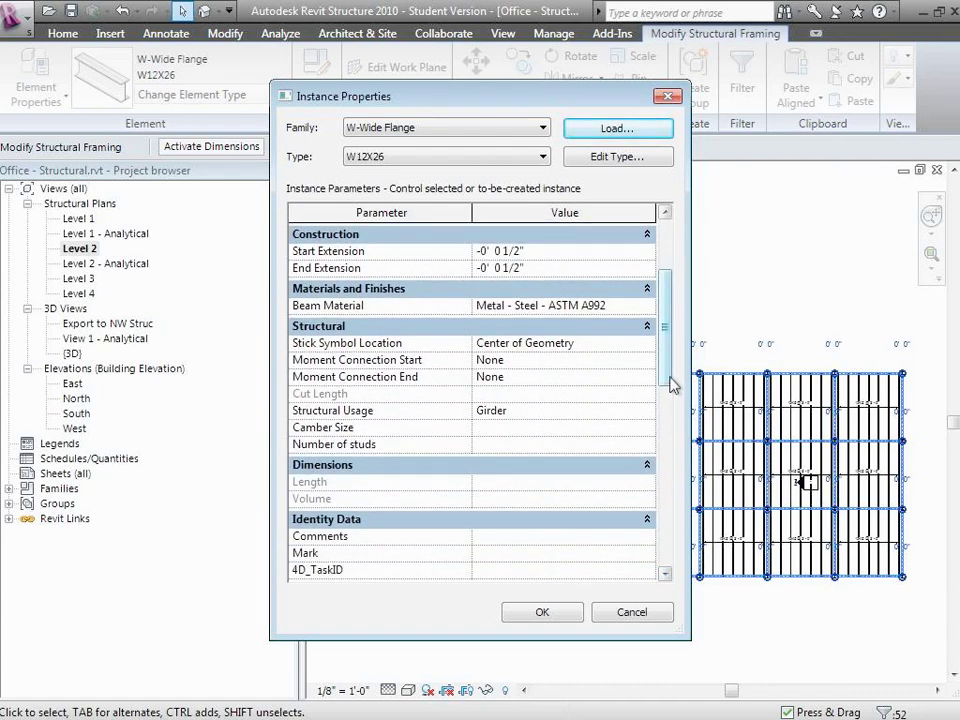
mouse_move(671, 381)
mouse_down()
mouse_move(668, 338)
mouse_move(666, 403)
mouse_up()
click(560, 516)
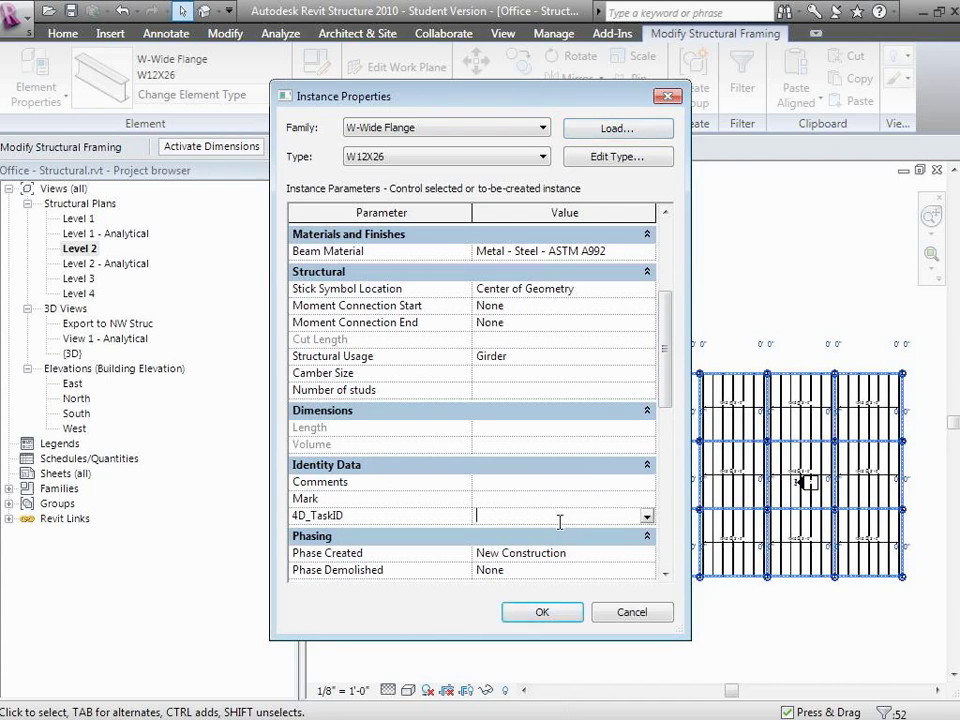
click(548, 615)
click(513, 657)
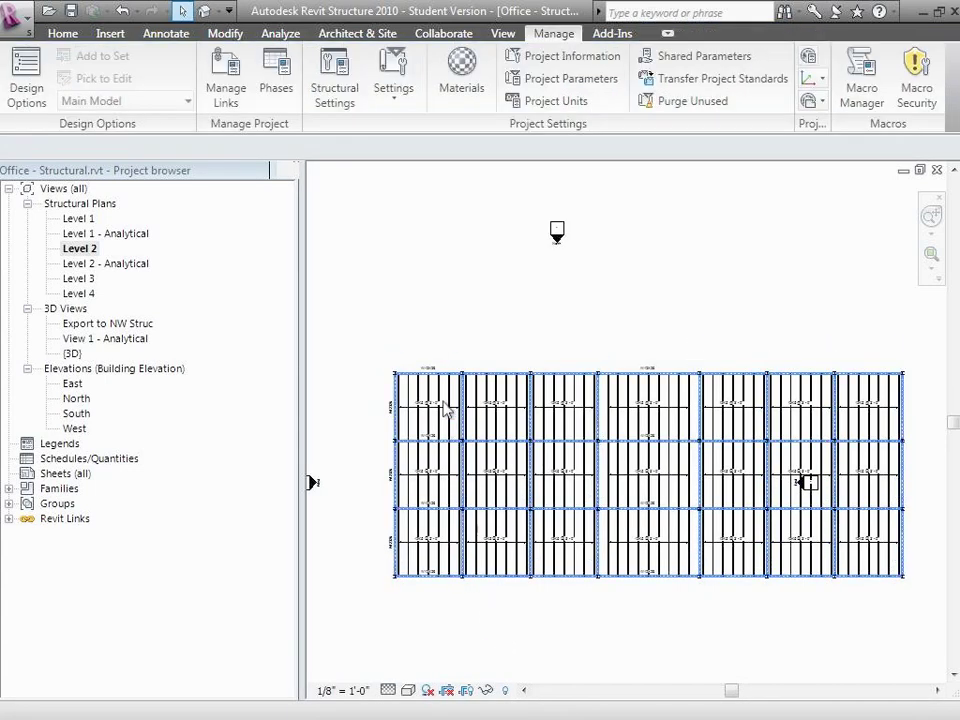
Step: Select the whole Level 2 framing layout again and filter the selection to Structural Framing (Joist) only
drag(378, 326, 918, 618)
click(34, 72)
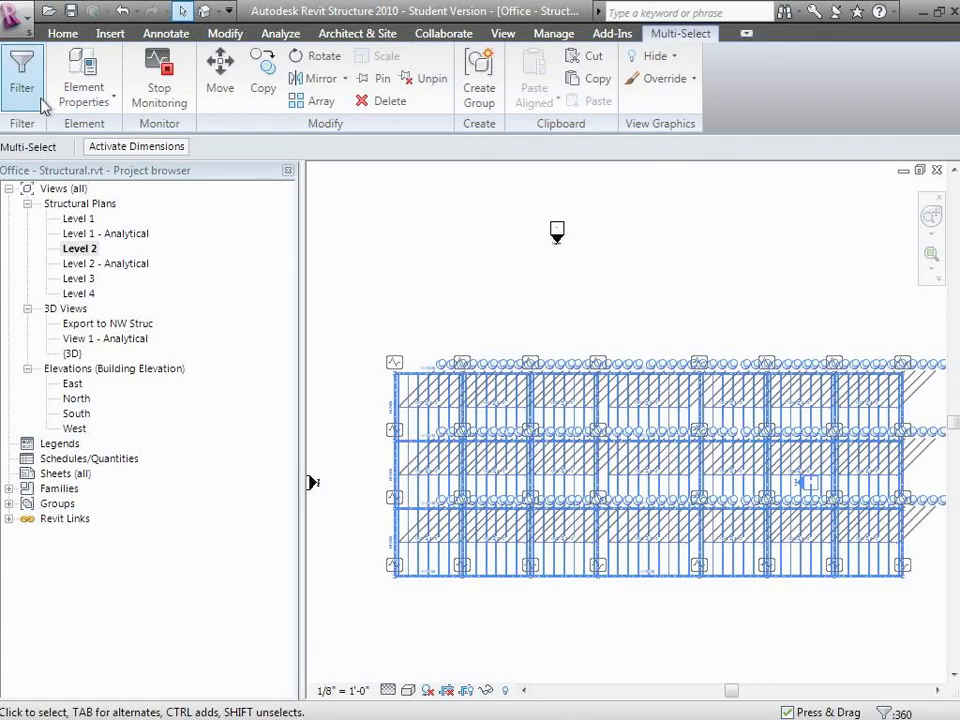
click(582, 280)
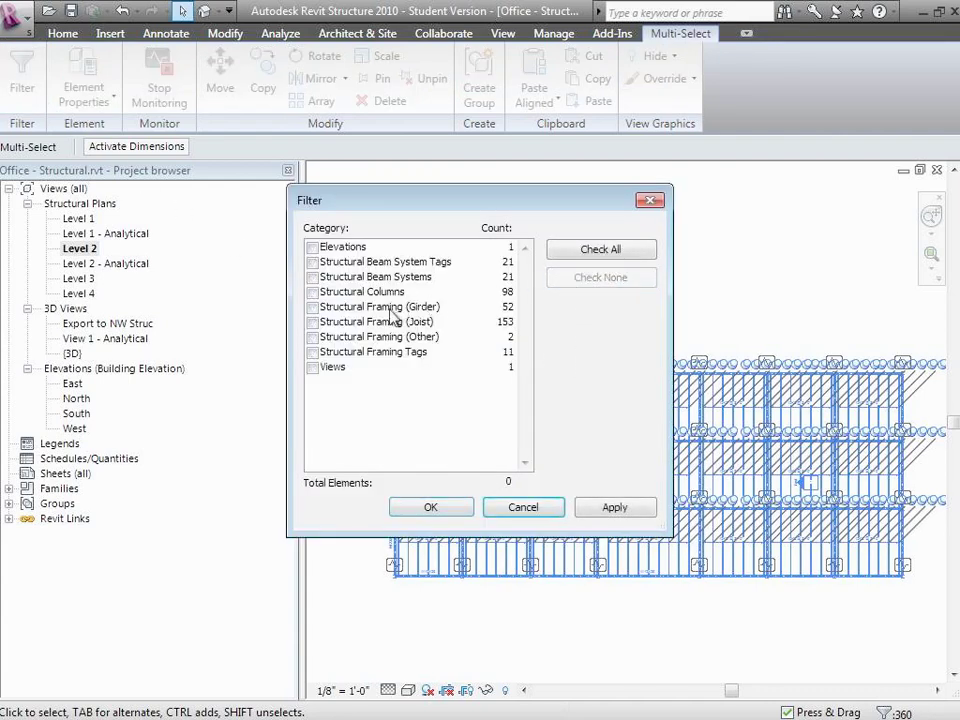
click(313, 322)
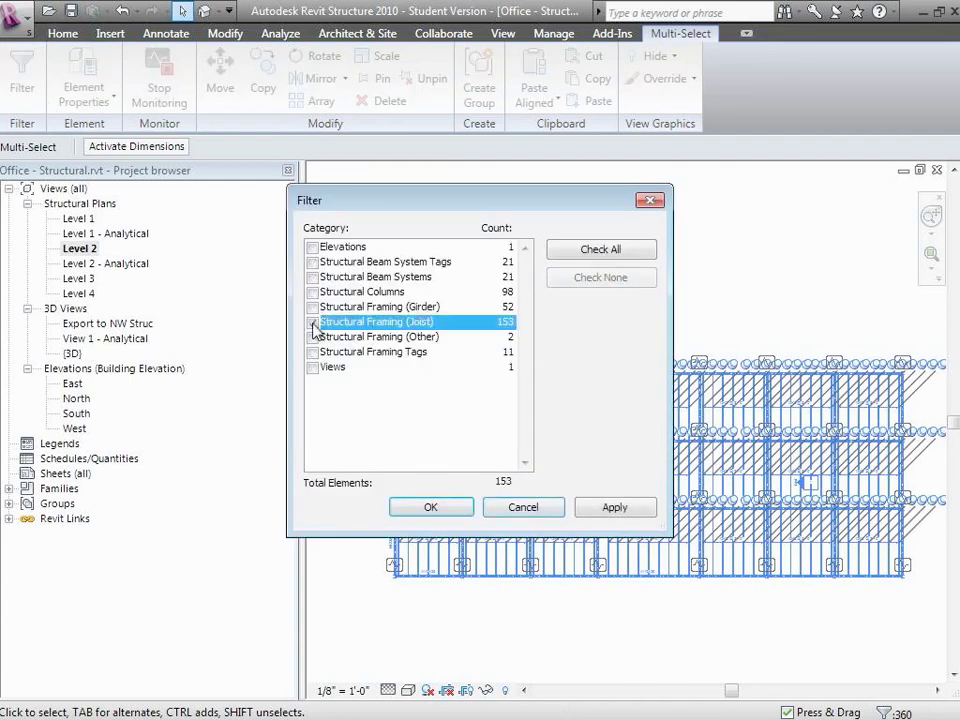
click(430, 507)
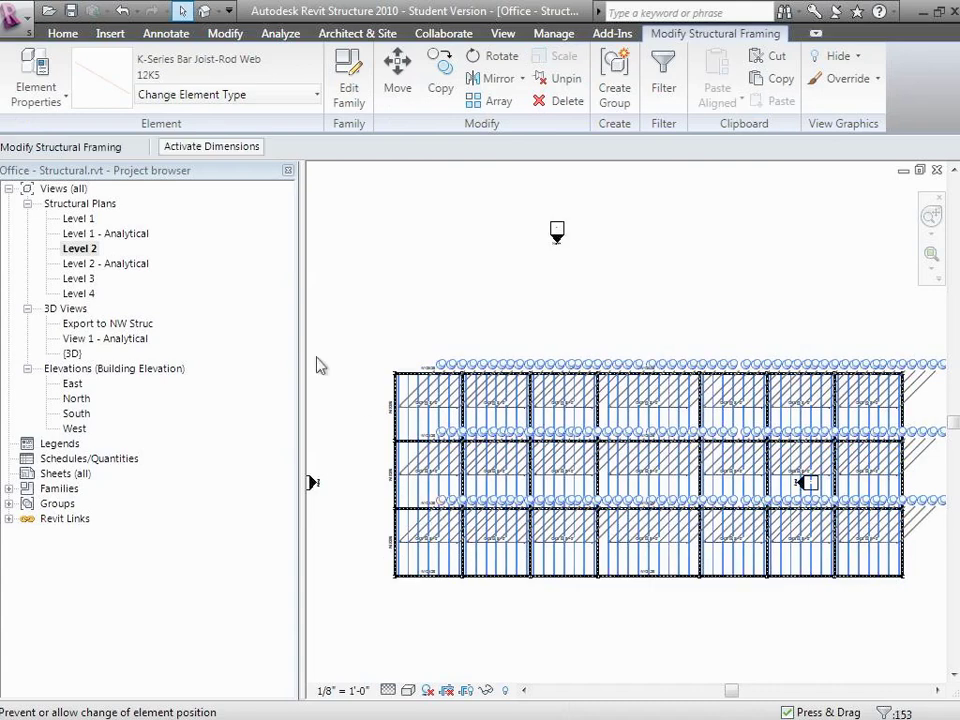
Step: Set the 4D_TaskID of the selected Level 2 joists to 140 in their instance properties and clear the selection
click(65, 105)
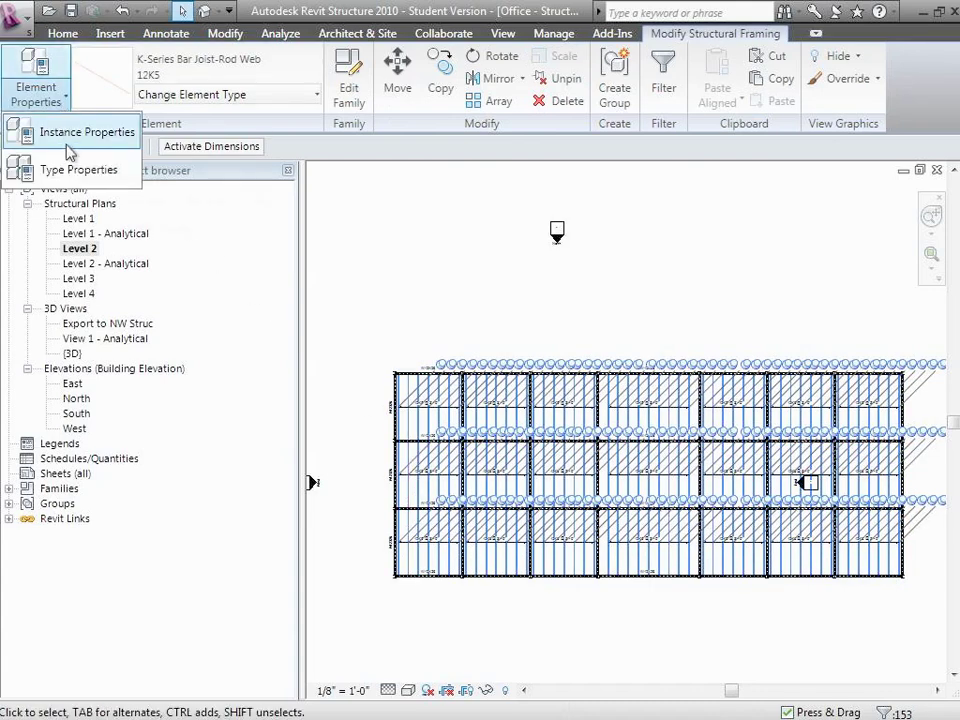
click(70, 131)
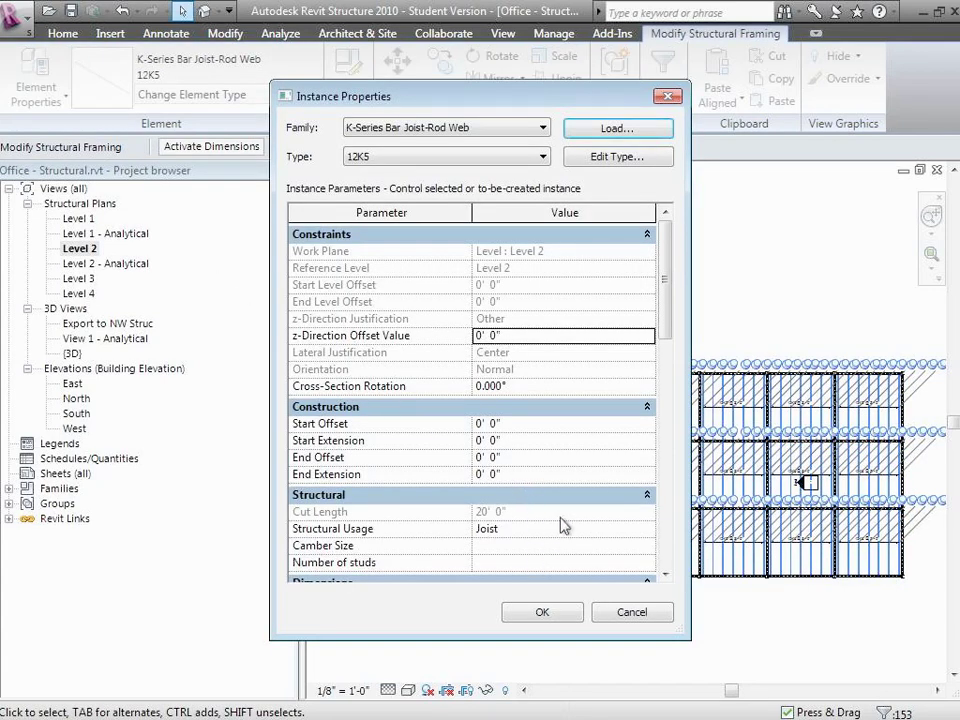
click(665, 575)
click(665, 575)
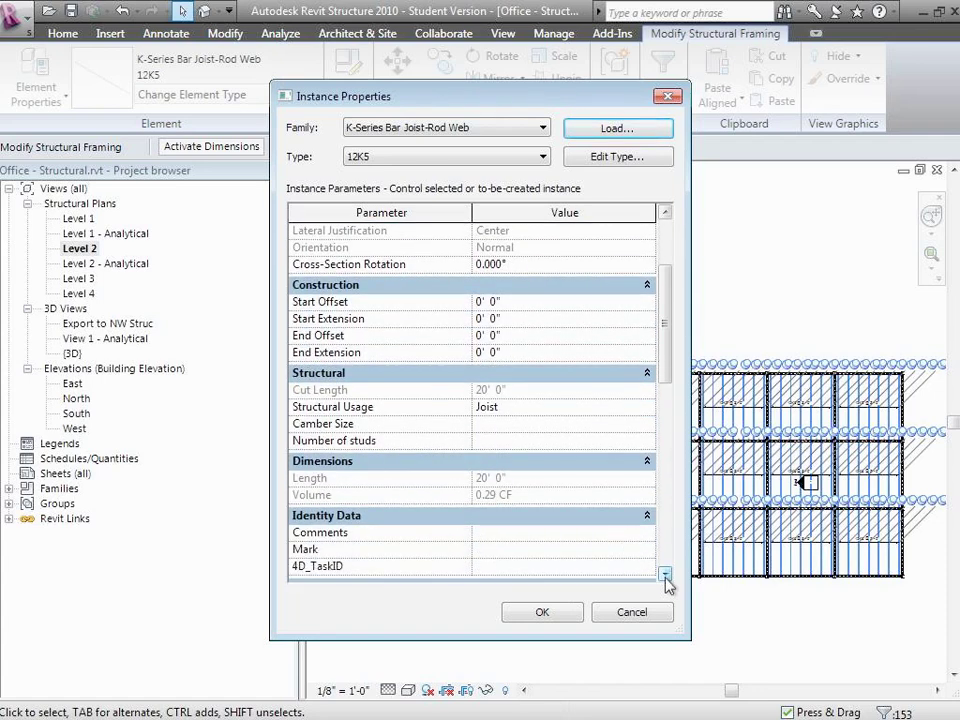
click(617, 566)
text(140)
click(577, 614)
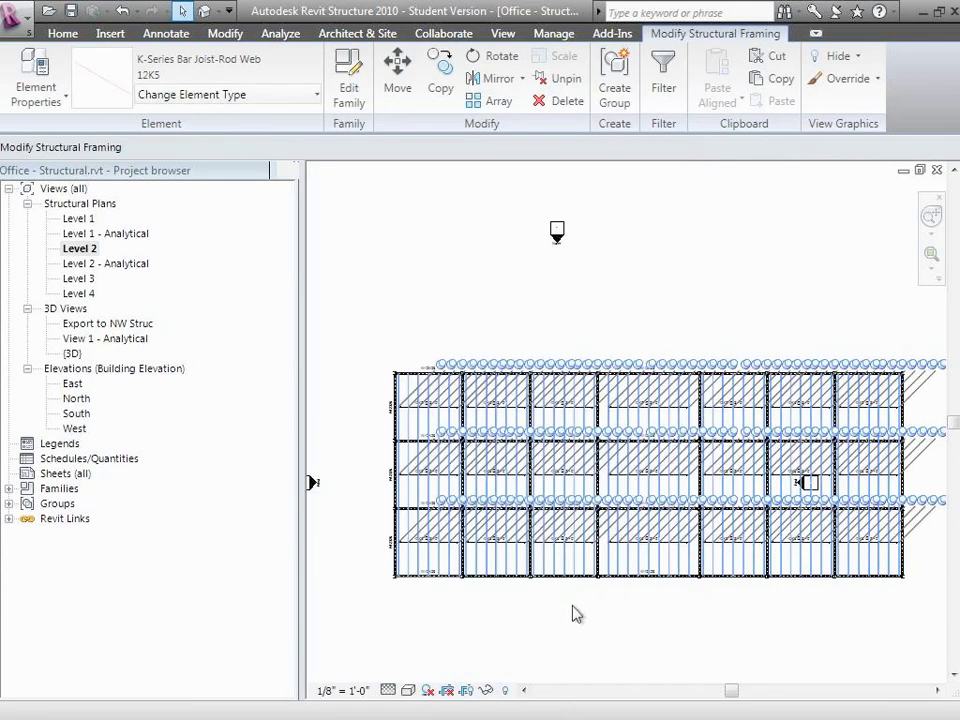
click(420, 316)
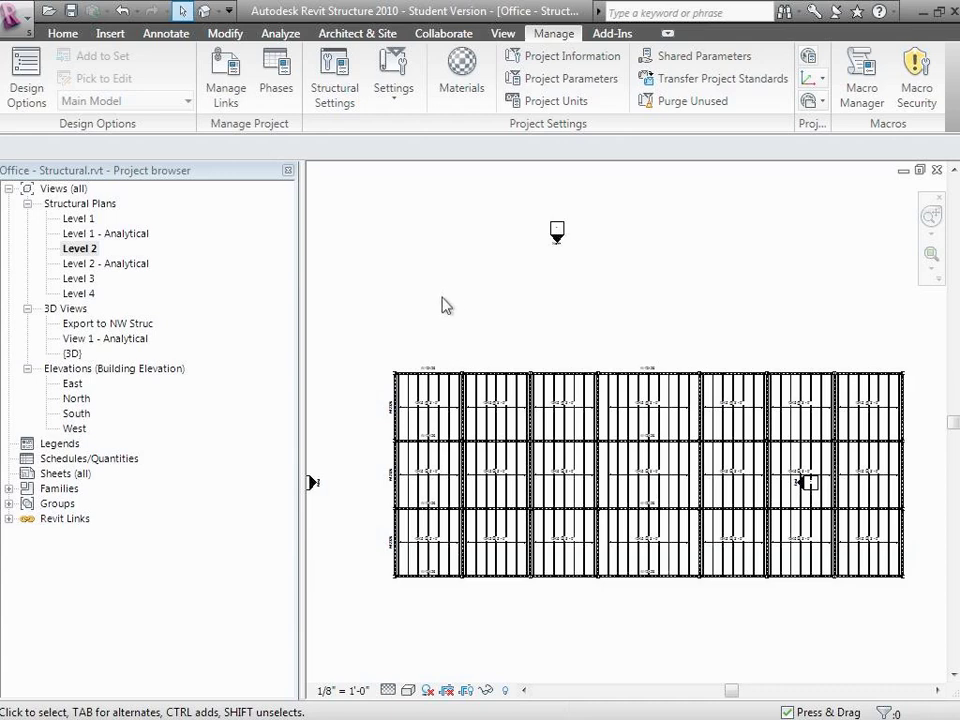
Step: Open the default 3D view, try selecting several W10X49 columns near the braced corner, and orbit for clearer access to the front face
click(204, 11)
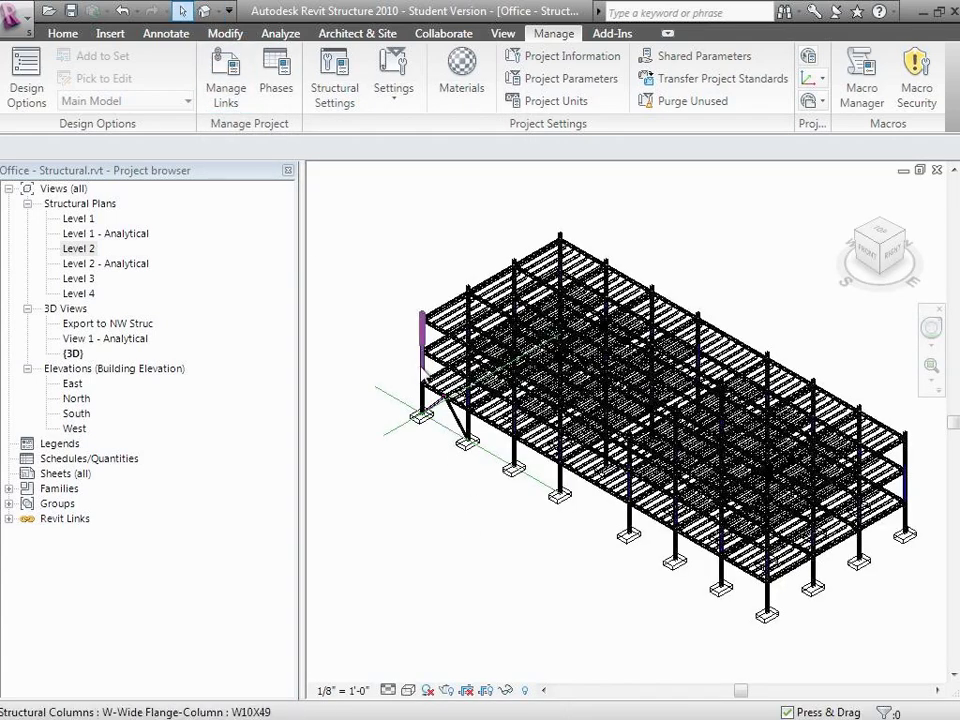
click(421, 327)
click(411, 332)
click(421, 330)
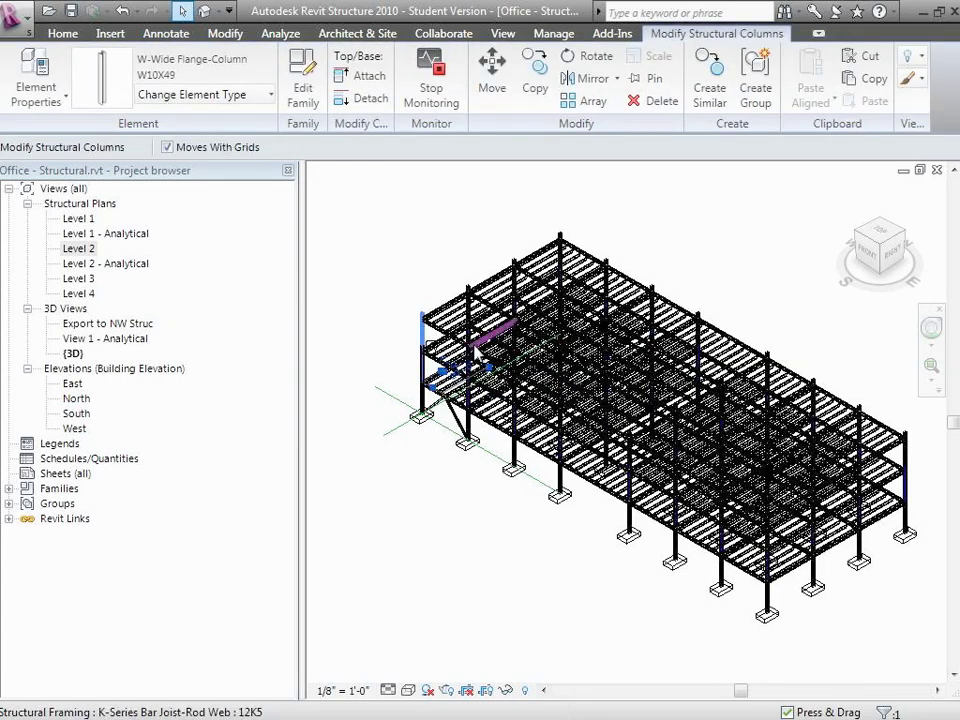
click(467, 368)
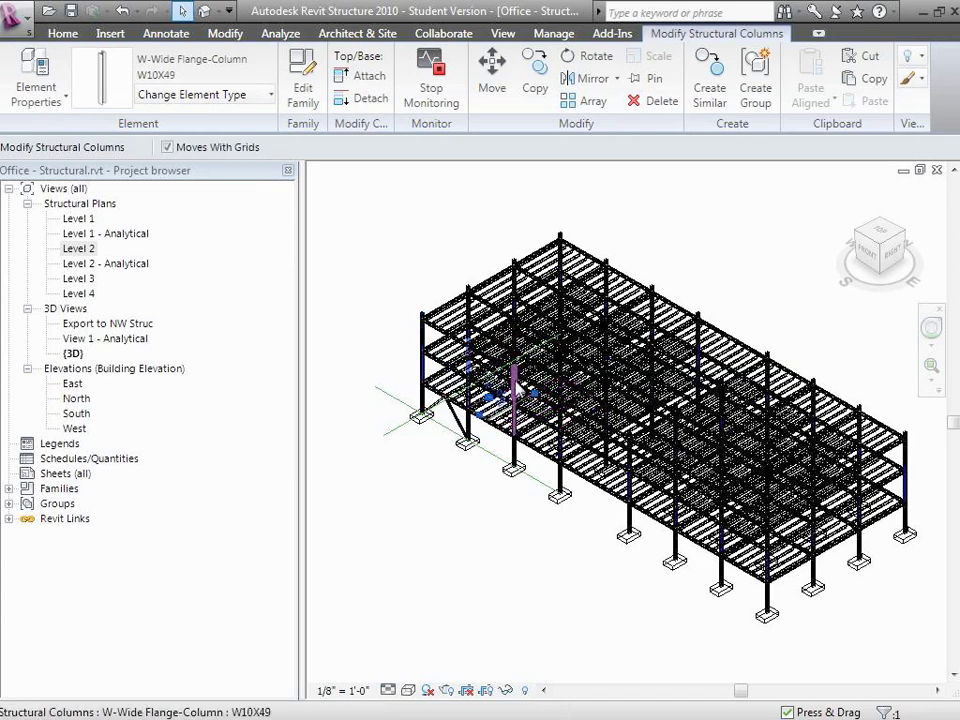
ctrl+click(421, 358)
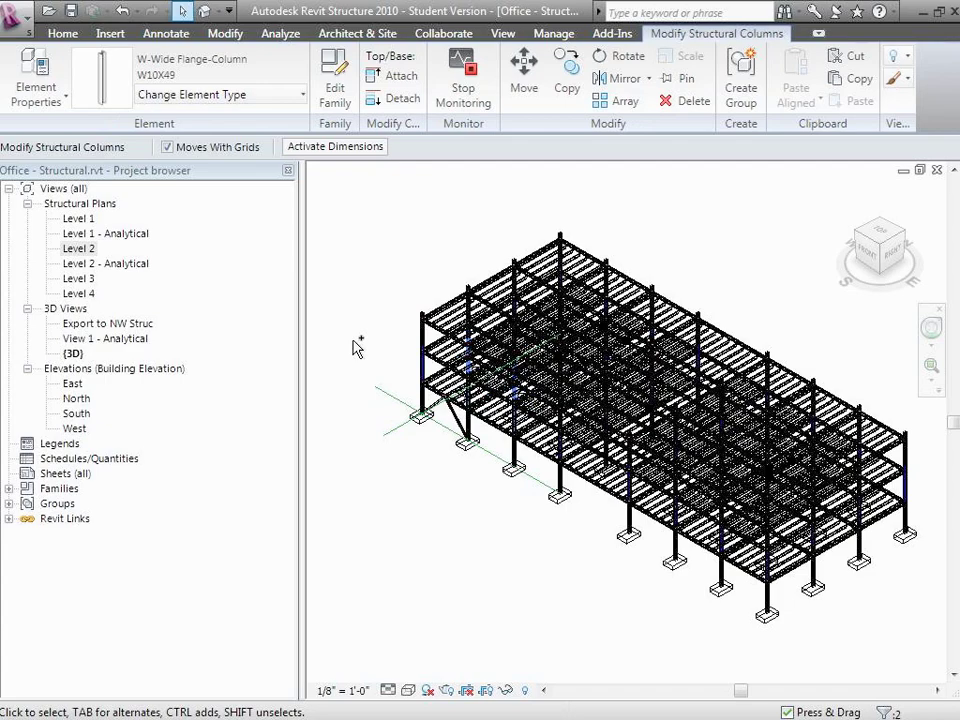
click(931, 328)
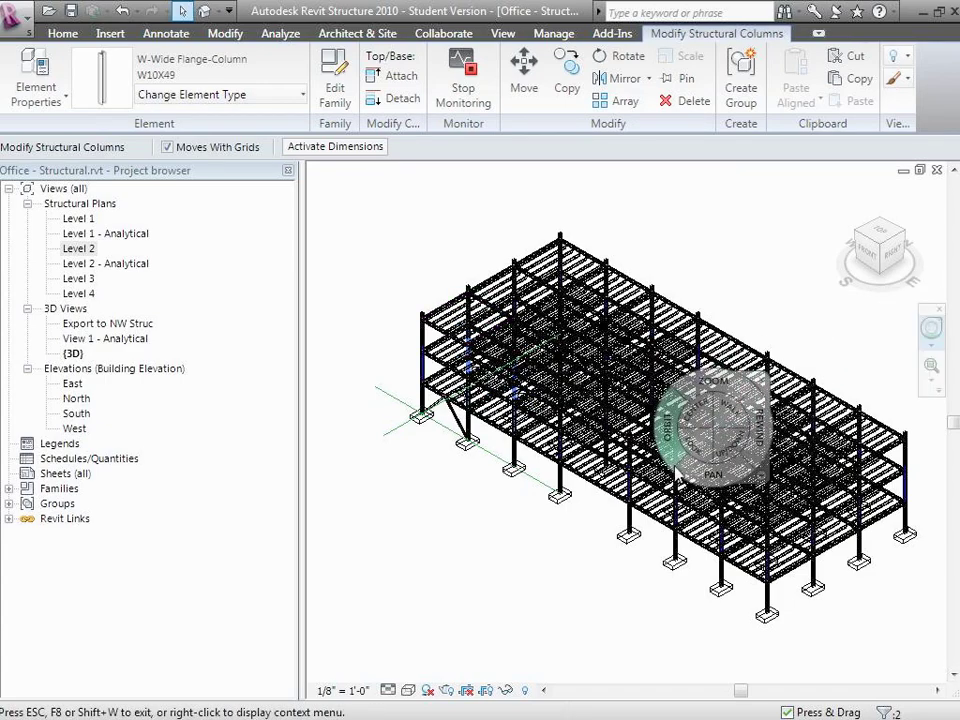
drag(668, 450, 712, 438)
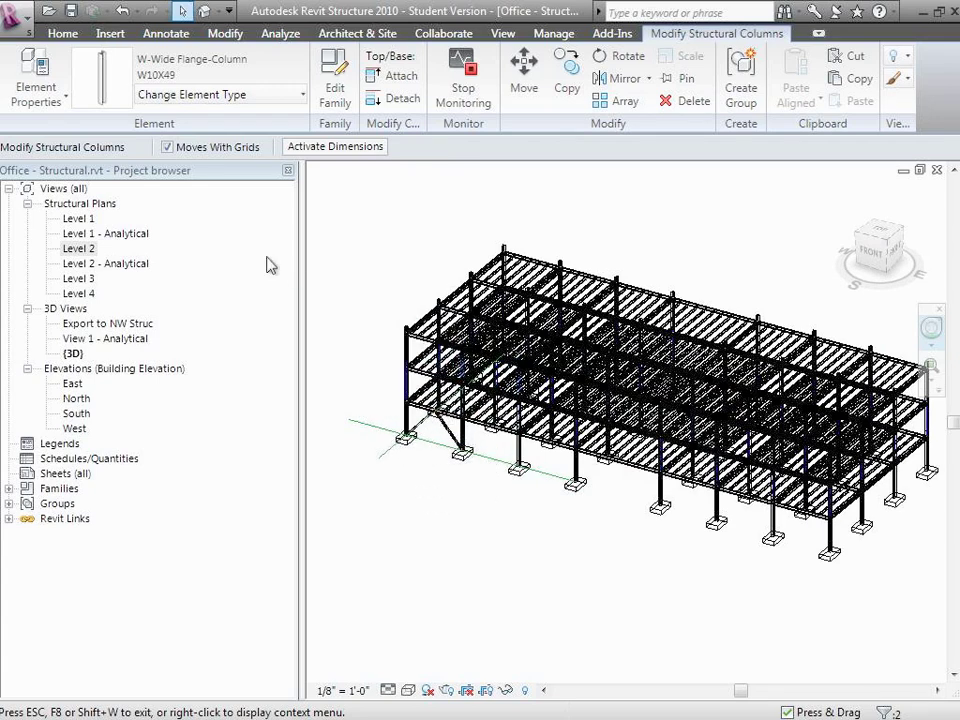
click(186, 13)
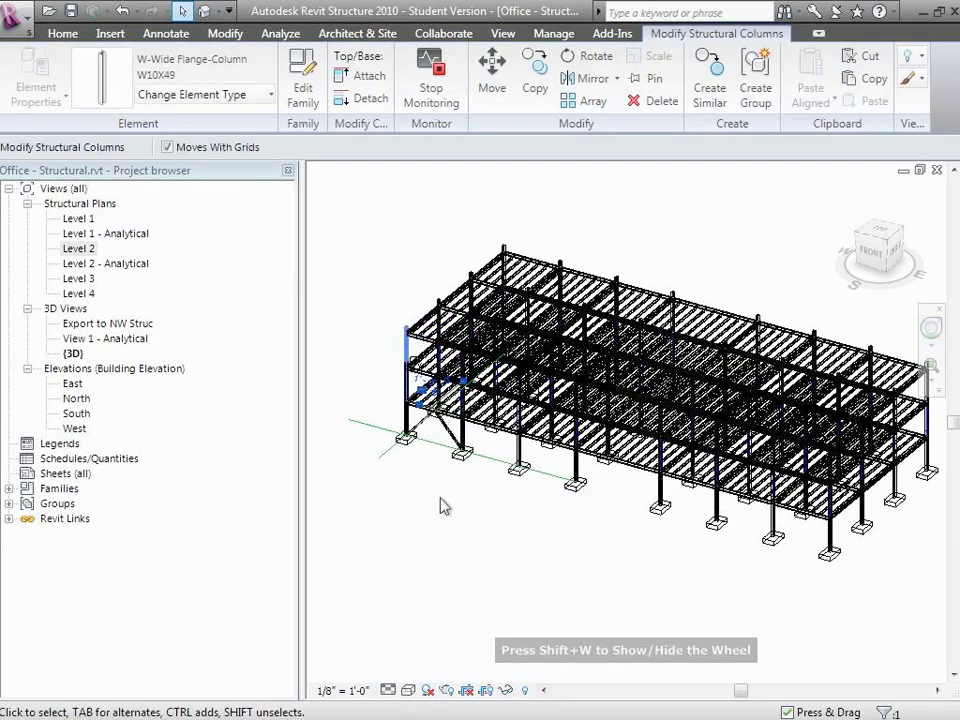
Step: Remove the top-storey W10X49 columns at the braced corner and the next two grid positions along the front face
key(Escape)
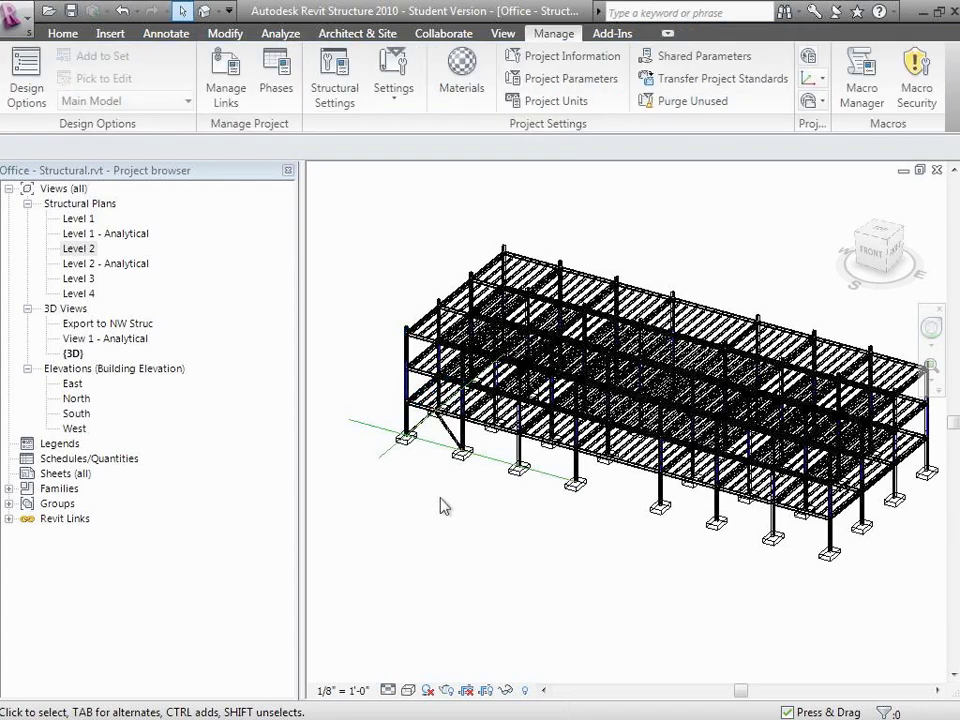
click(409, 362)
key(Escape)
click(463, 368)
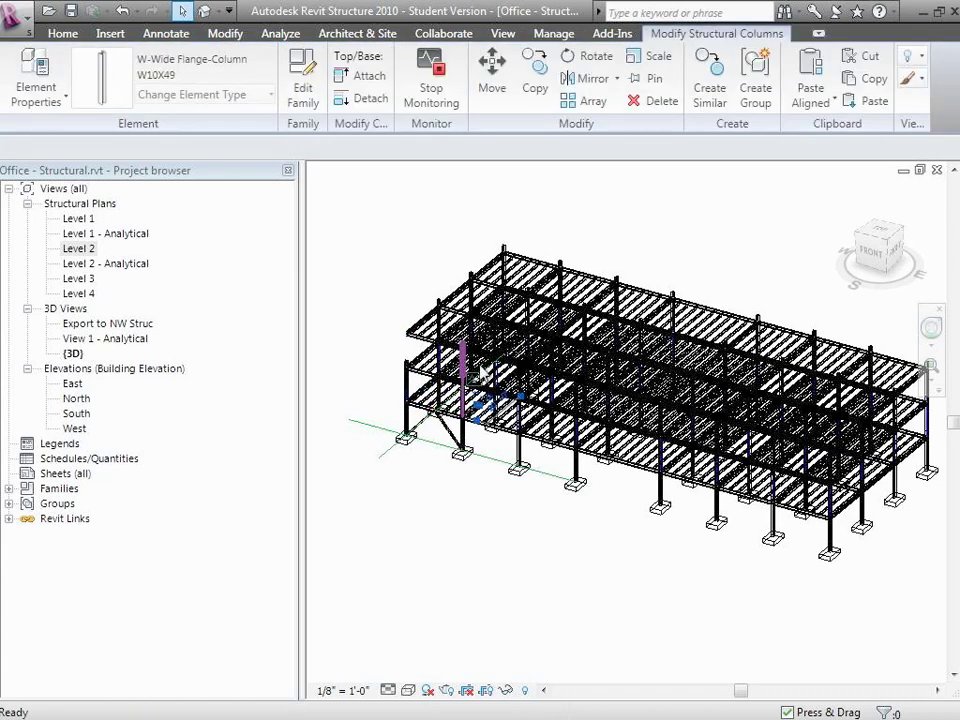
key(Escape)
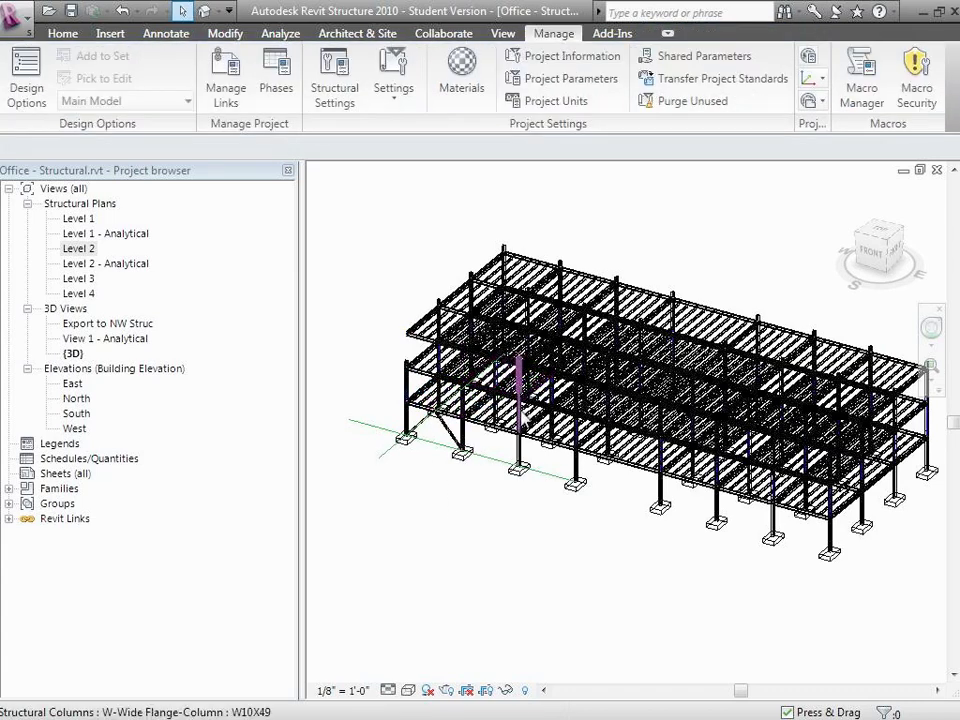
click(520, 383)
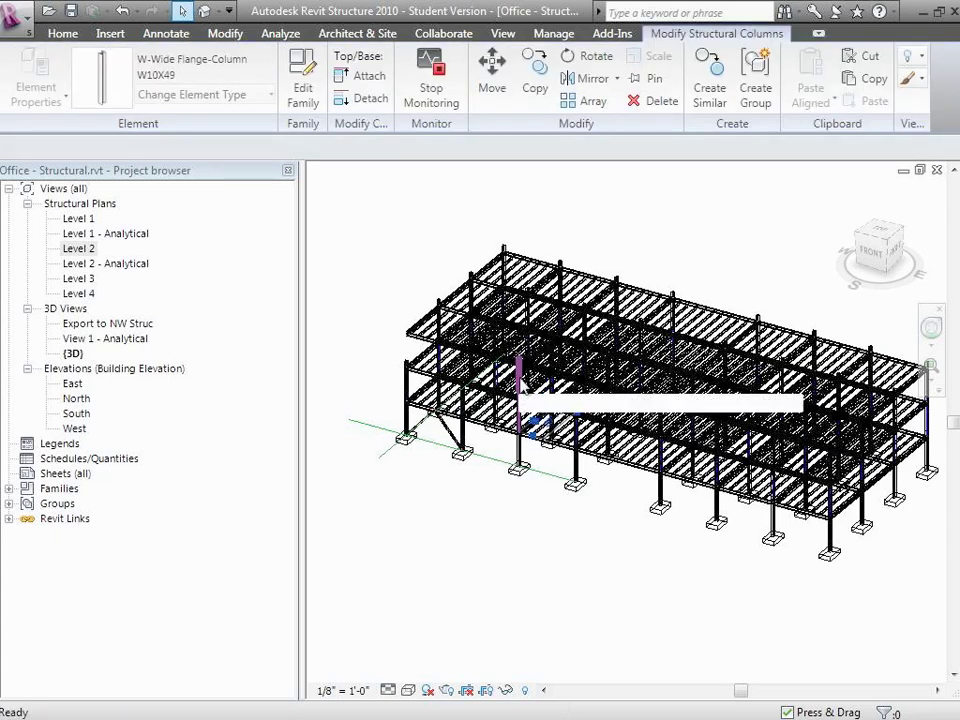
key(Escape)
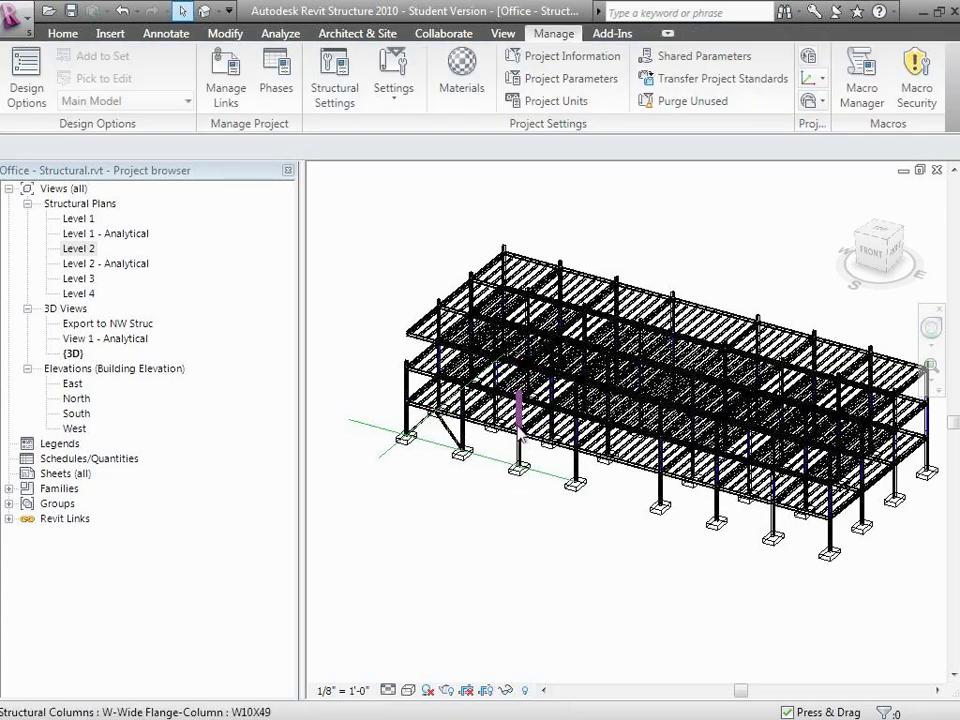
Step: Set the 4D_TaskID of the three Level 2-based W10X49 columns at the braced corner and along the front face to 220, and copy them
click(519, 425)
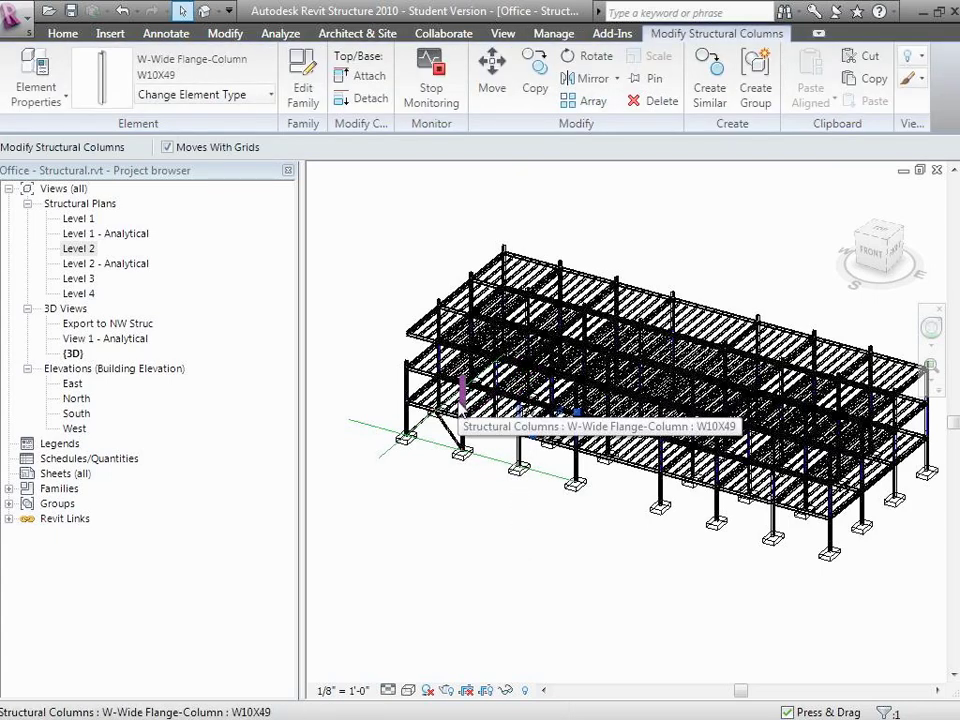
ctrl+click(461, 398)
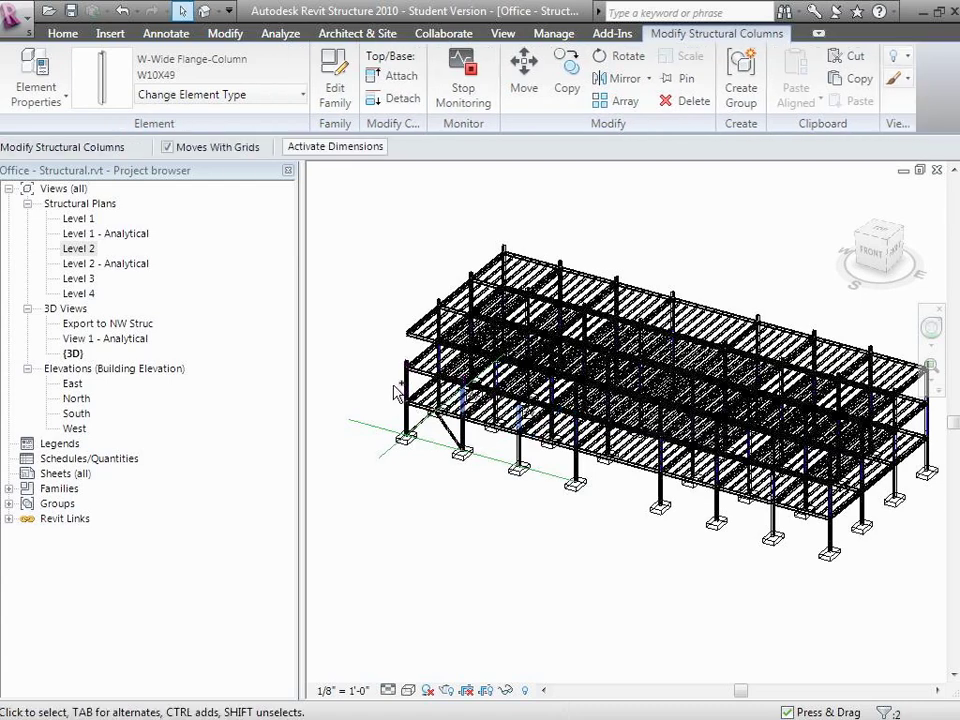
ctrl+click(406, 380)
click(38, 98)
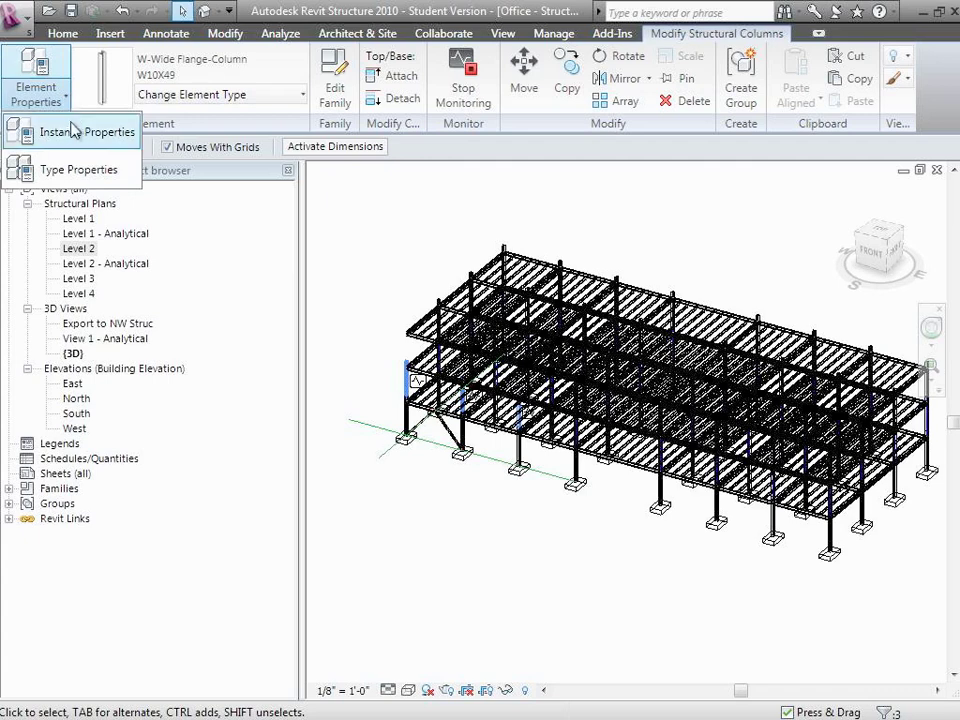
click(75, 133)
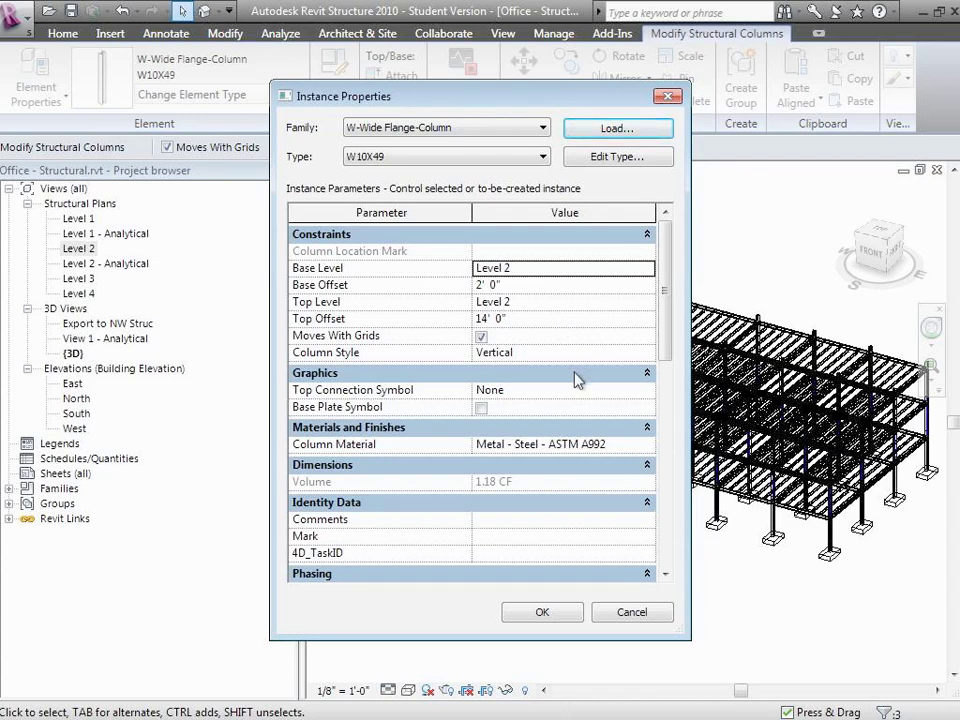
click(580, 553)
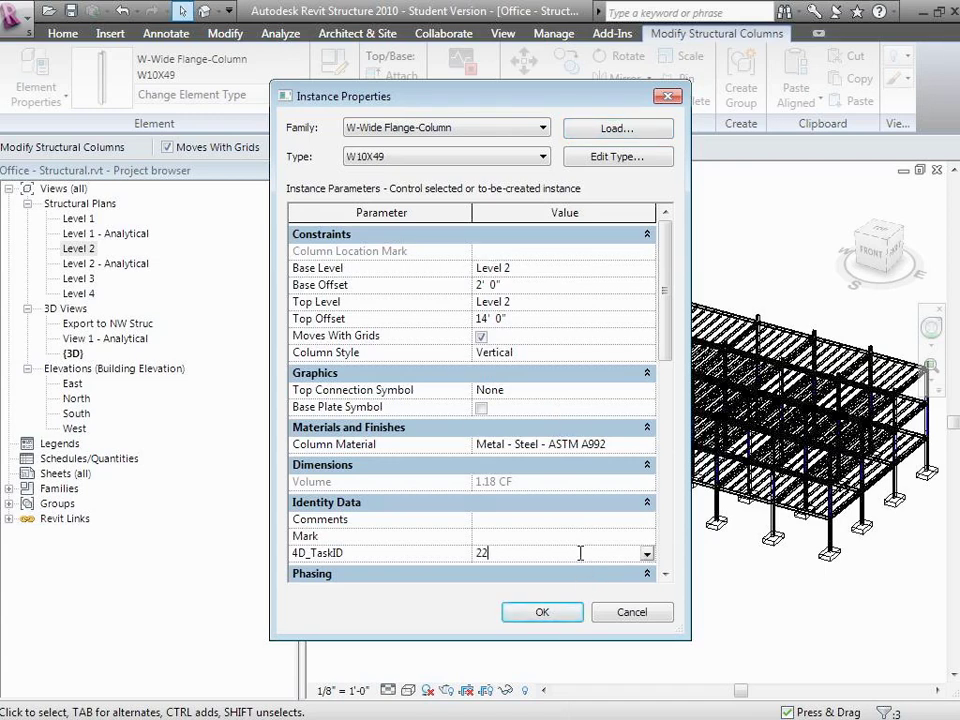
click(570, 610)
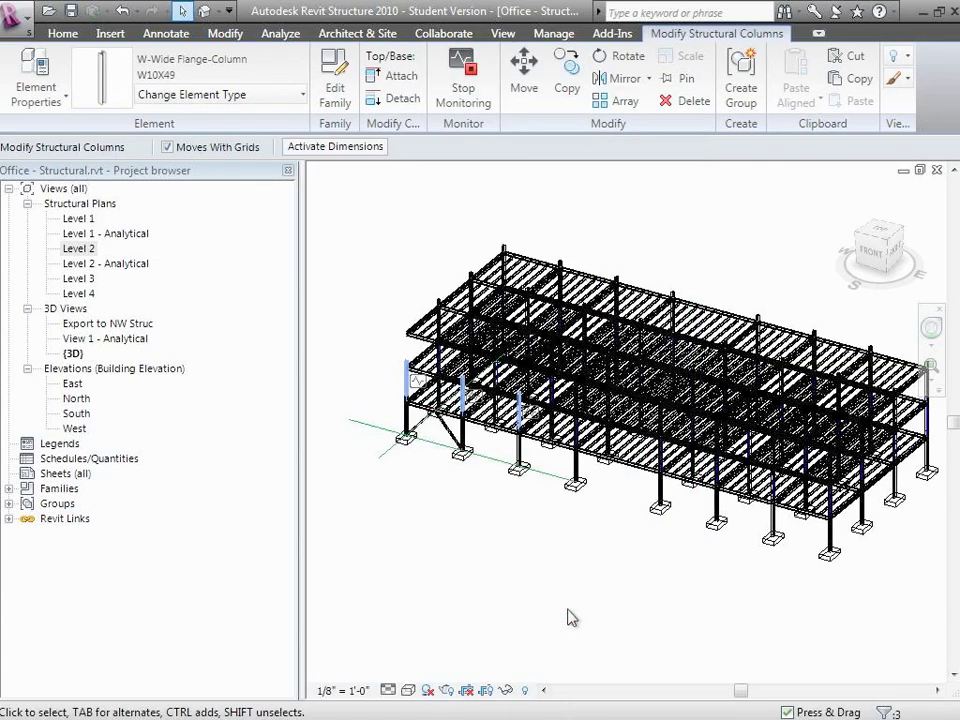
click(857, 79)
Step: Try pasting the copied columns aligned to Level 4, and undo that paste
click(806, 96)
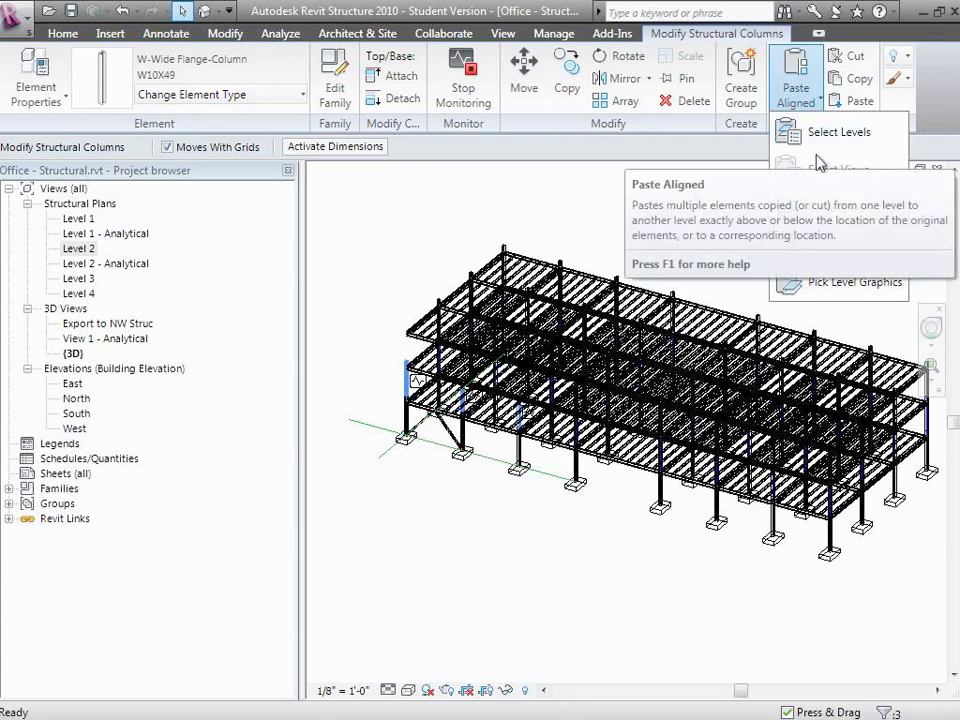
click(818, 140)
click(401, 279)
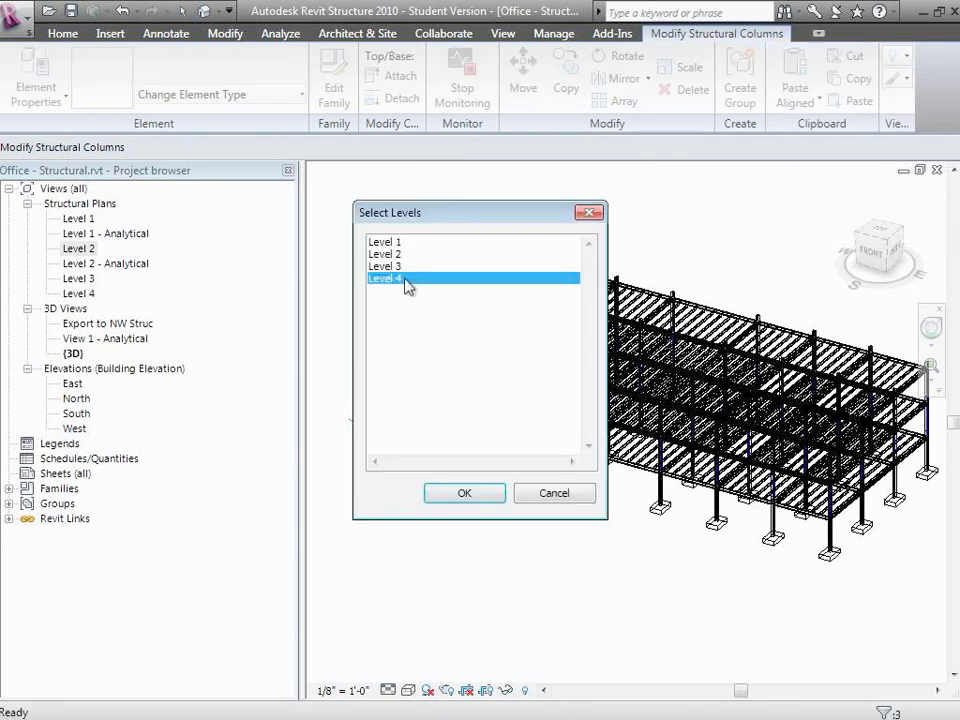
click(485, 494)
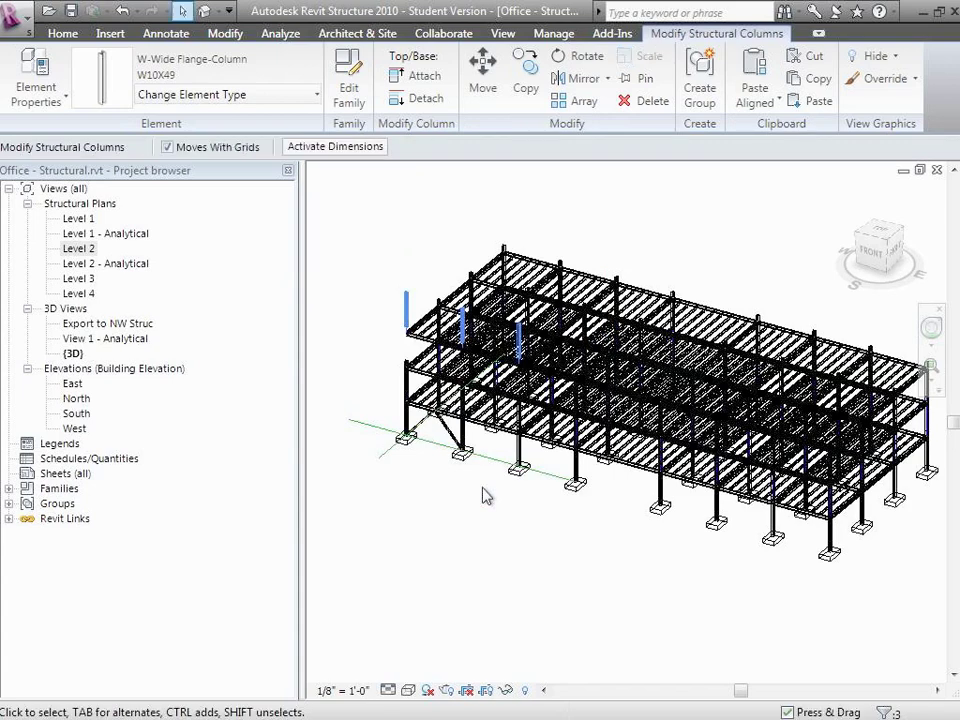
key(ctrl+z)
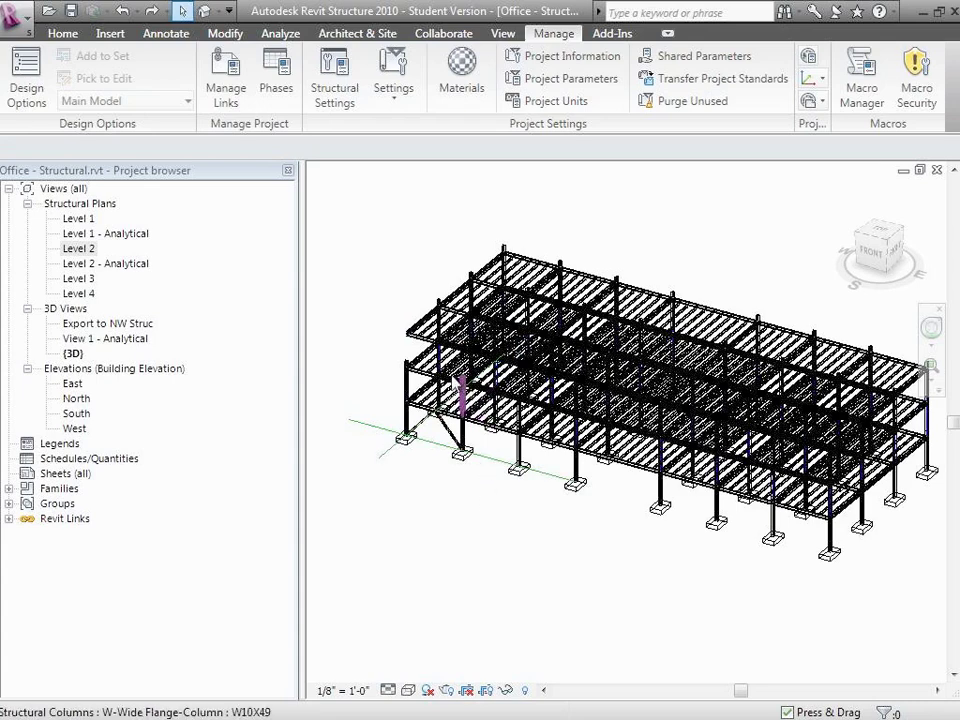
Step: Paste the copied columns aligned to Level 3 and clear the selection
click(406, 380)
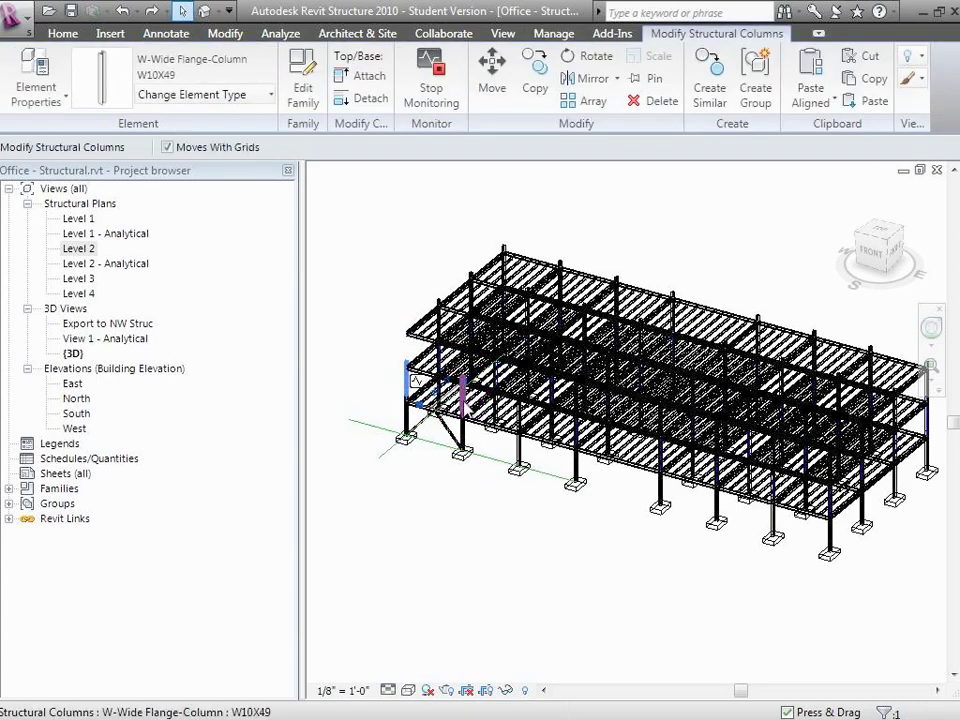
ctrl+click(462, 398)
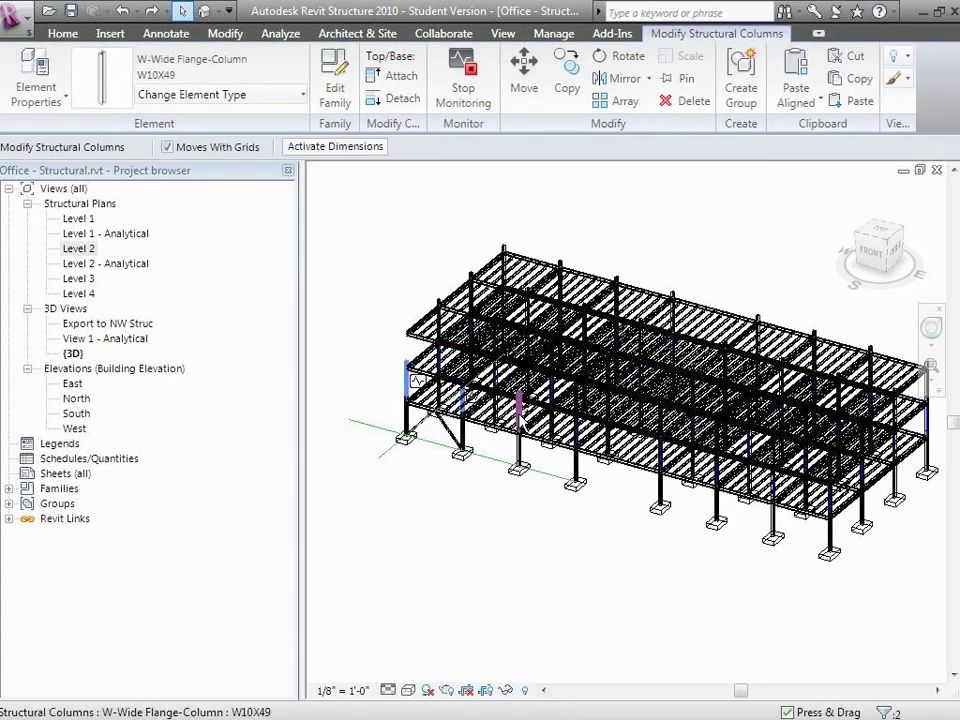
click(796, 96)
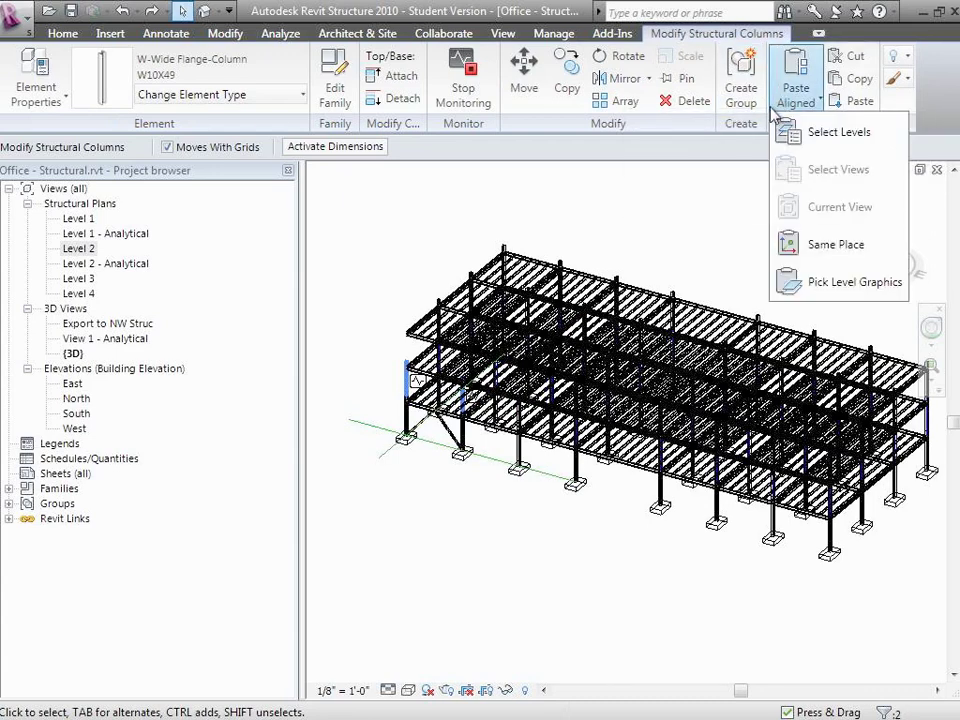
click(797, 134)
click(410, 267)
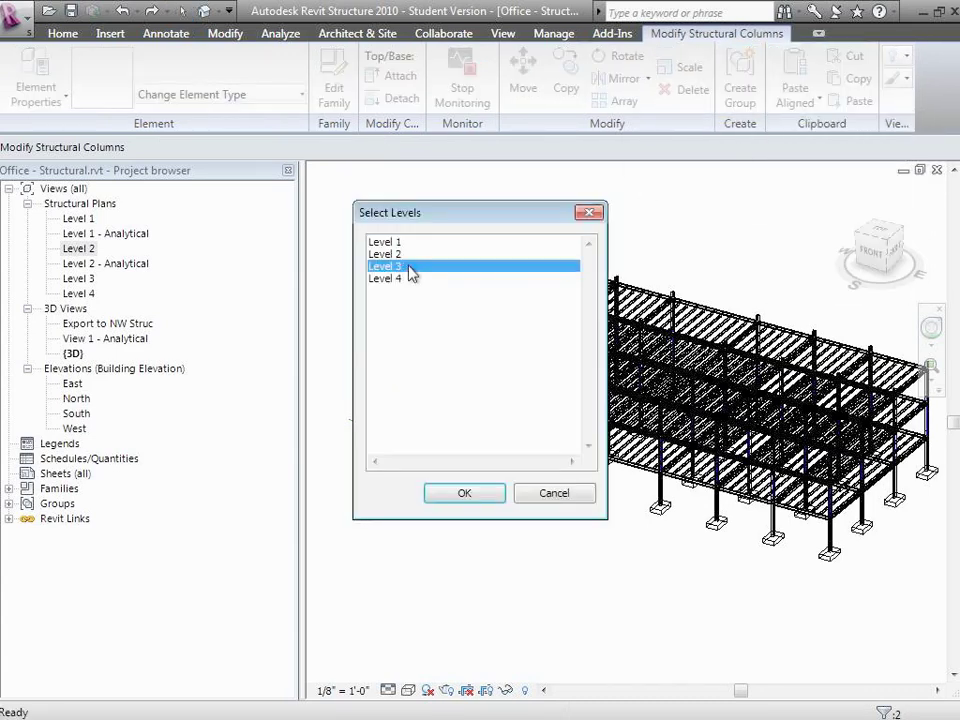
click(482, 497)
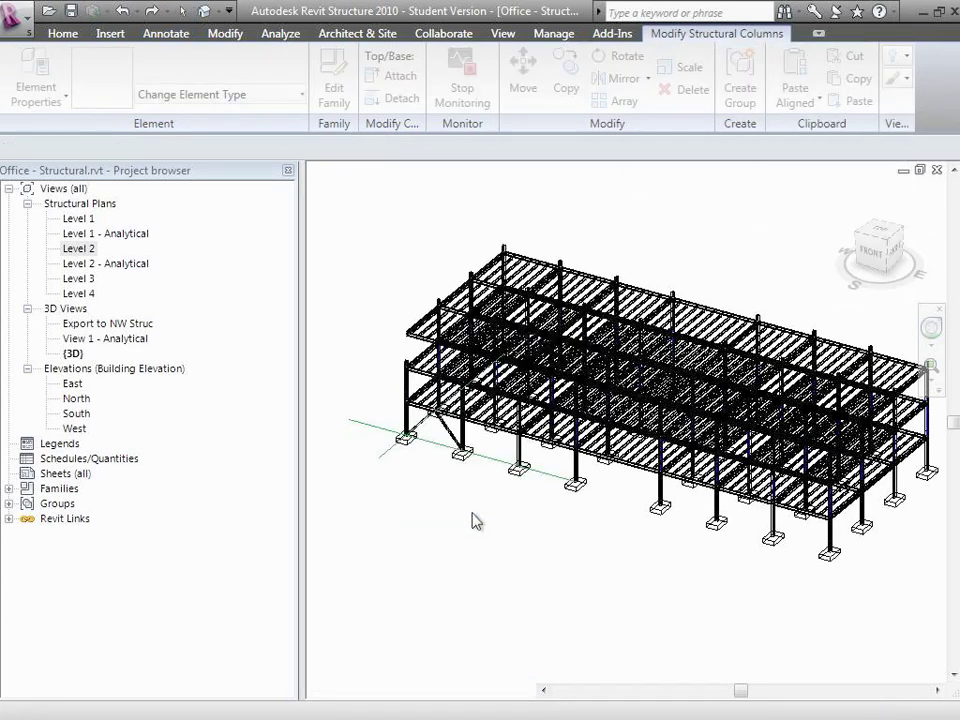
click(475, 525)
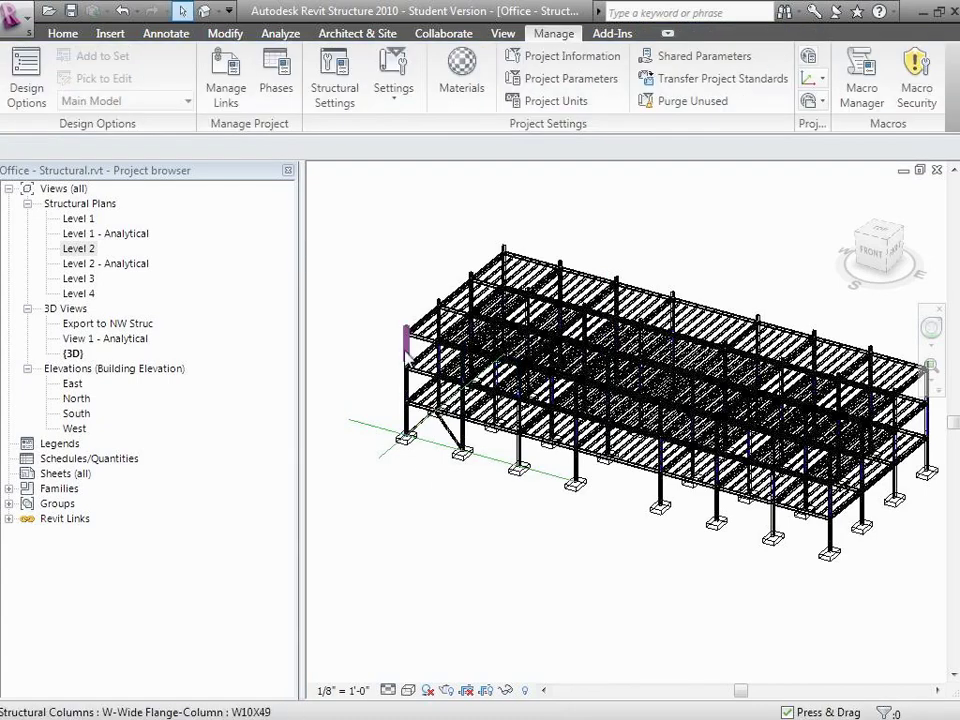
Step: Select the three pasted top-storey W10X49 columns and set their 4D_TaskID to 320 in the instance properties
click(406, 336)
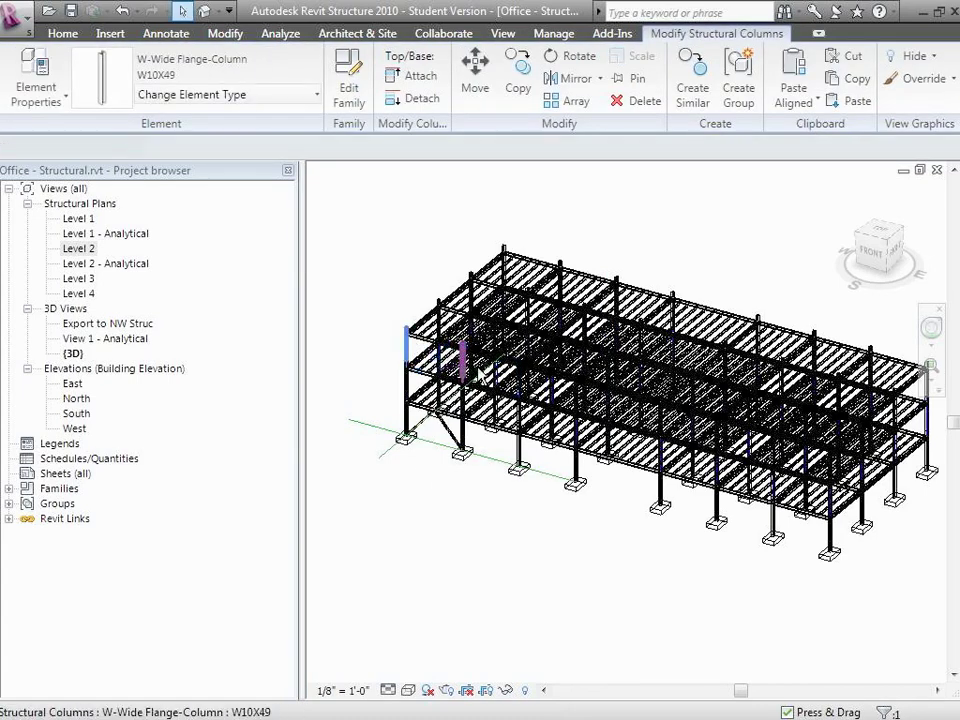
ctrl+click(462, 360)
ctrl+click(518, 372)
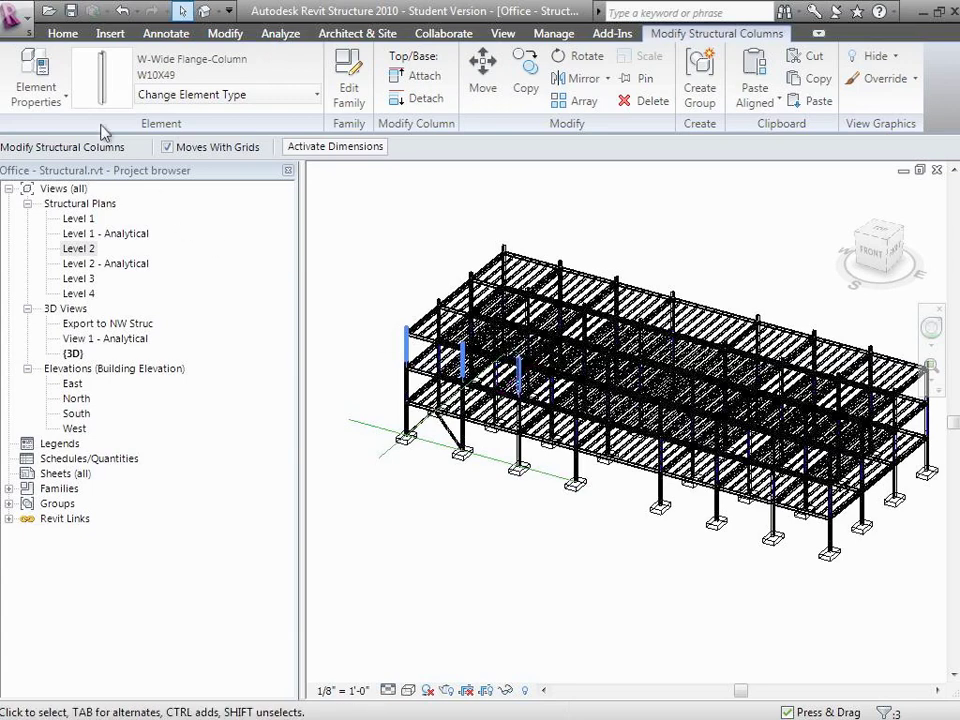
click(36, 94)
click(72, 133)
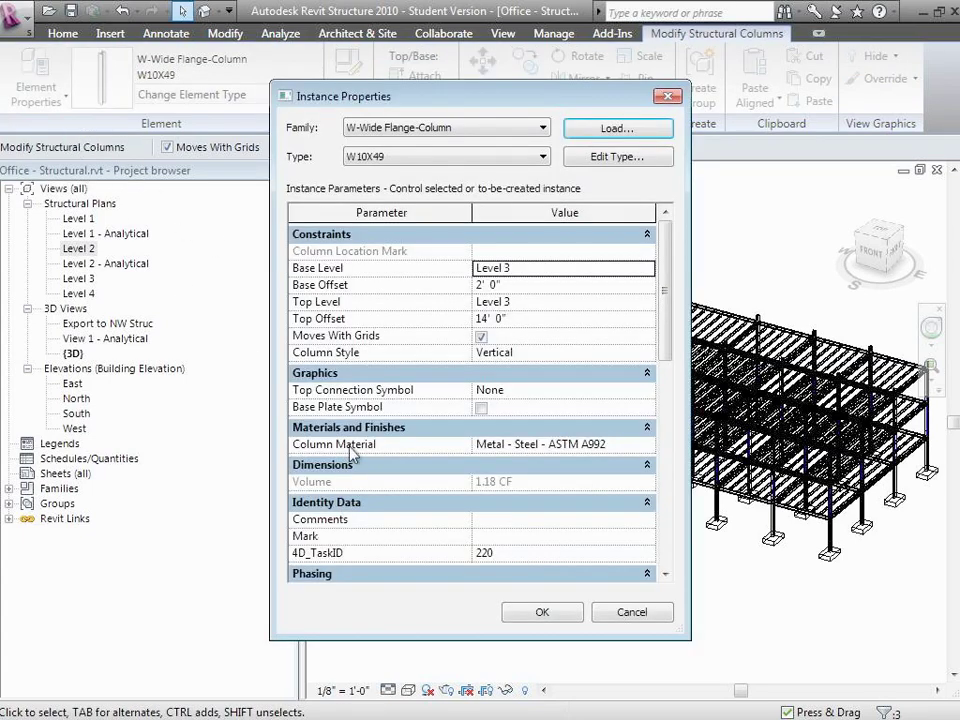
click(494, 554)
drag(494, 554, 439, 553)
text(320)
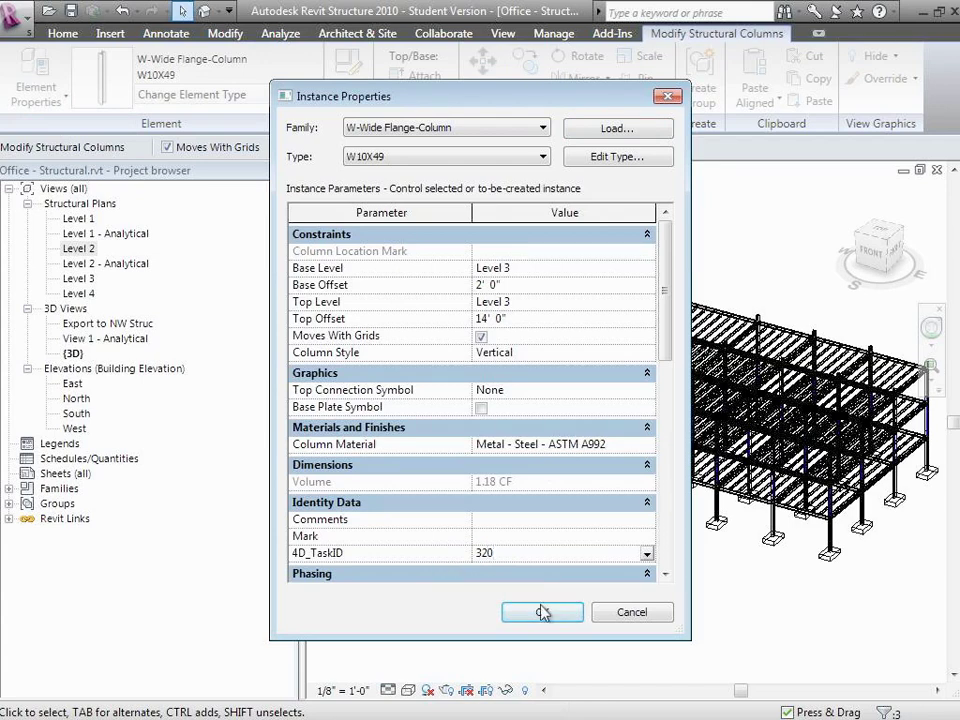
click(542, 612)
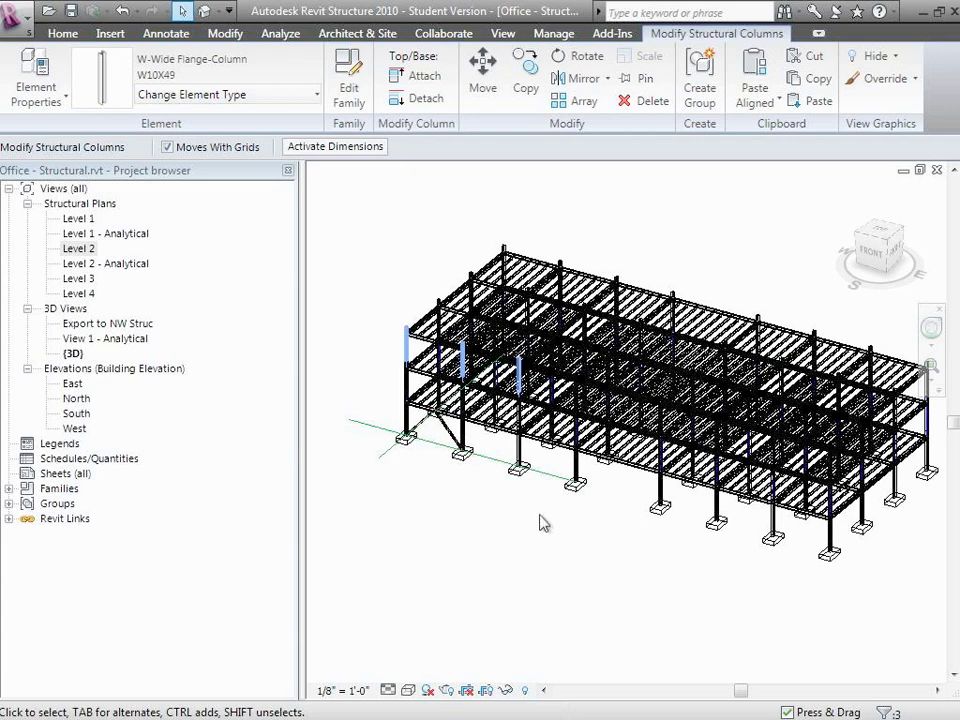
Step: Review the shared parameters in the Construction group and the categories assigned to the 4D_TaskID project parameter, leaving both unedited
click(555, 34)
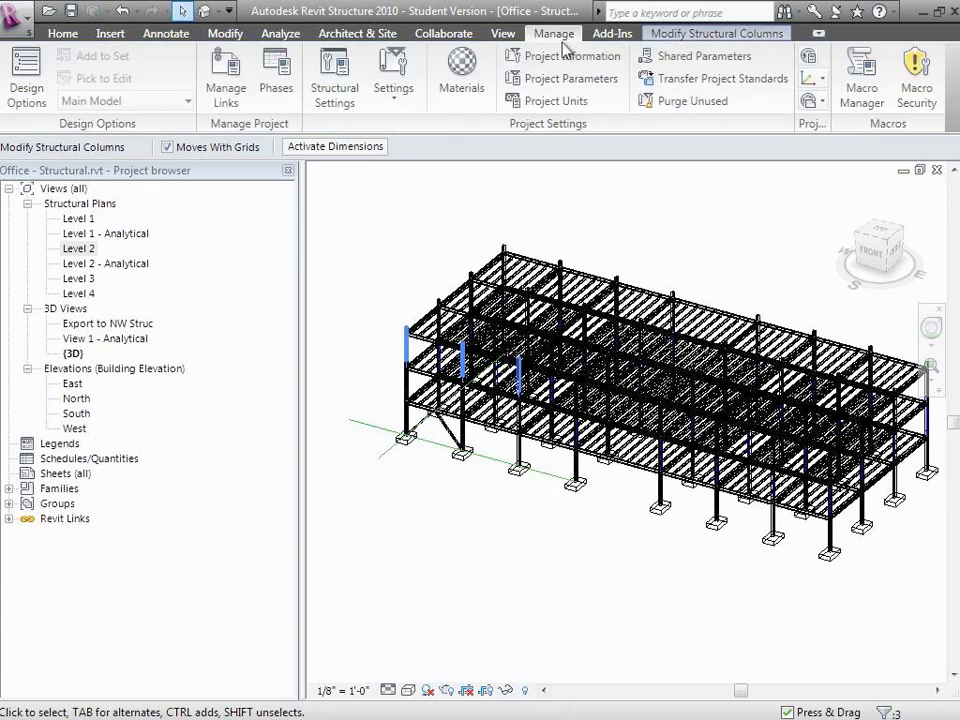
click(690, 57)
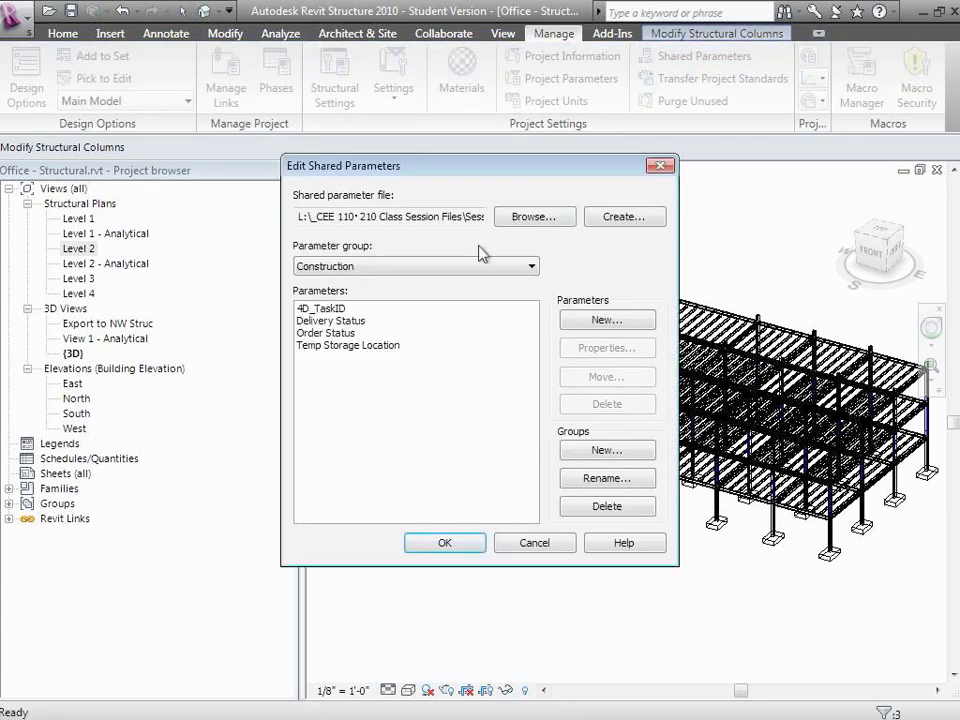
click(511, 547)
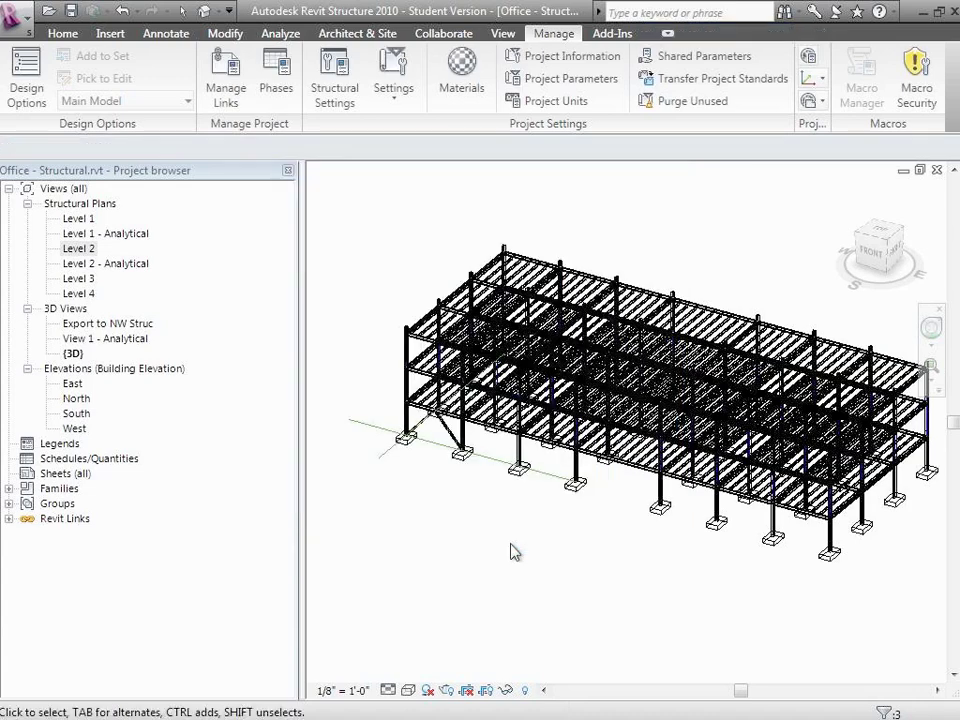
click(565, 80)
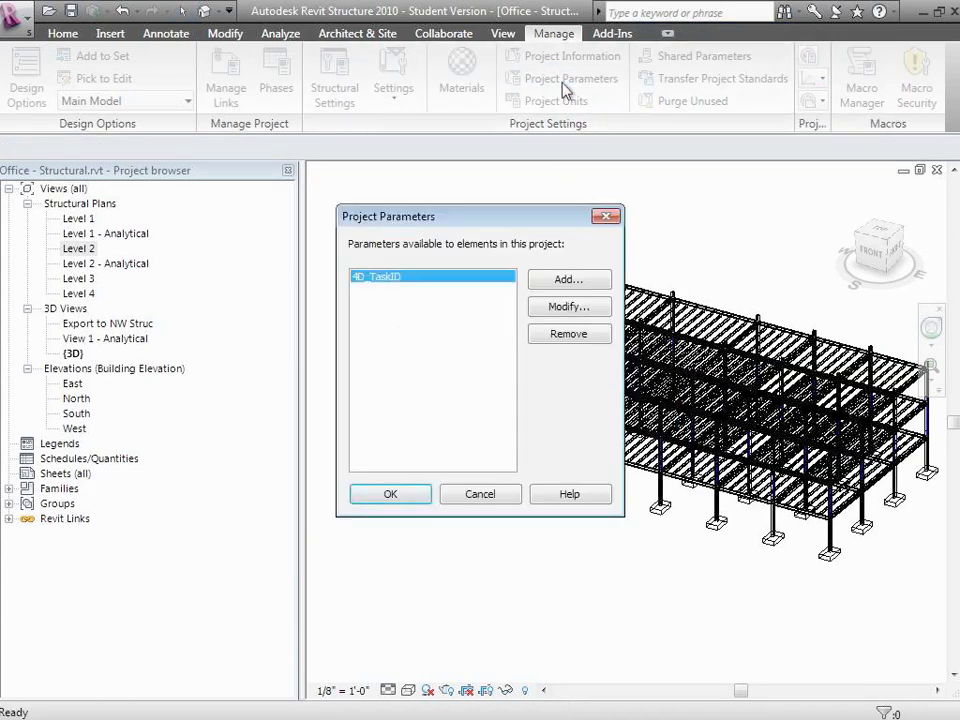
click(545, 308)
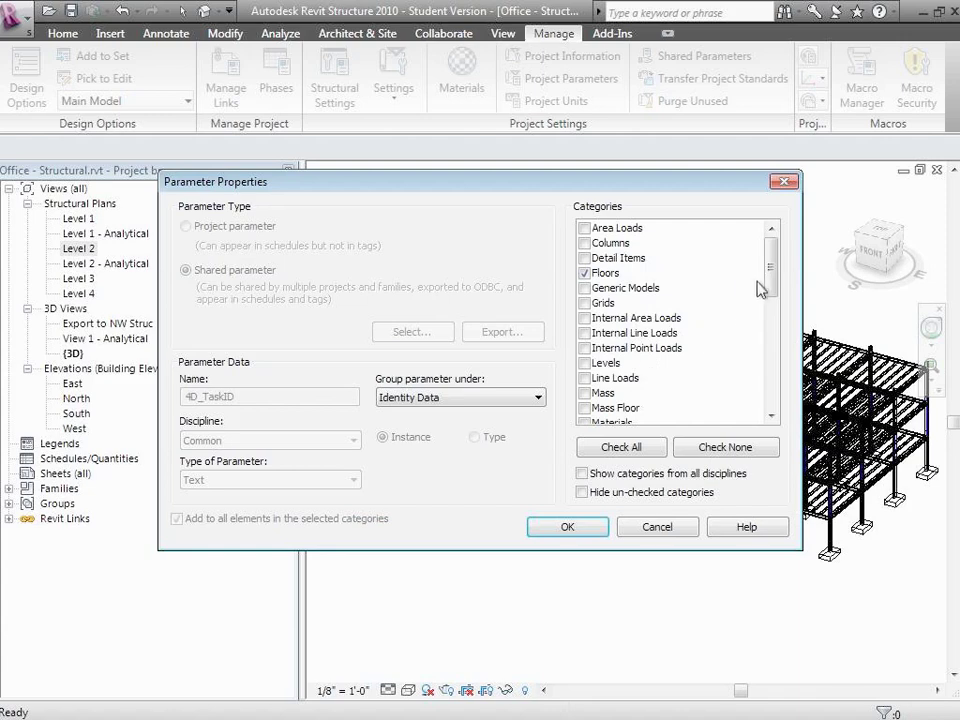
drag(769, 290, 766, 395)
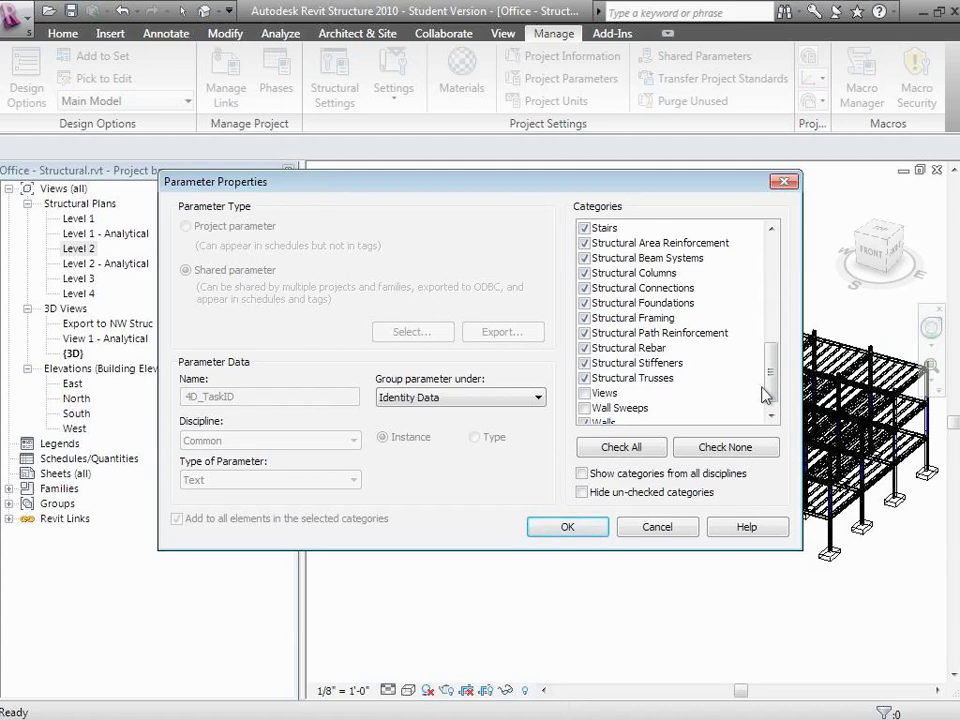
click(657, 532)
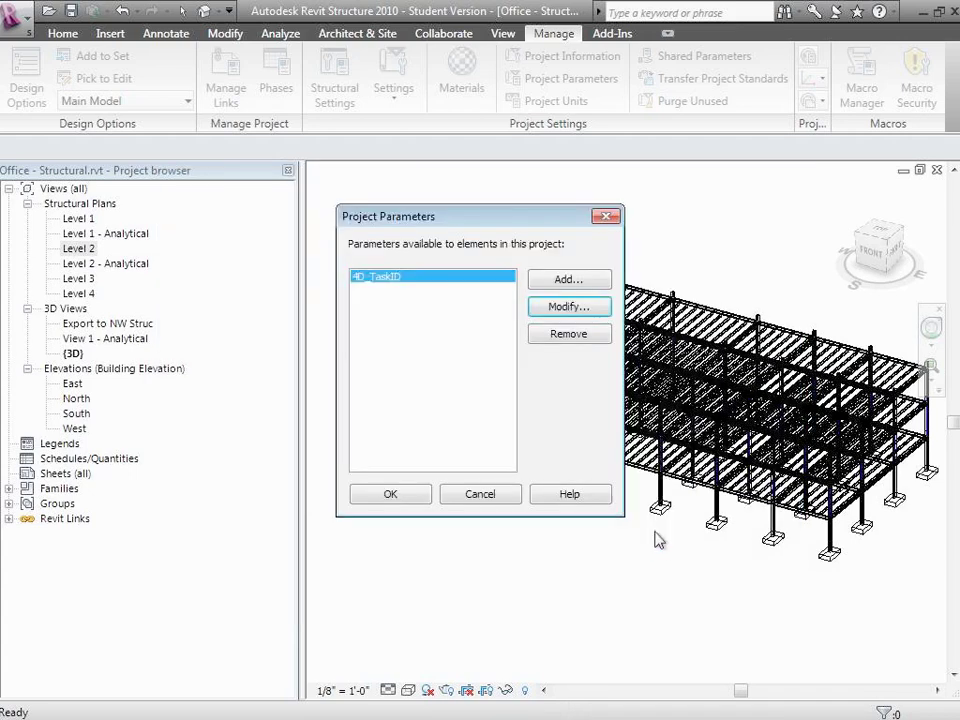
click(478, 493)
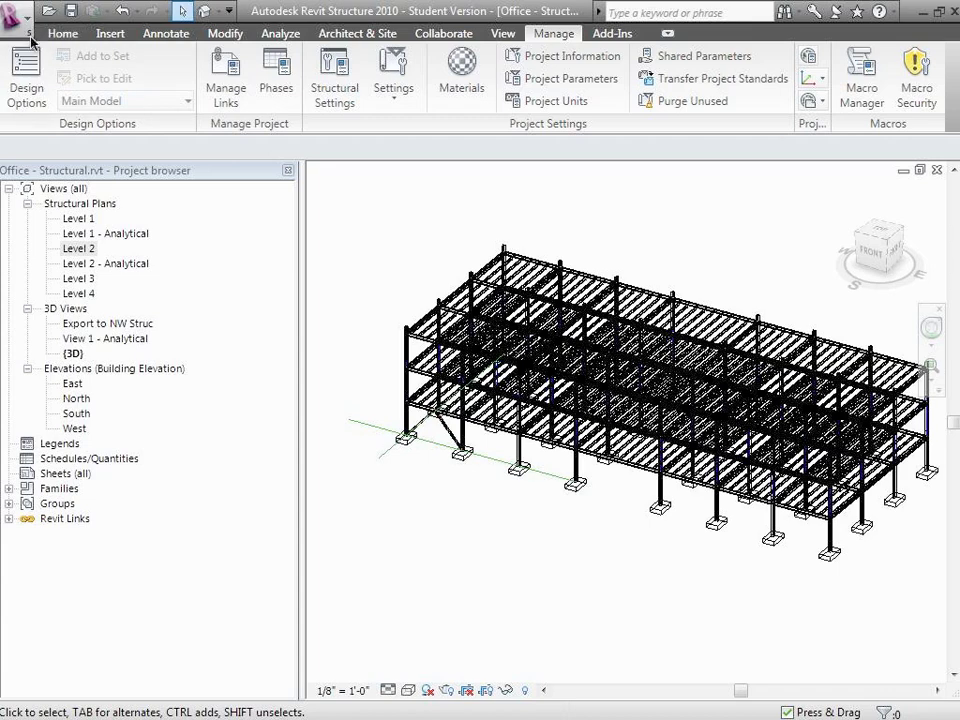
click(607, 36)
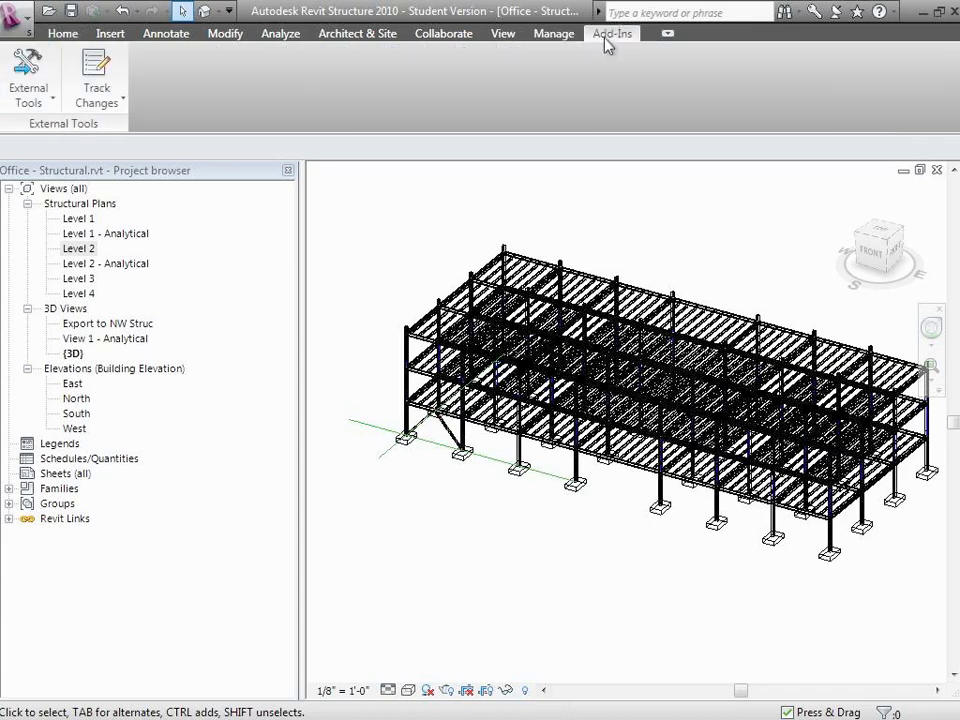
click(24, 96)
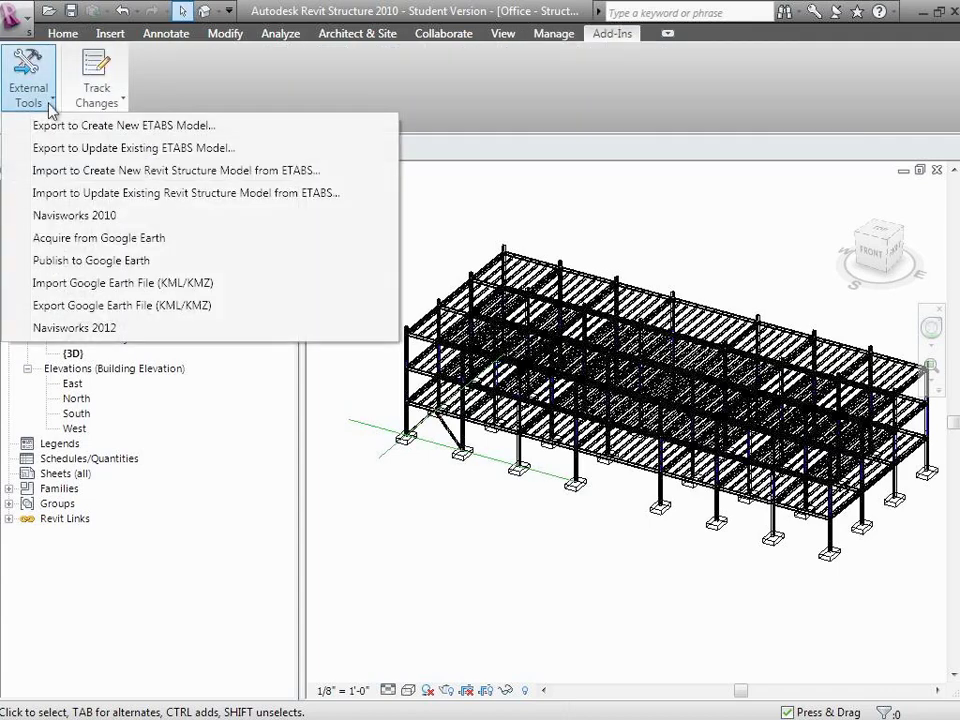
click(97, 218)
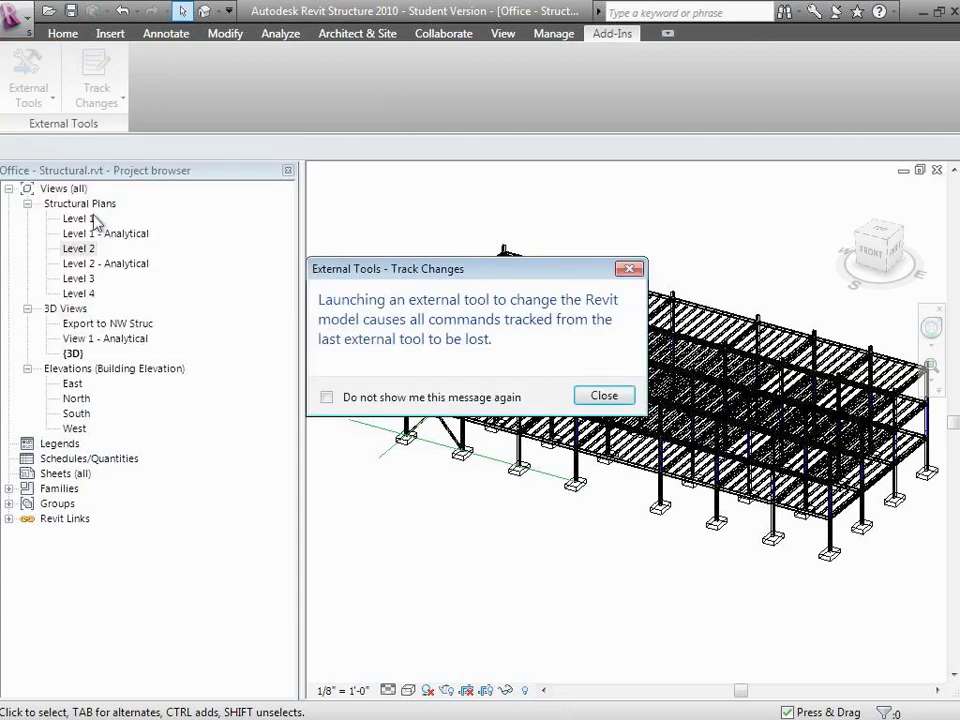
click(588, 398)
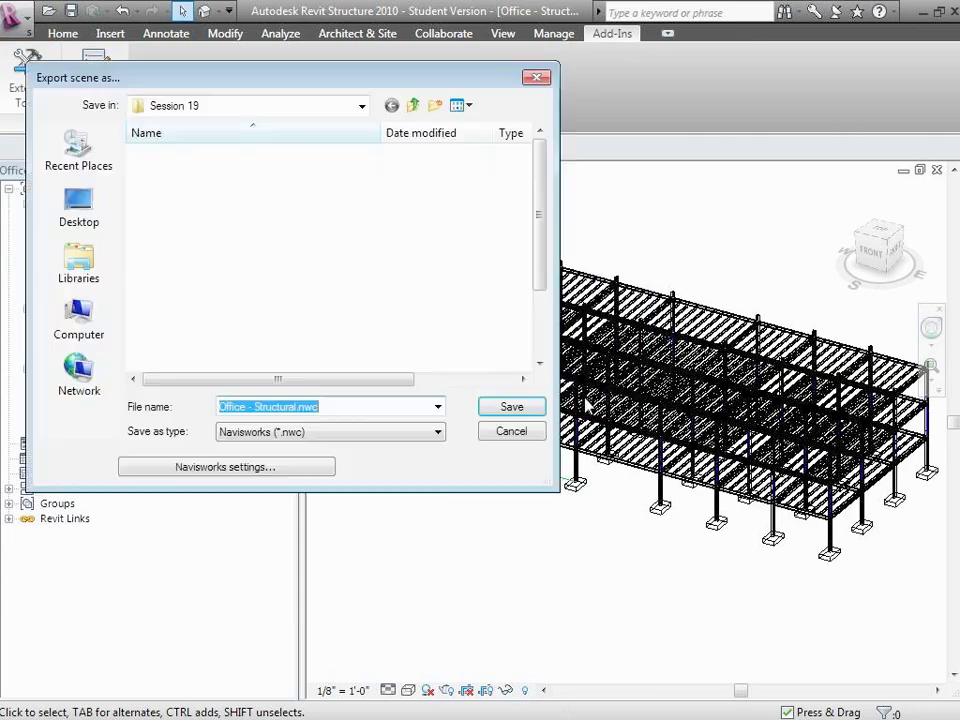
click(533, 435)
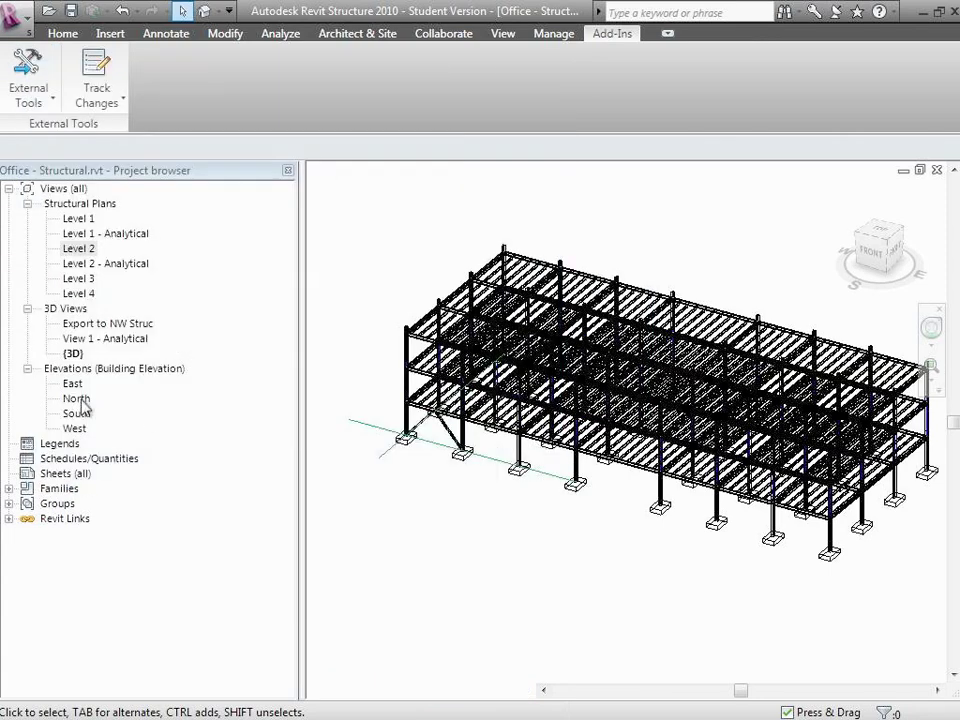
Step: Open the Export to NW Struc 3D view and launch the external Navisworks export tool, dismissing the Track Changes notice
double_click(98, 323)
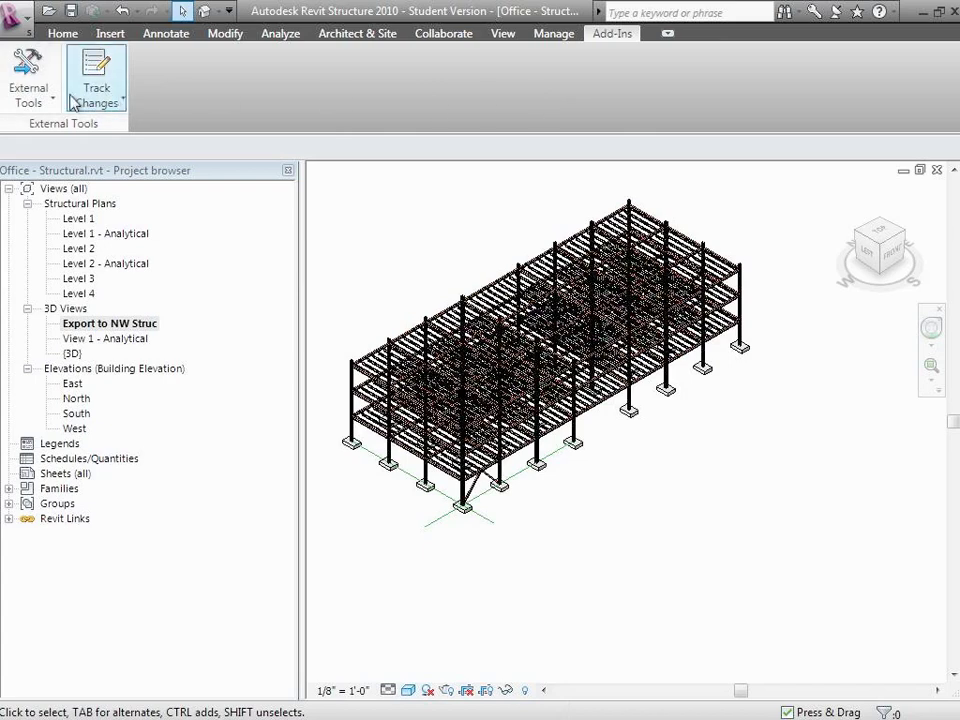
click(28, 88)
click(72, 216)
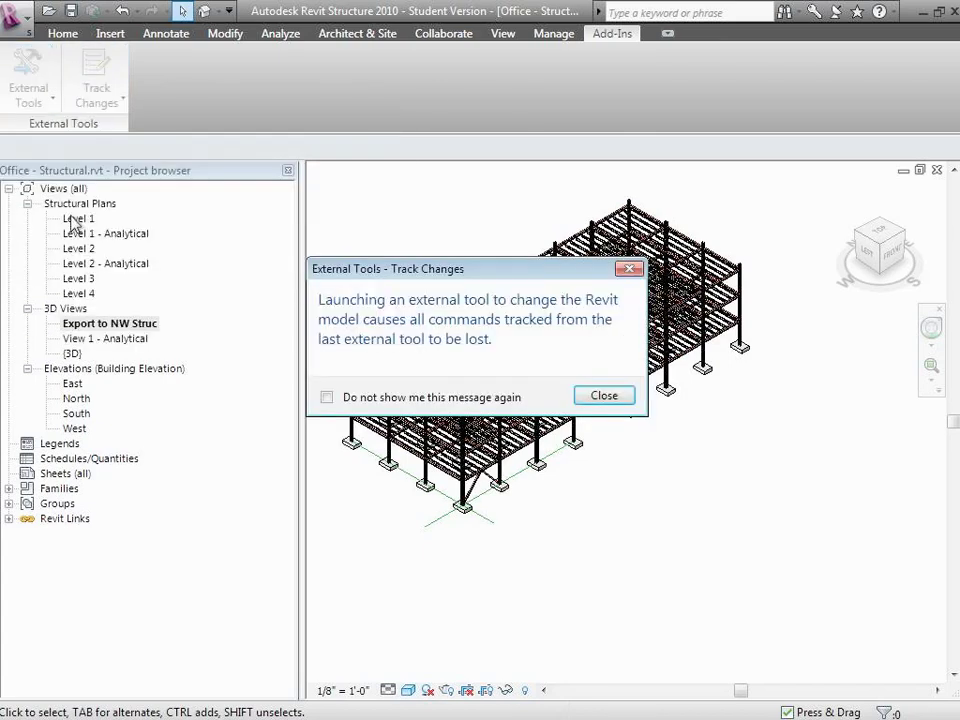
click(604, 396)
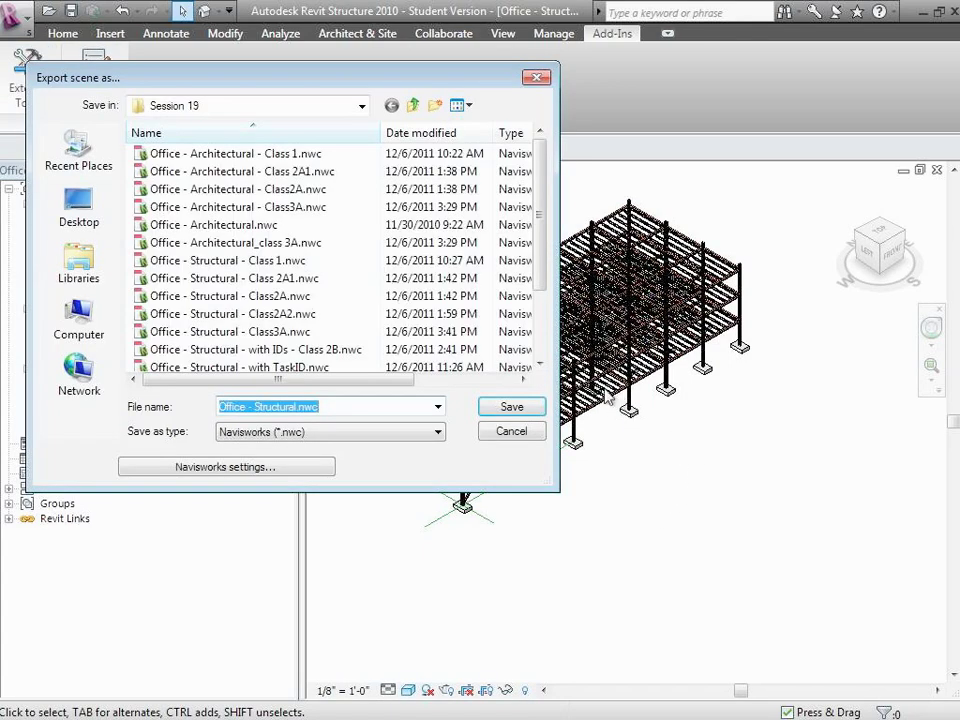
Step: Export the scene as a Navisworks .nwc file named Office - Structural - with IDs - Class 3.nwc in the Session 19 folder
click(245, 352)
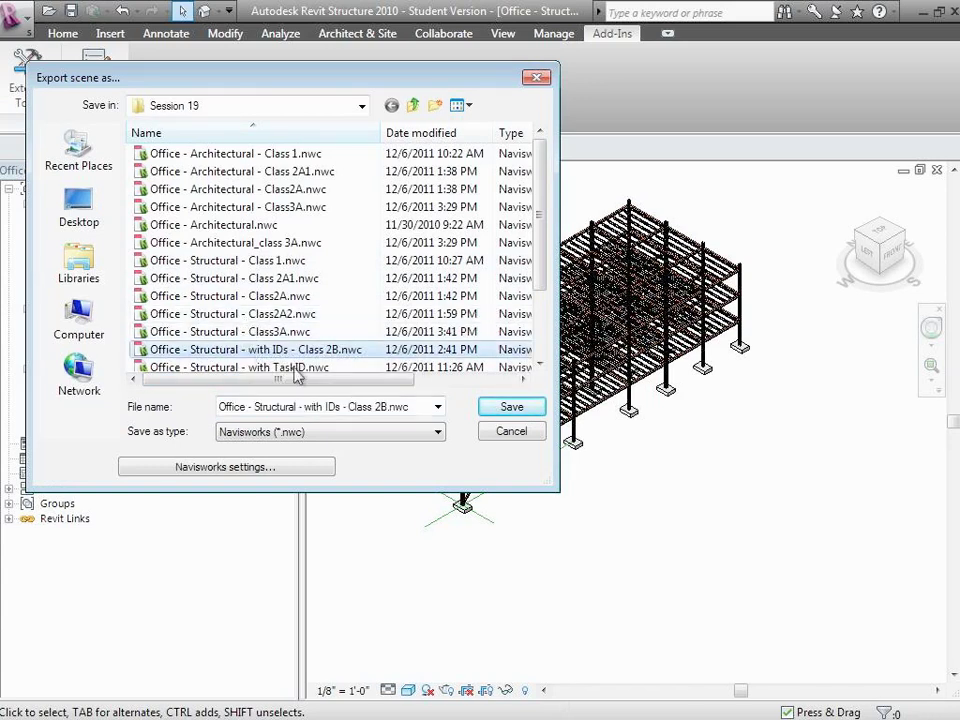
click(382, 407)
click(380, 407)
double_click(377, 409)
click(384, 410)
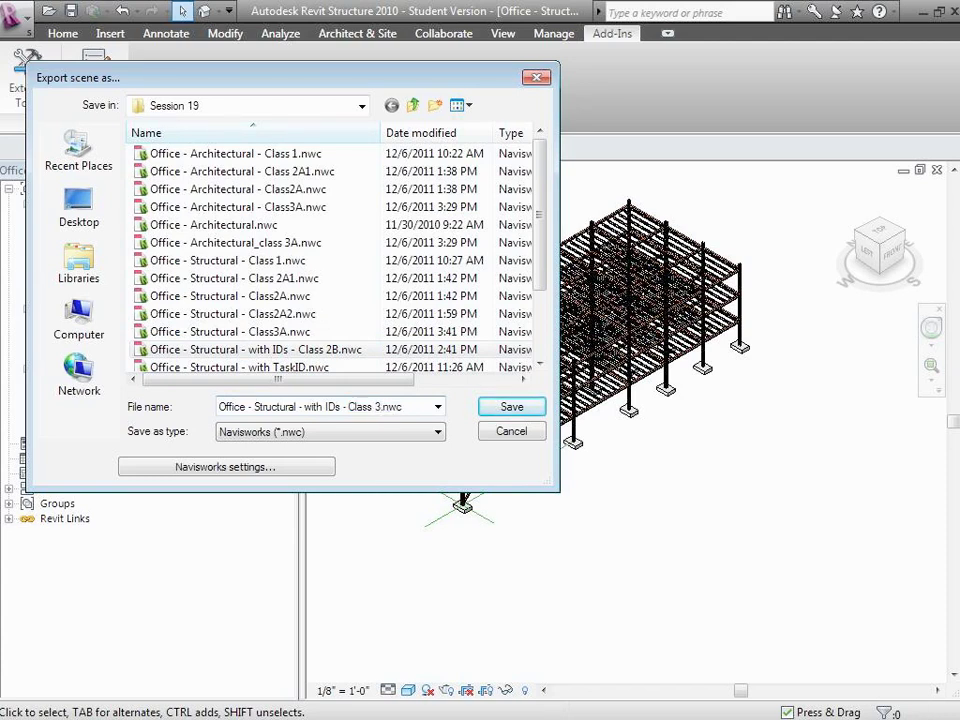
click(509, 409)
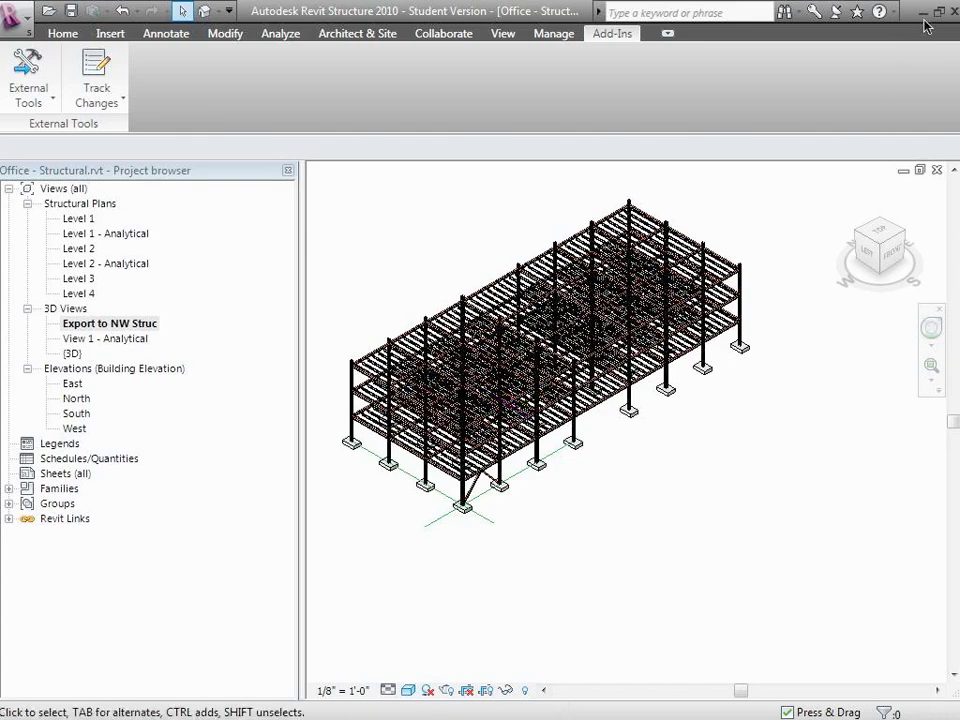
Step: Minimize the Session19_TaskTimeline.csv spreadsheet window in Excel and switch to Navisworks Manage 2010
key(alt+Tab)
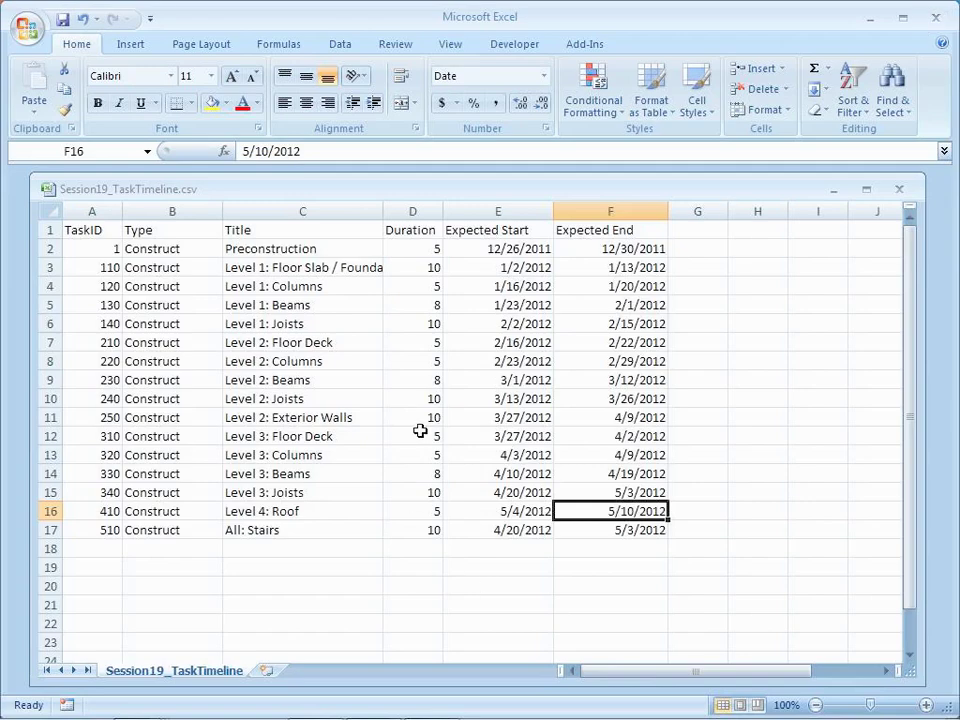
click(870, 20)
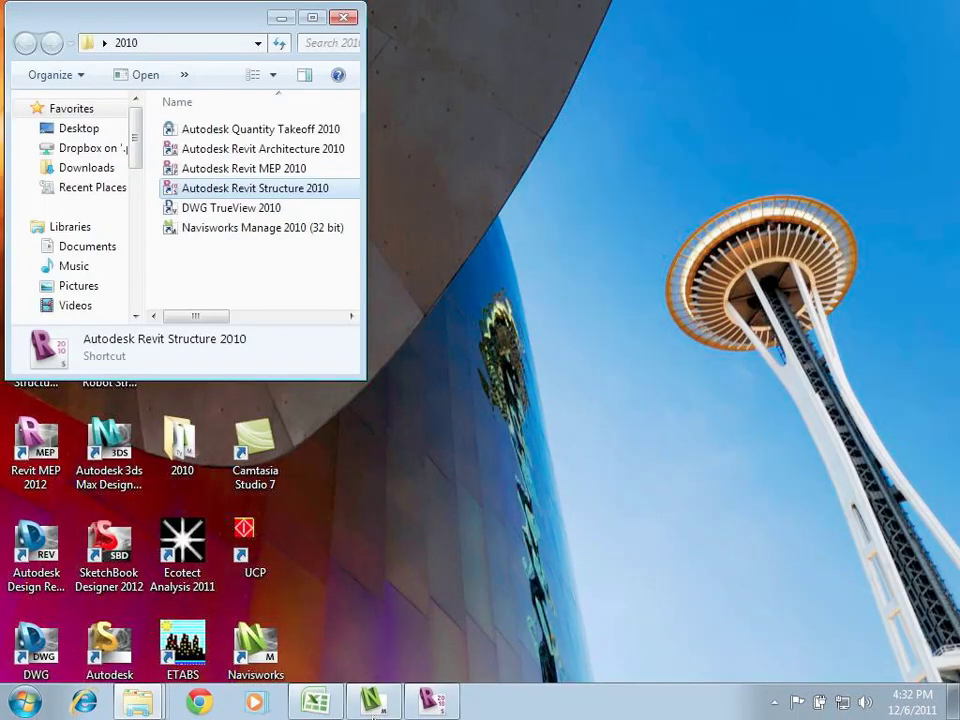
click(373, 705)
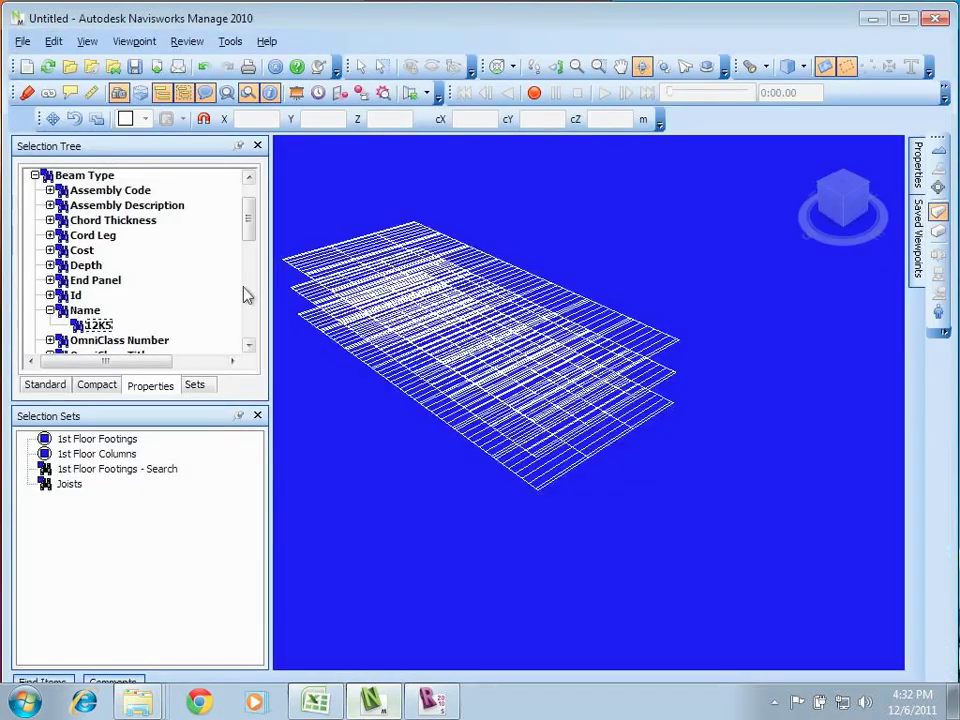